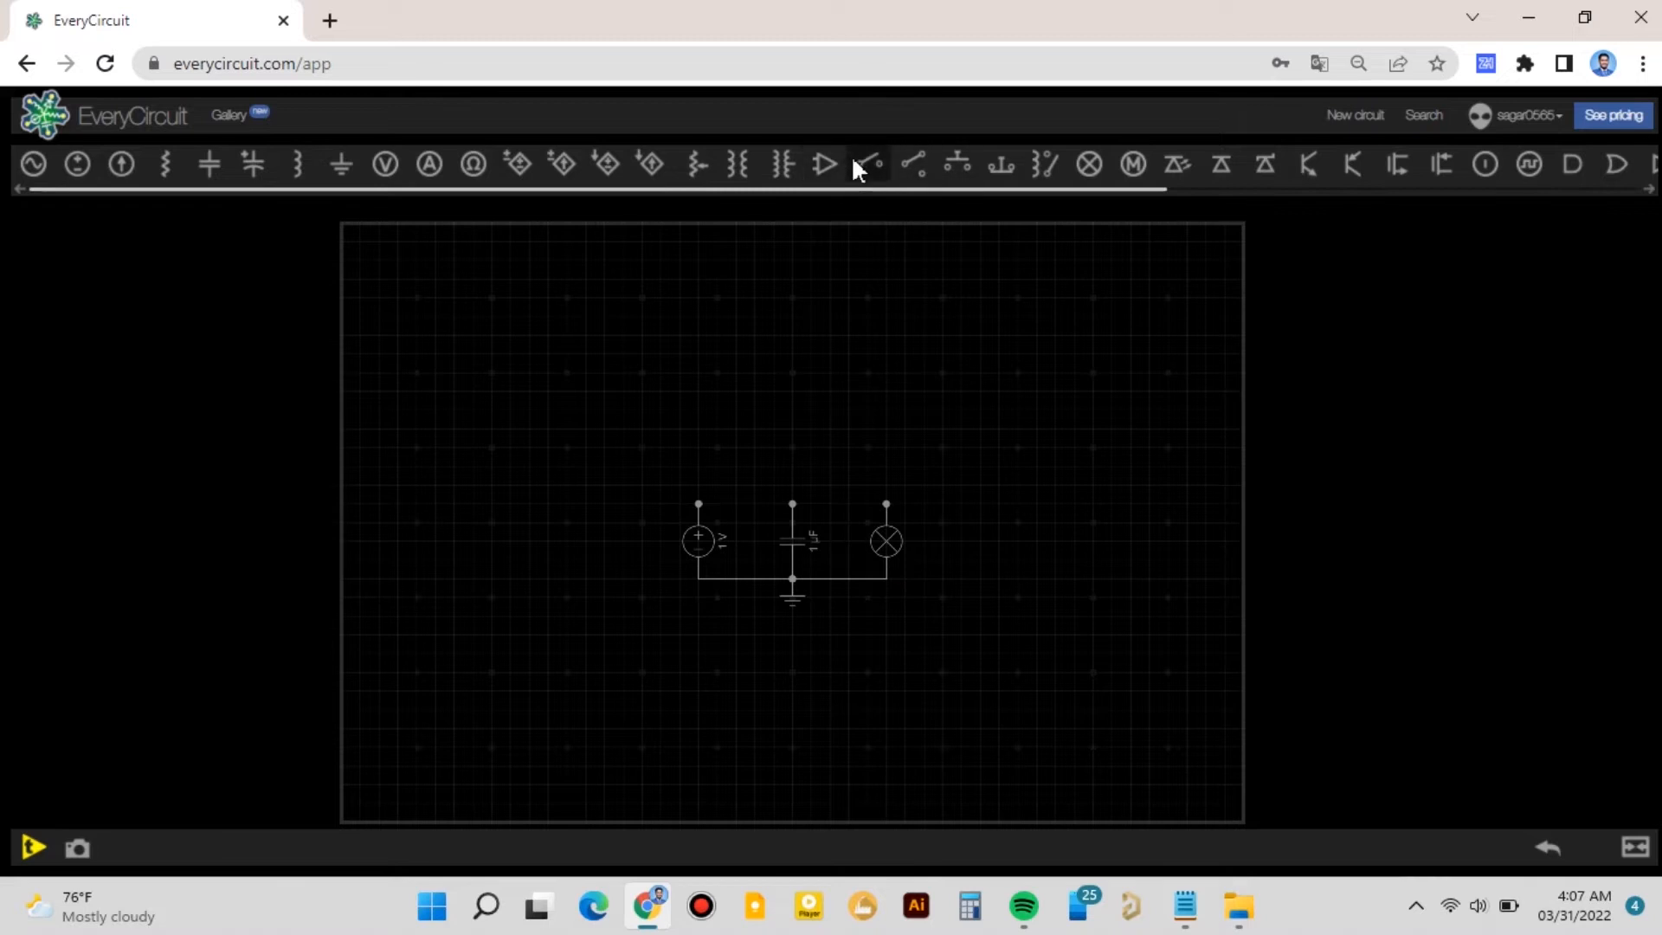
- Insert a switch between the voltage source and the capacitor at the top of the circuit
click(857, 161)
drag(372, 258, 722, 454)
click(774, 466)
click(792, 503)
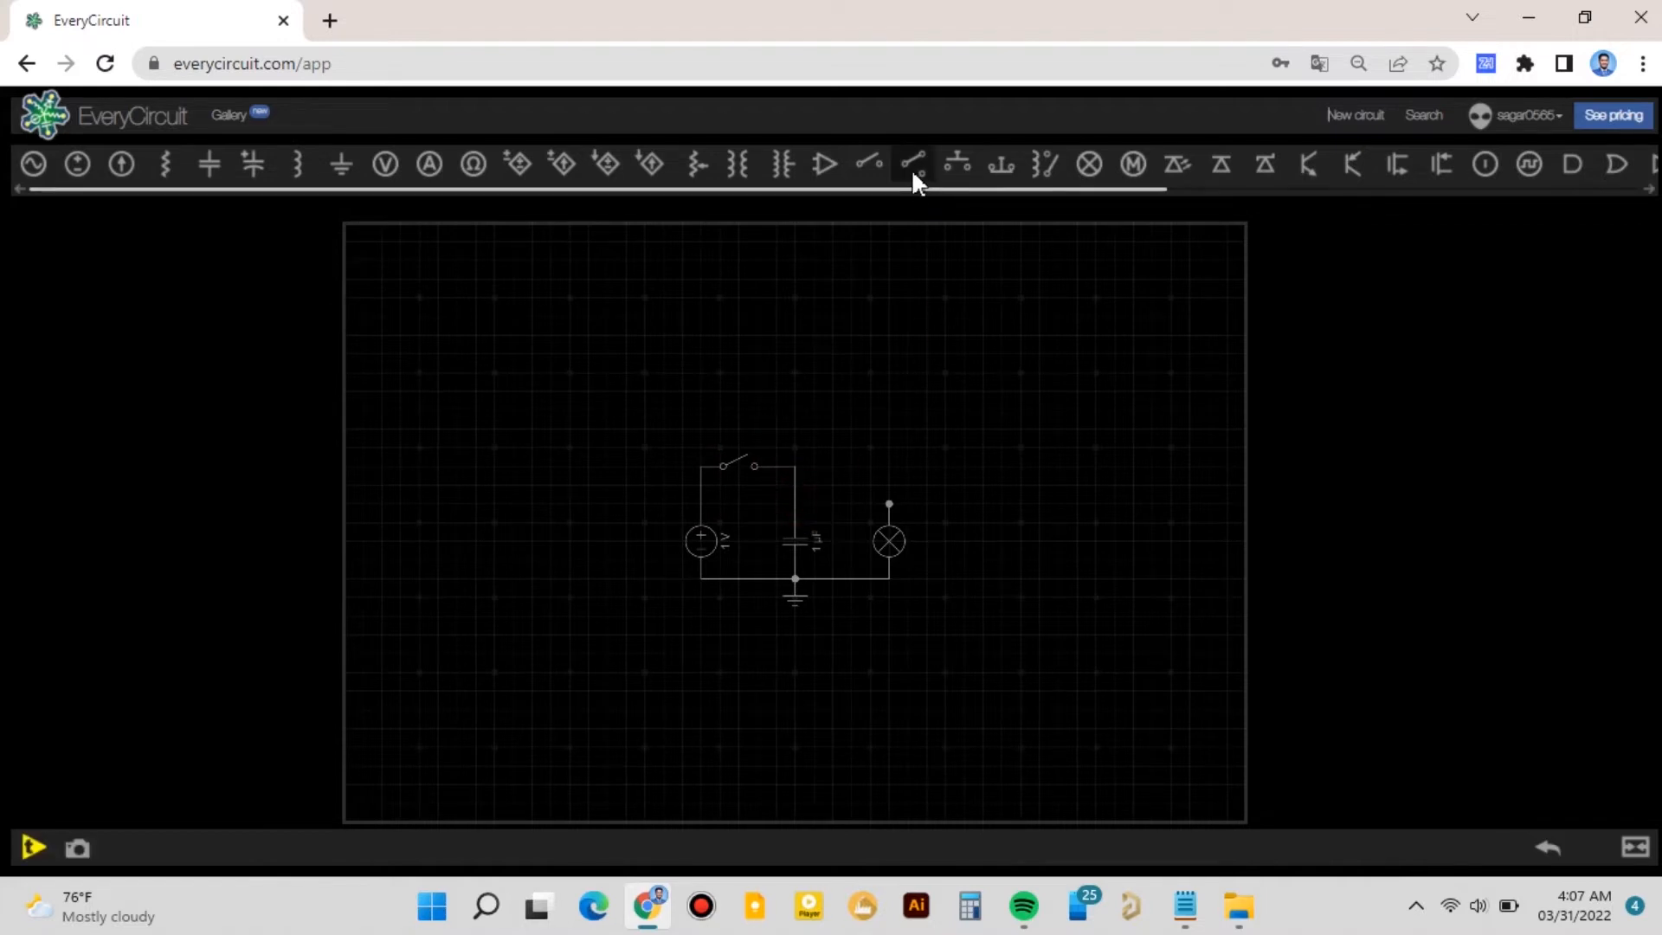
- Add a second switch between the capacitor and the lamp, and wire it to the lamp's top terminal
click(863, 168)
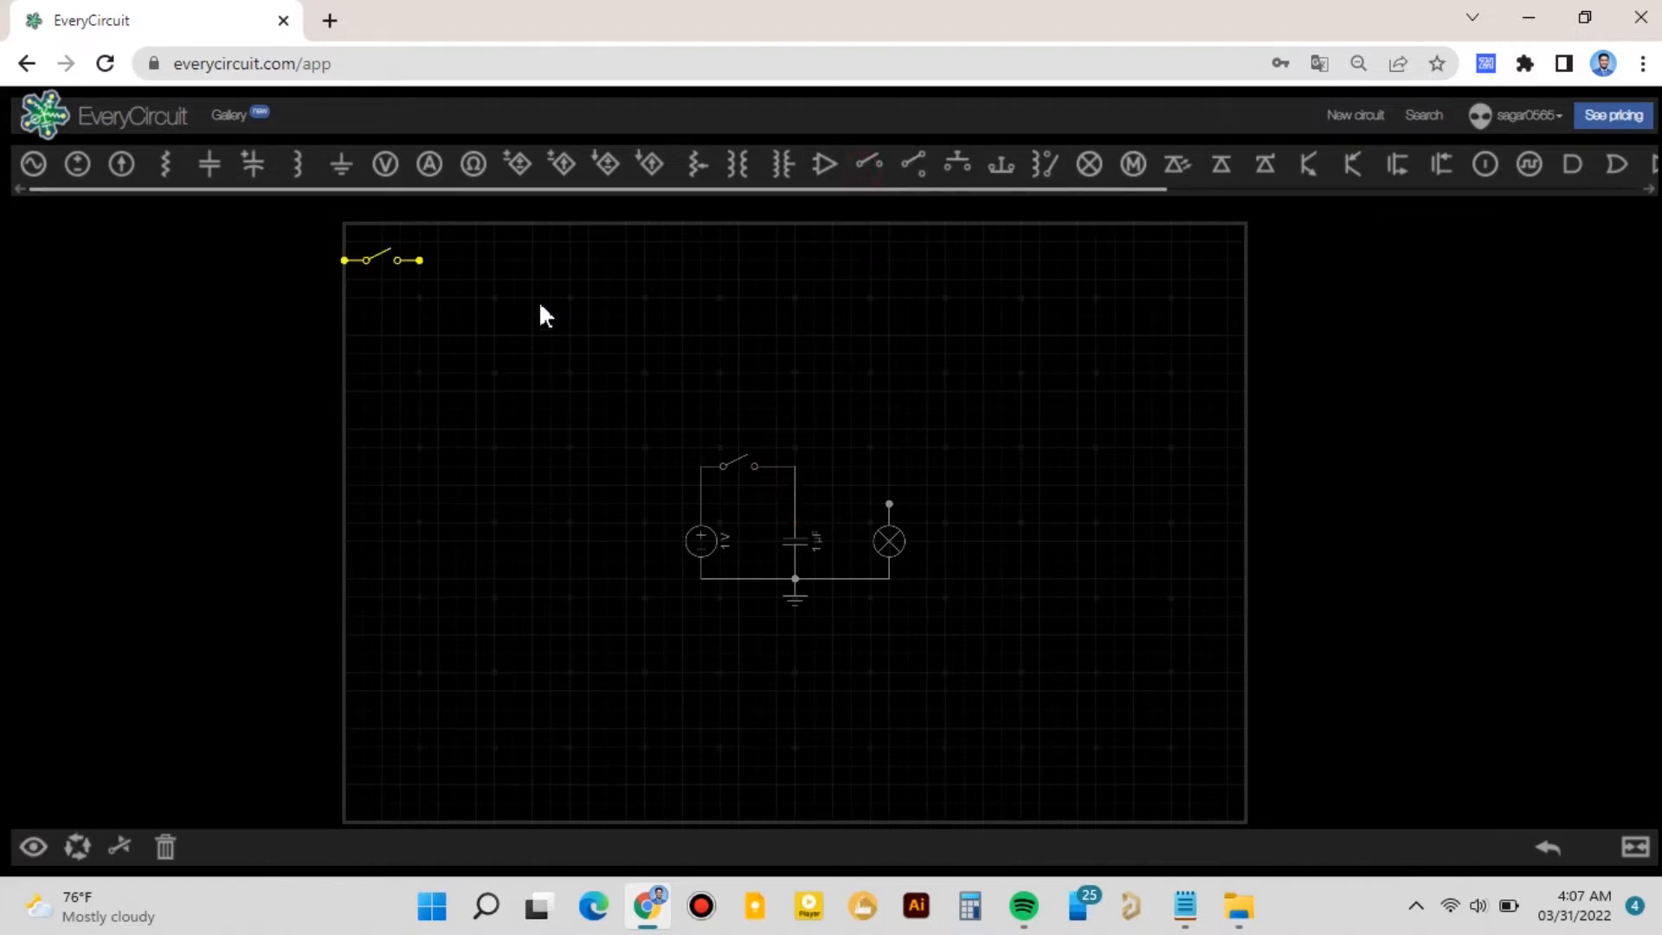
drag(389, 269, 831, 467)
click(797, 469)
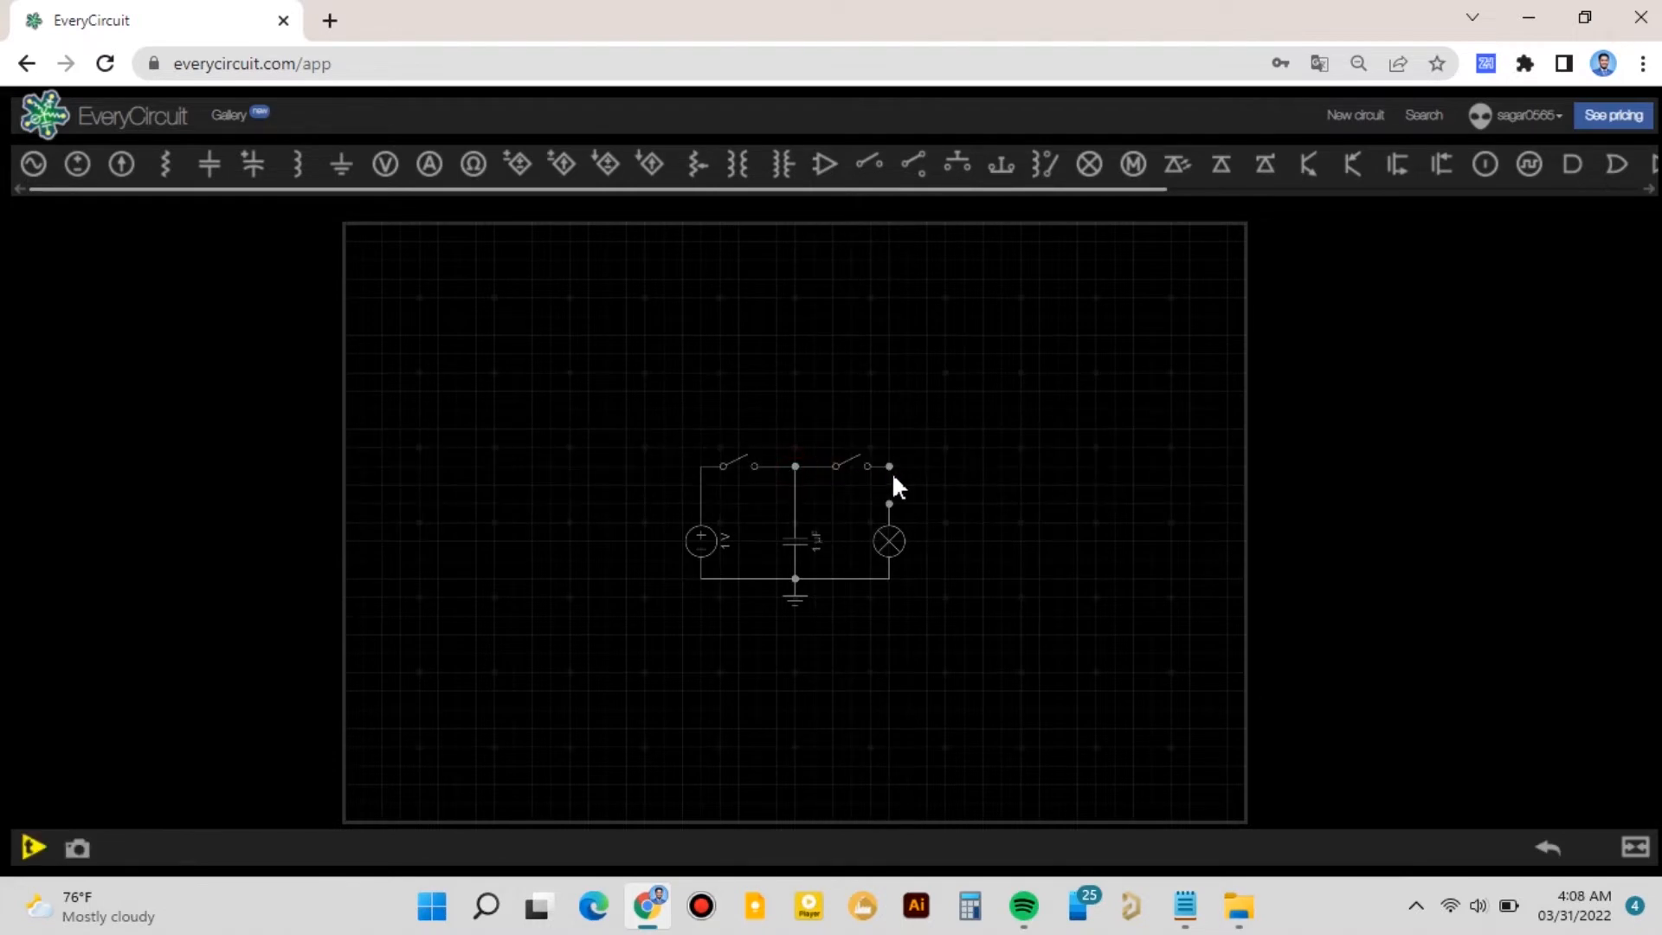
click(892, 472)
click(888, 500)
- Set the voltage source to 5 V
click(708, 548)
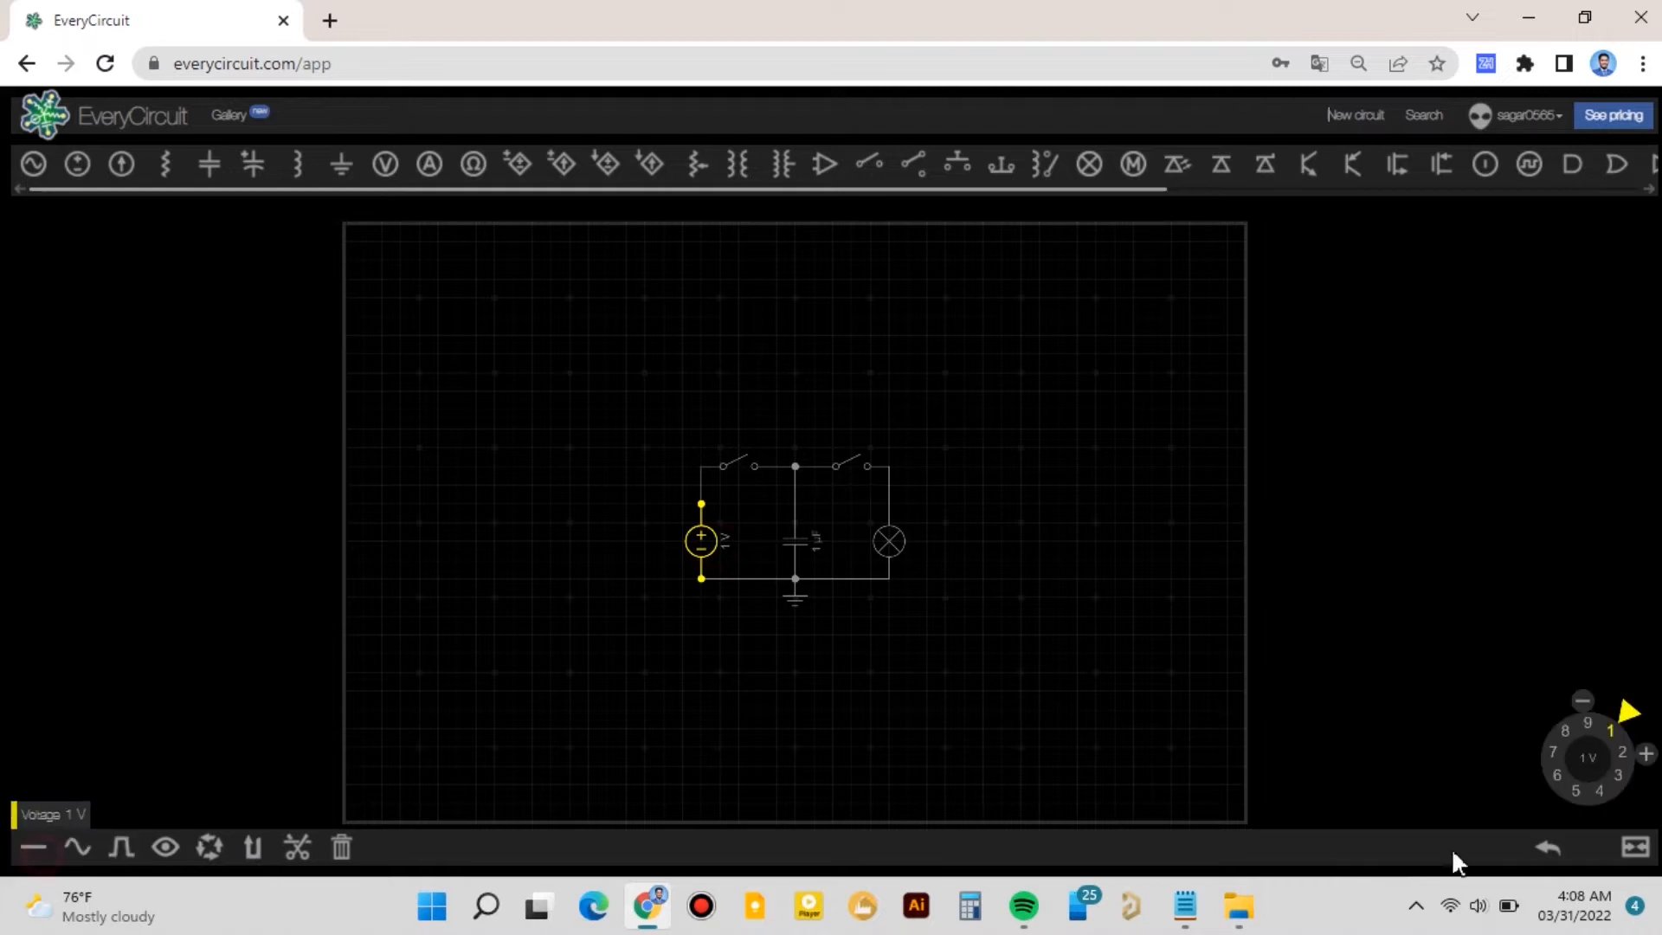
drag(1628, 729, 1577, 819)
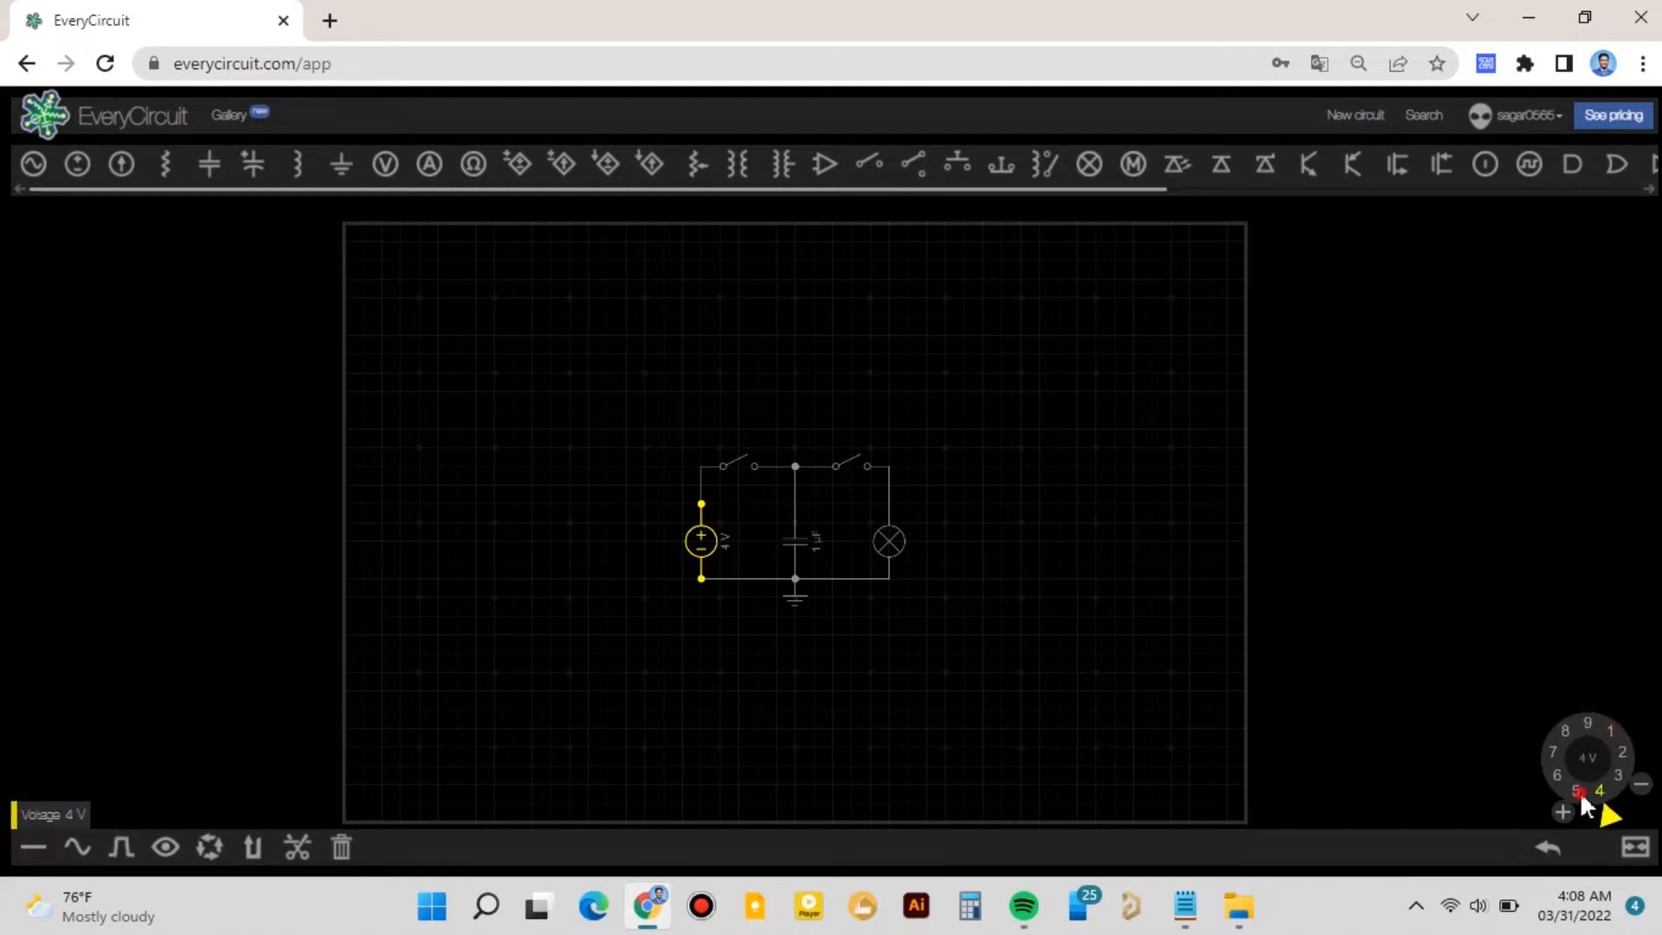
click(1243, 785)
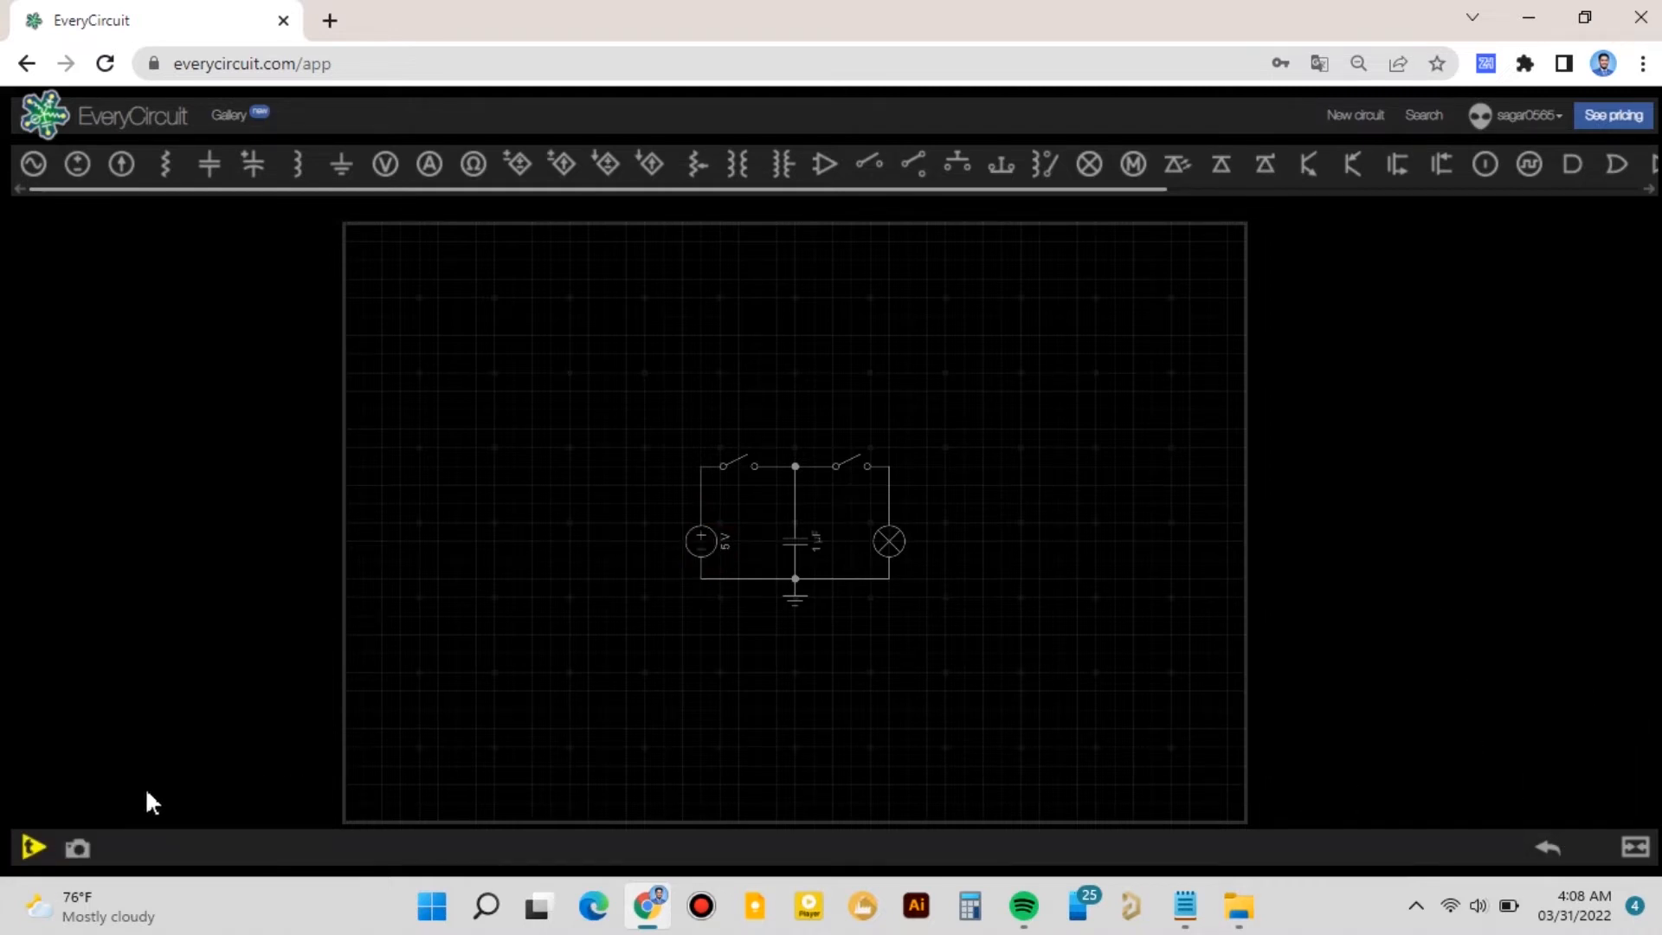
- Start the simulation and toggle each of the two switches
click(29, 846)
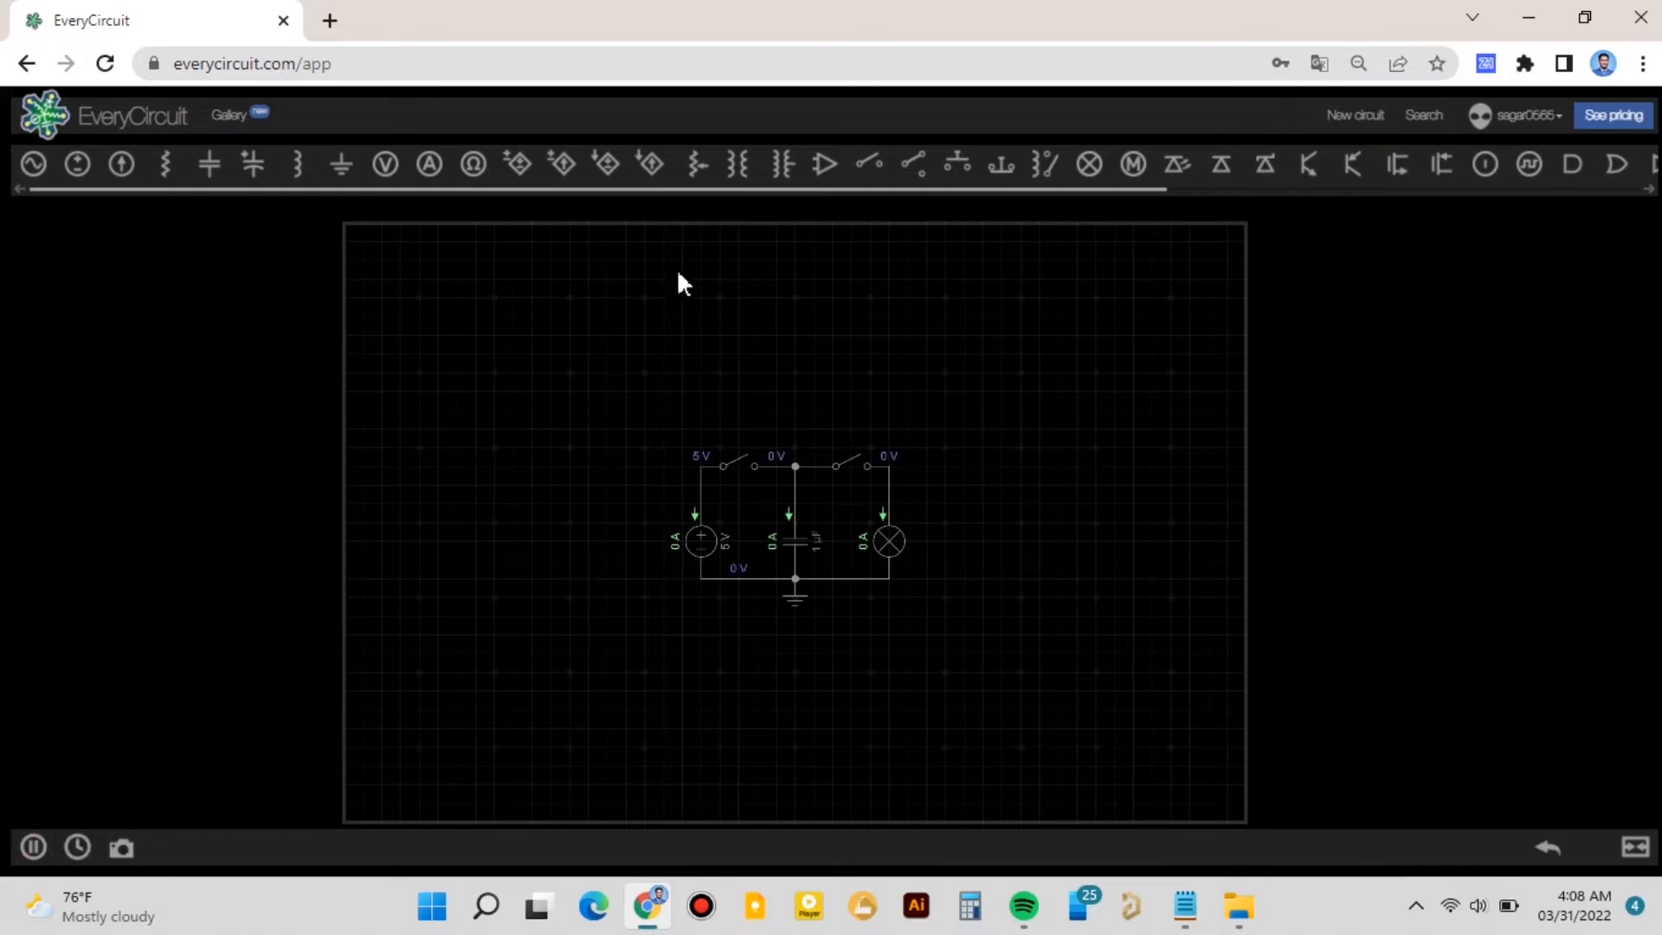
click(739, 465)
click(741, 462)
click(852, 467)
click(854, 468)
- Plot the voltages of the source wire and the capacitor node on the graph
click(703, 502)
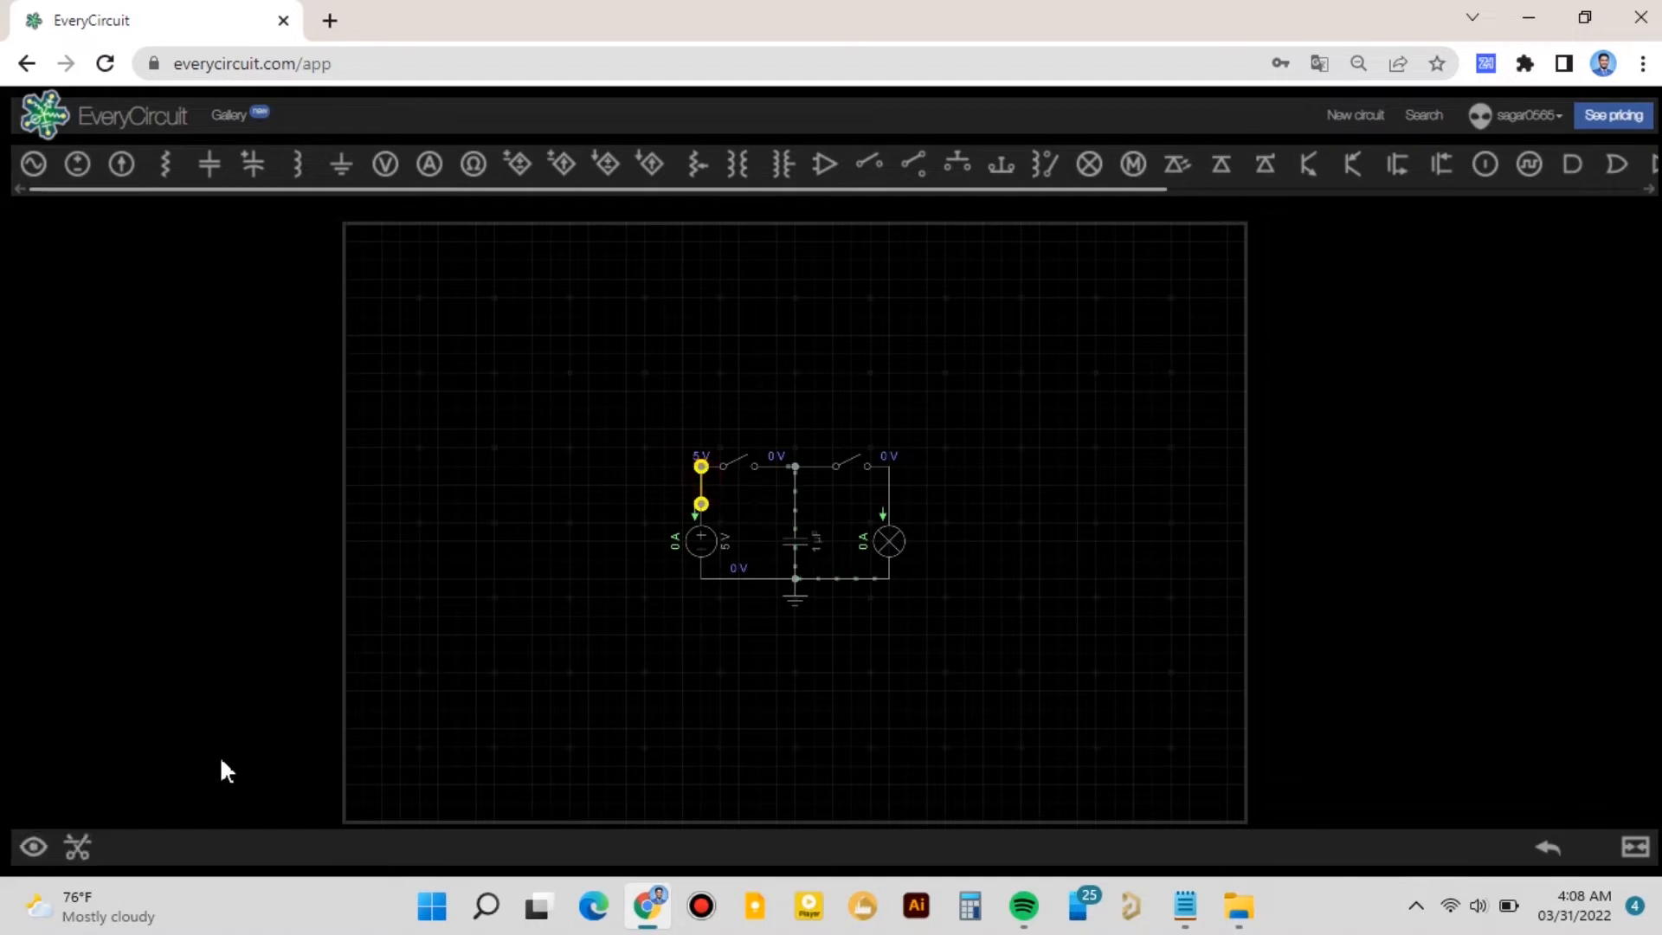
click(39, 846)
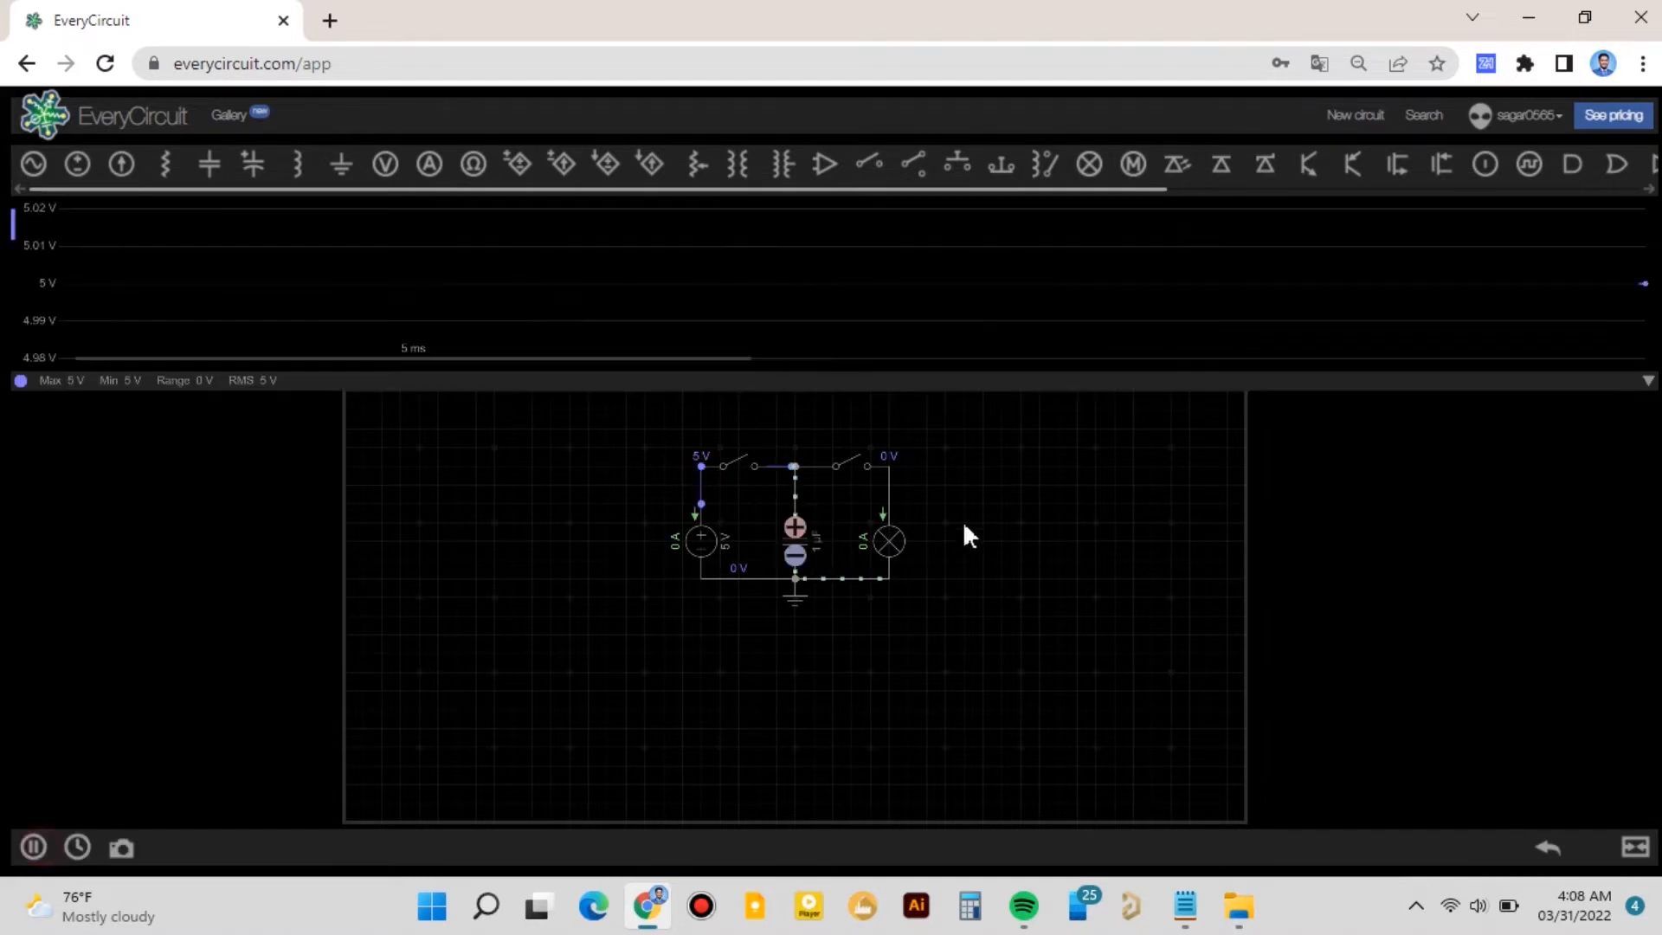
click(793, 468)
click(47, 841)
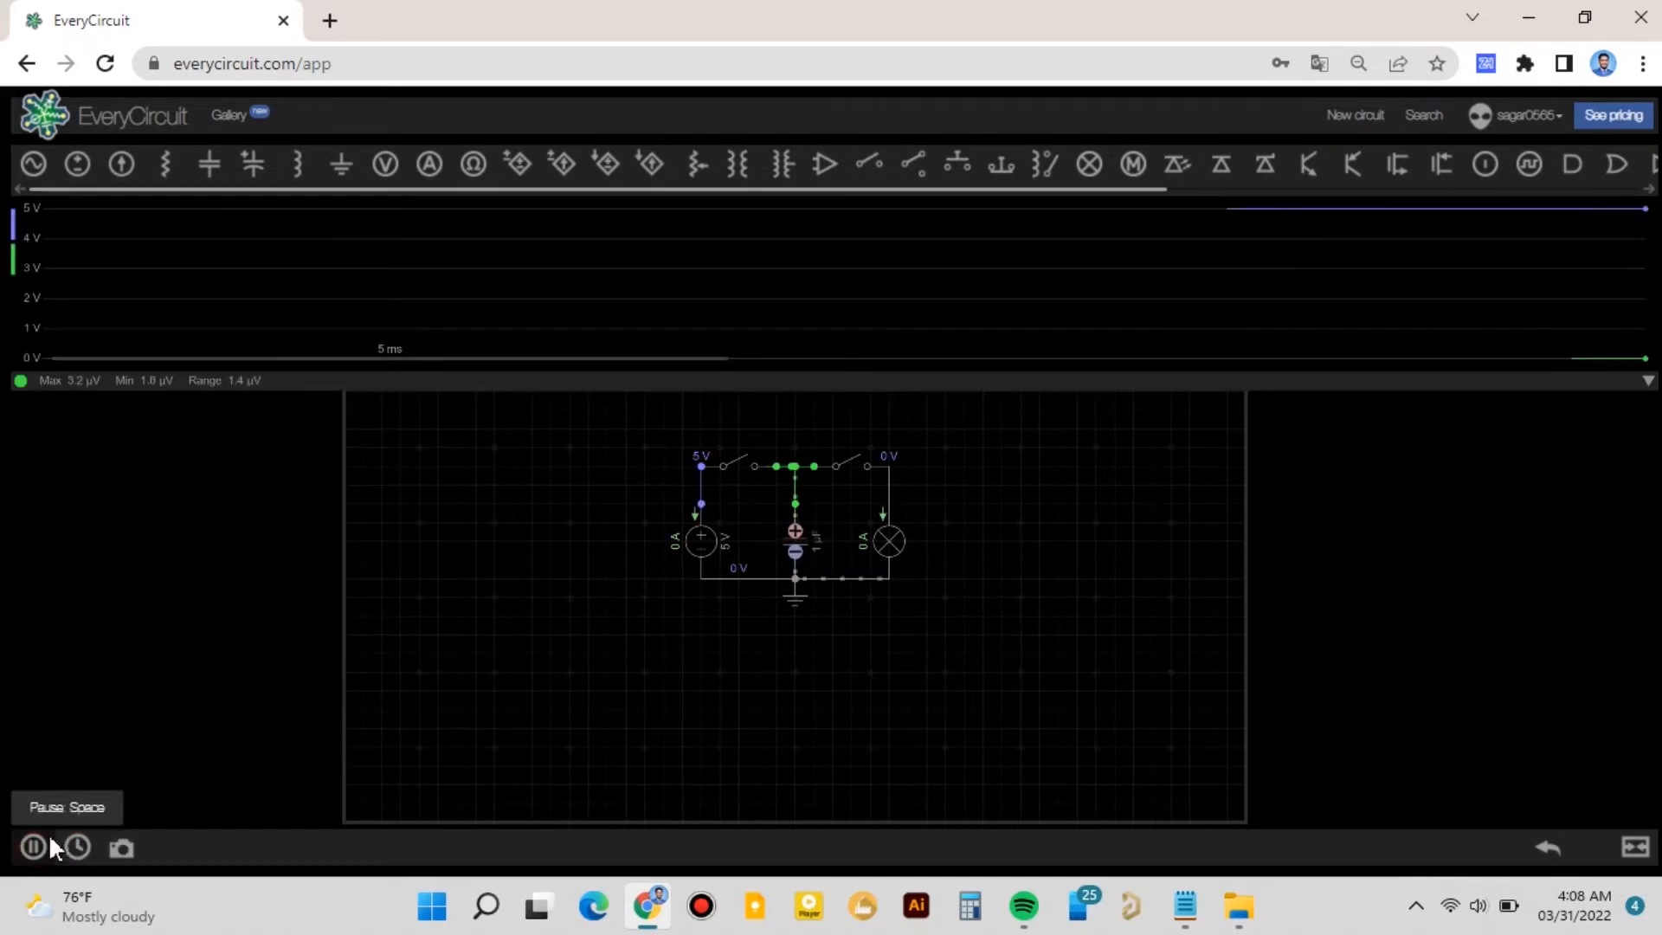
- Close and reopen the charging switch, then close the lamp switch to discharge the capacitor
click(629, 649)
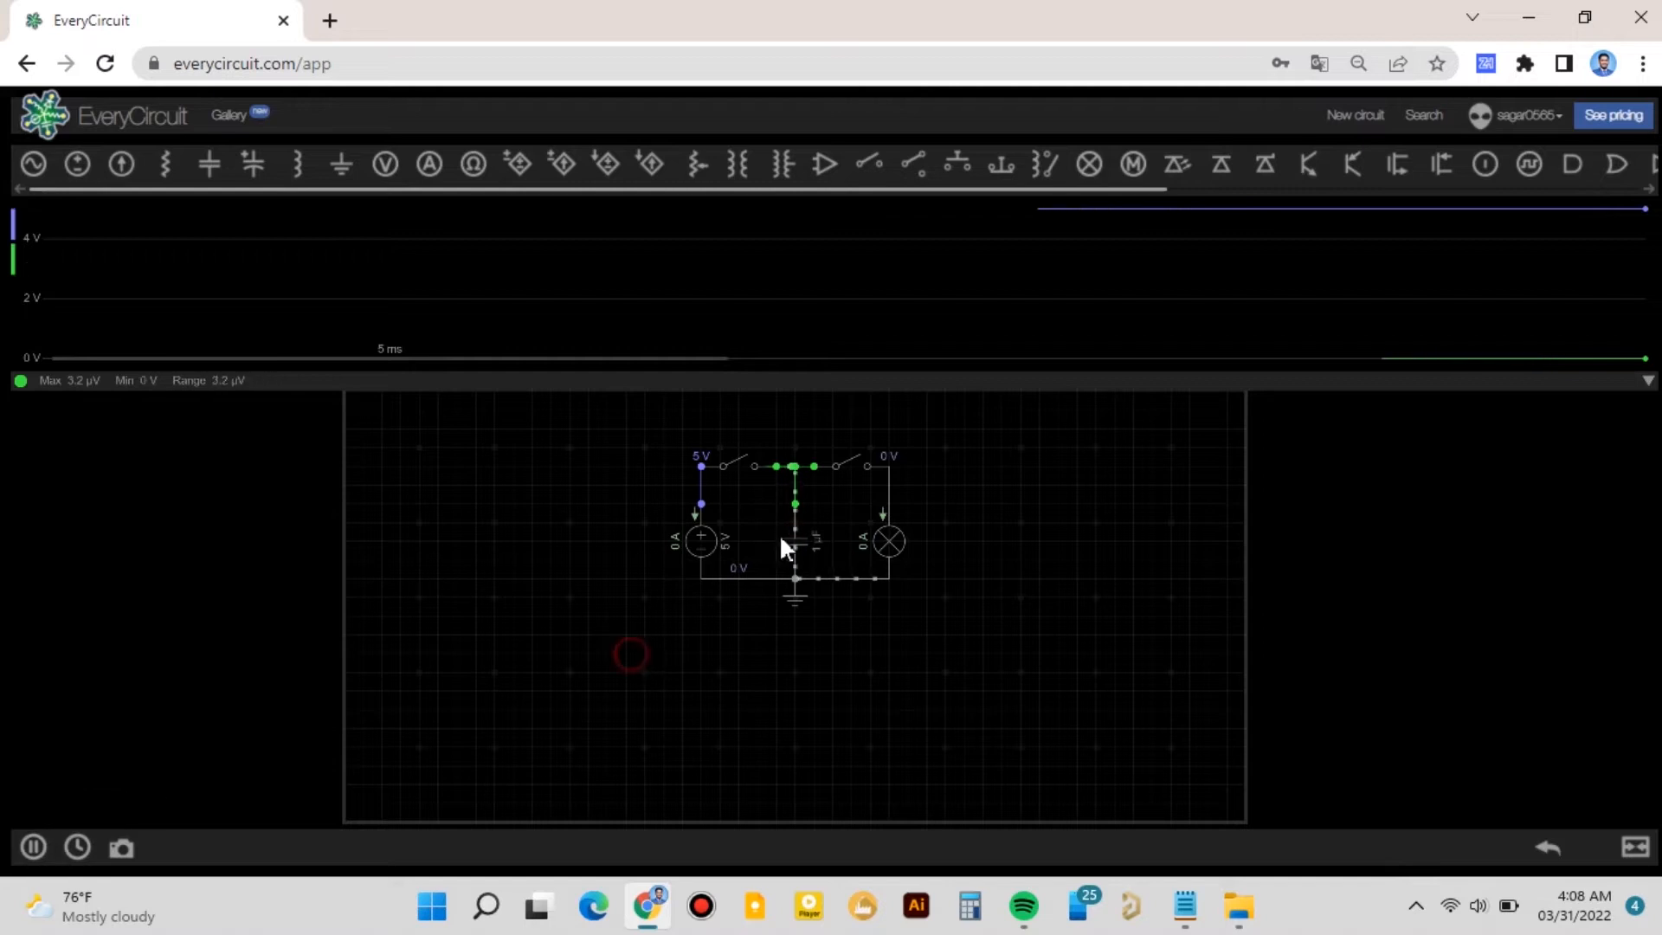
click(734, 460)
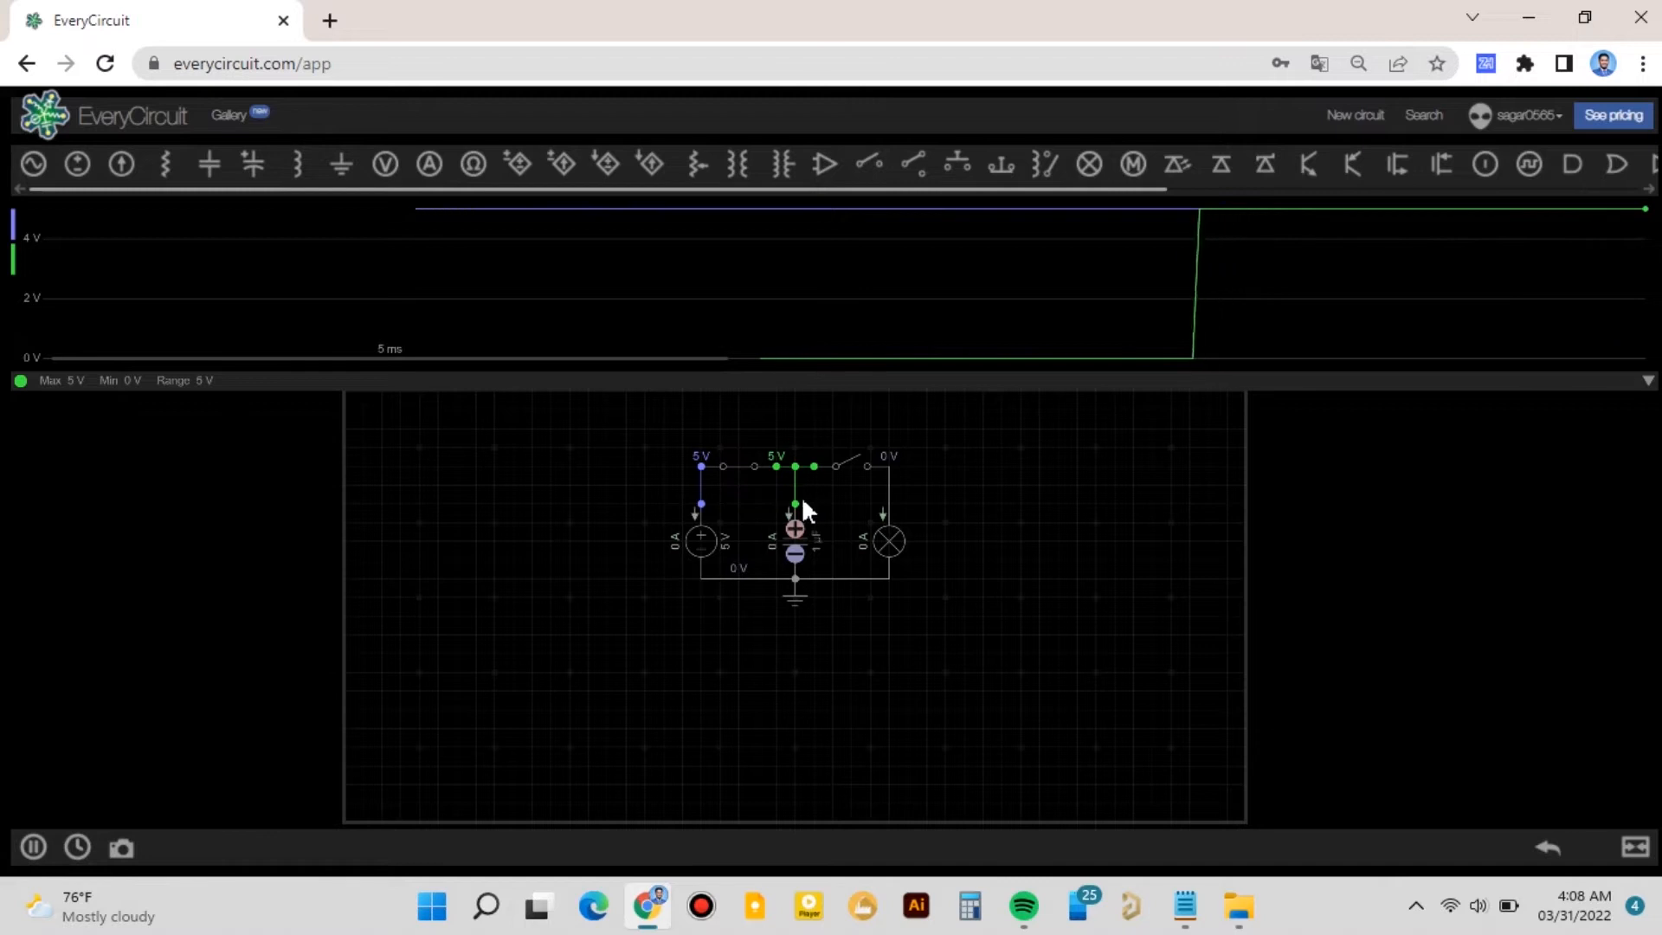
click(736, 462)
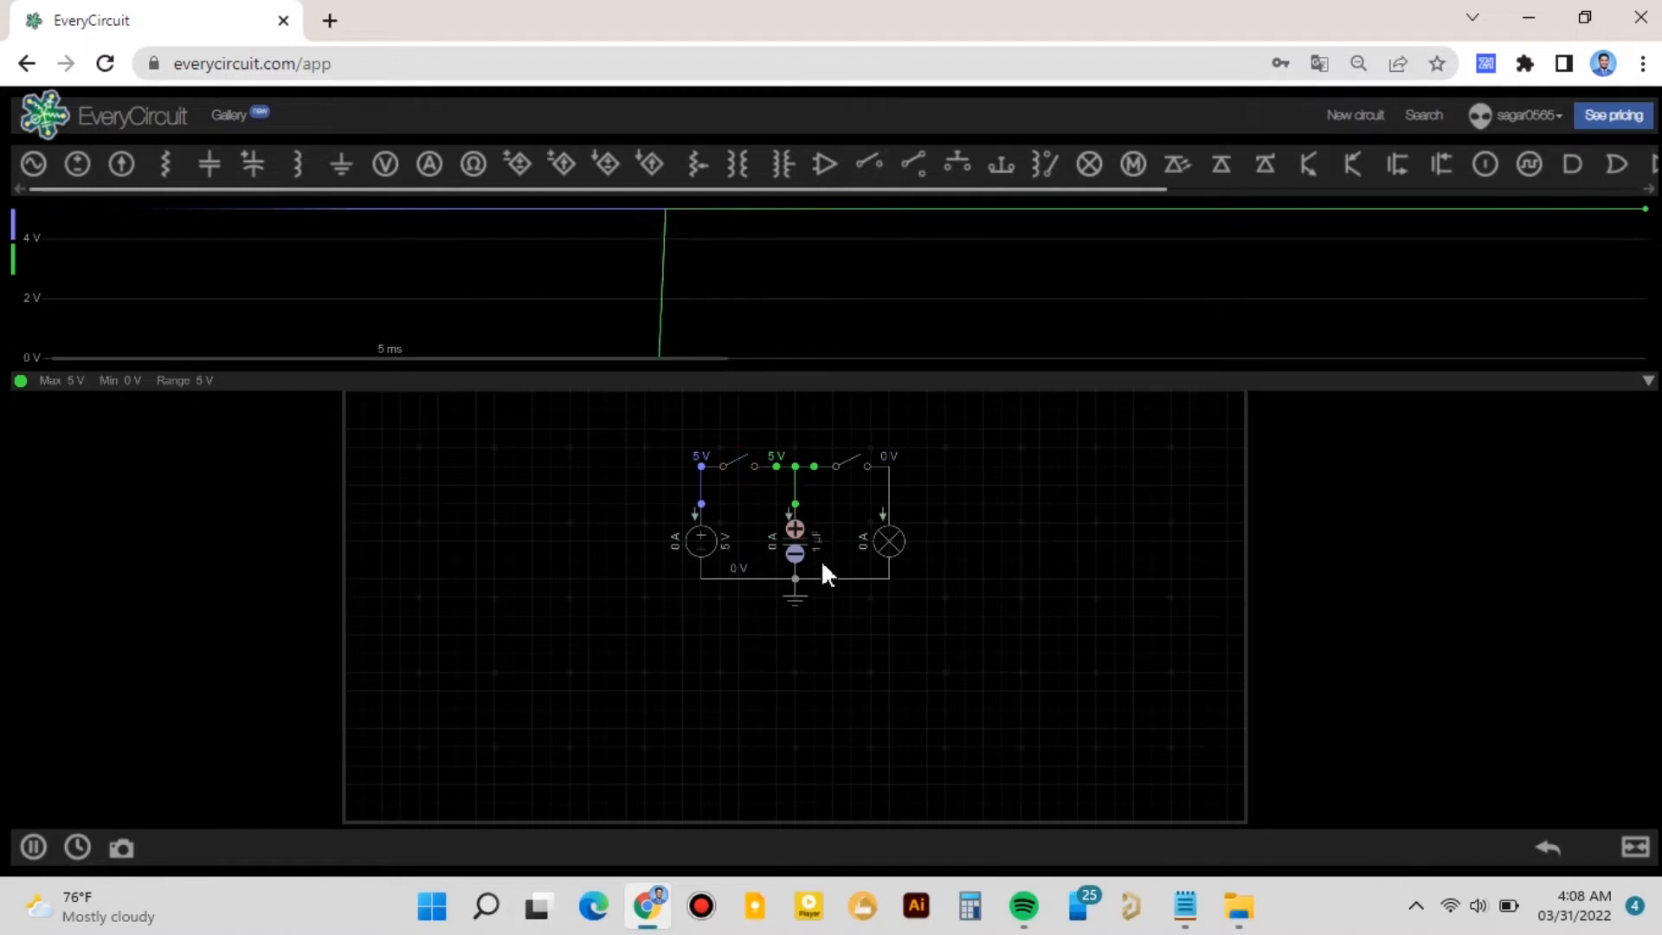
click(850, 459)
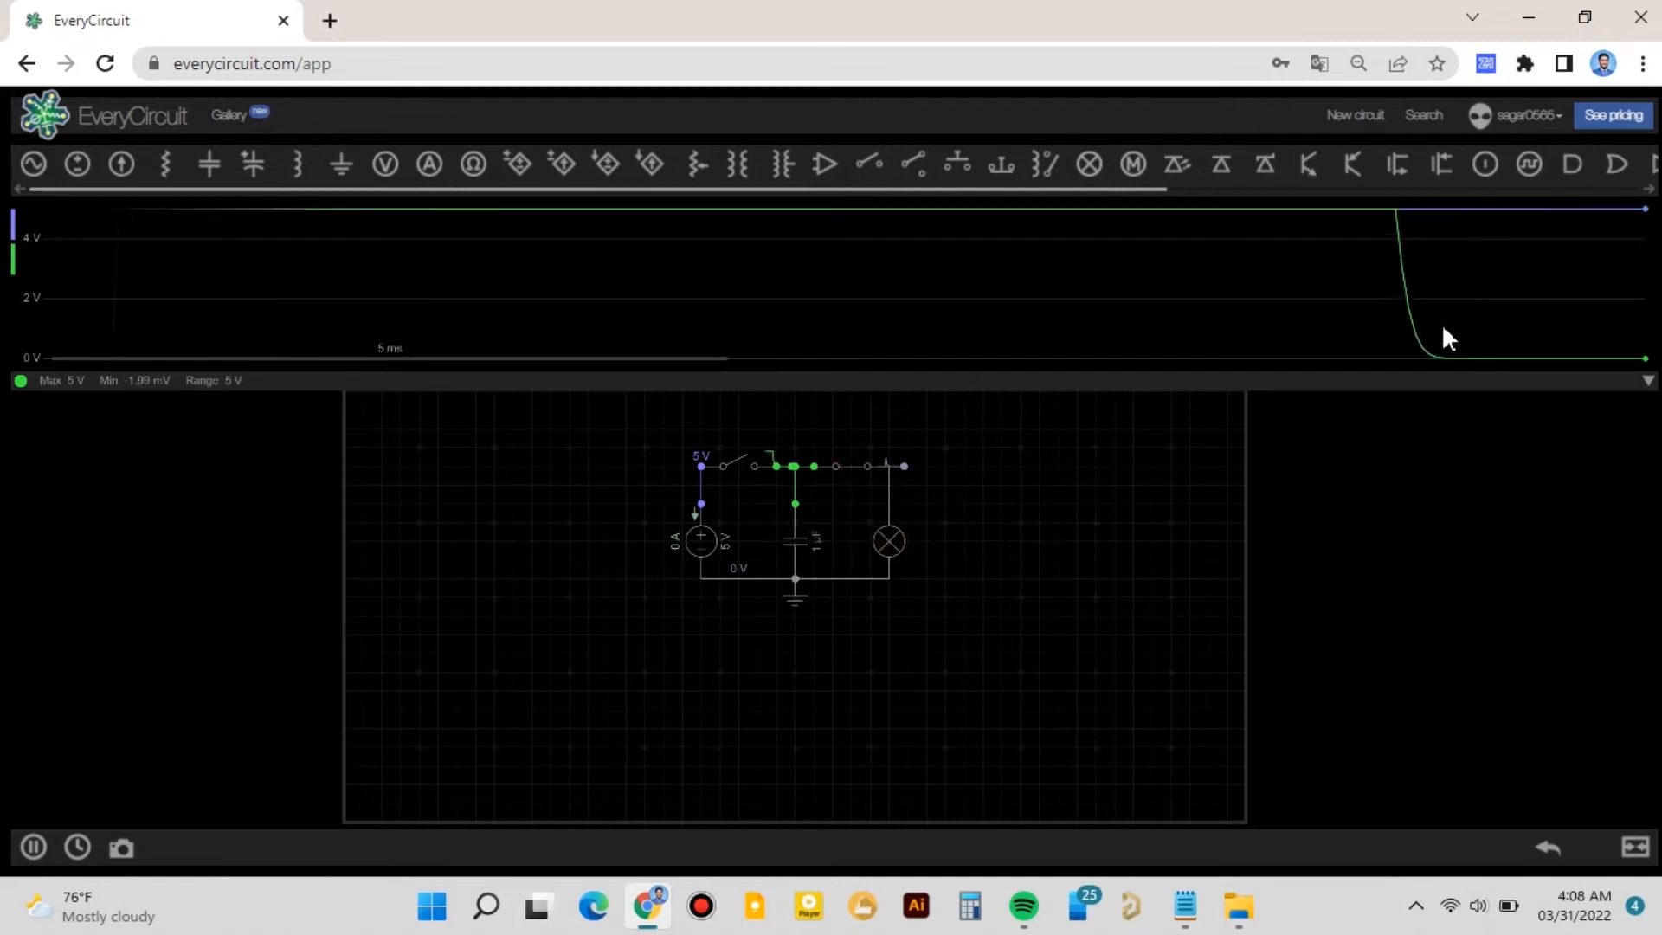
- Set the capacitor's capacitance to 10 µF
click(810, 546)
click(29, 846)
mouse_move(1658, 725)
mouse_down()
mouse_move(1641, 789)
mouse_move(1607, 818)
mouse_move(1539, 715)
mouse_move(1622, 705)
mouse_up()
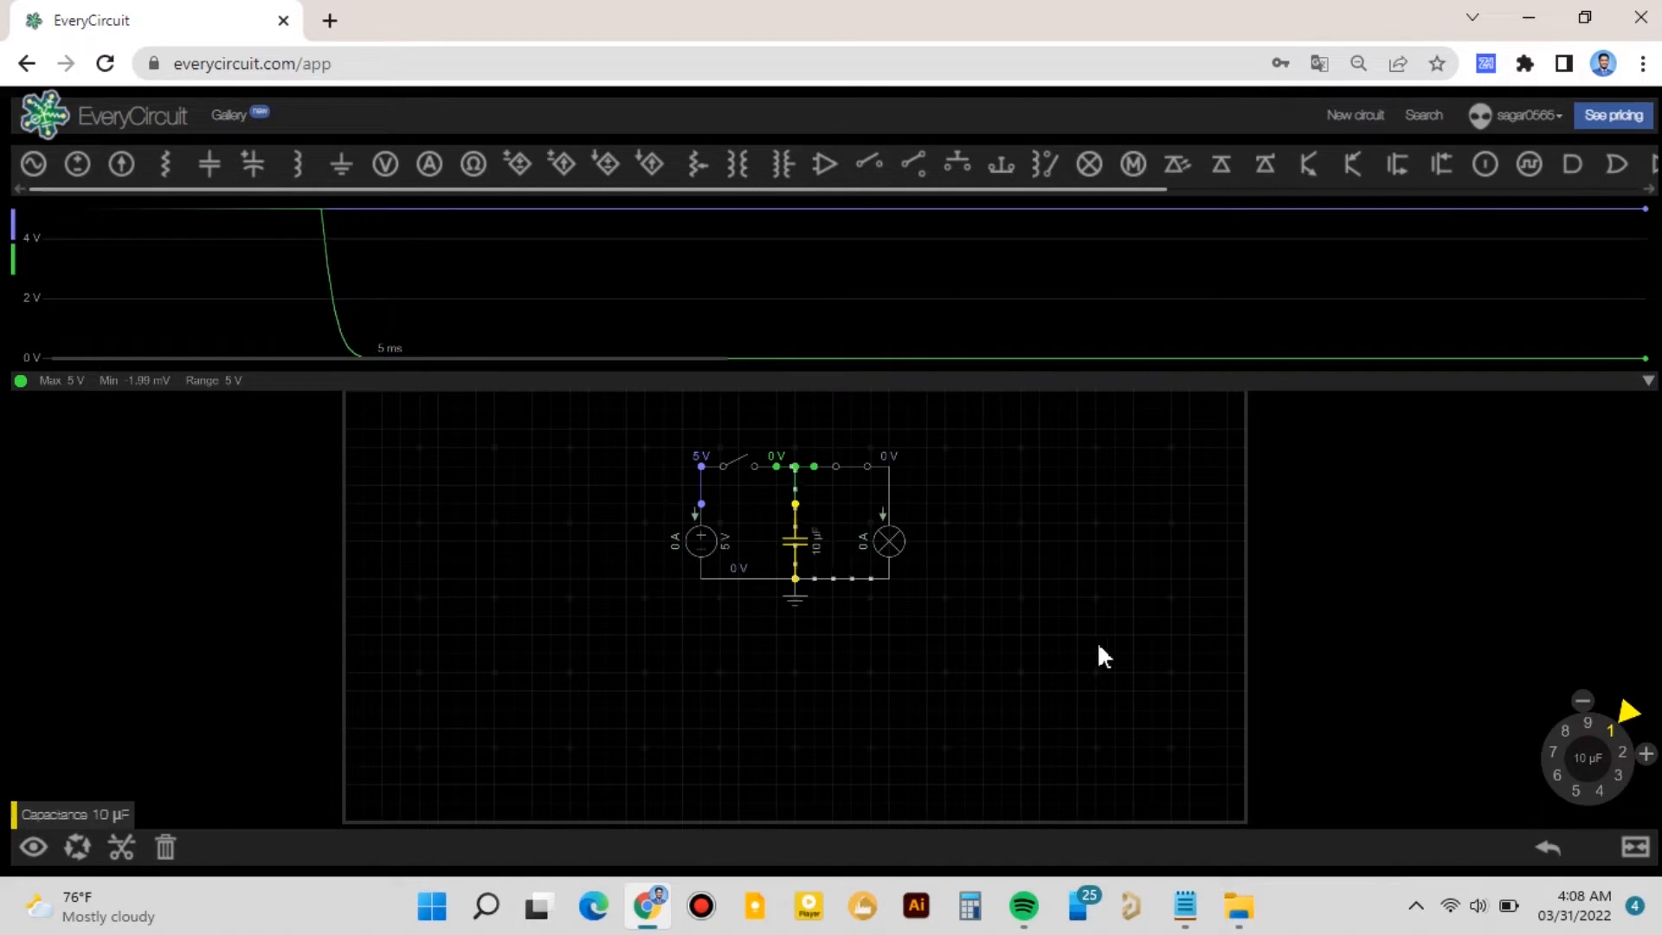
click(808, 723)
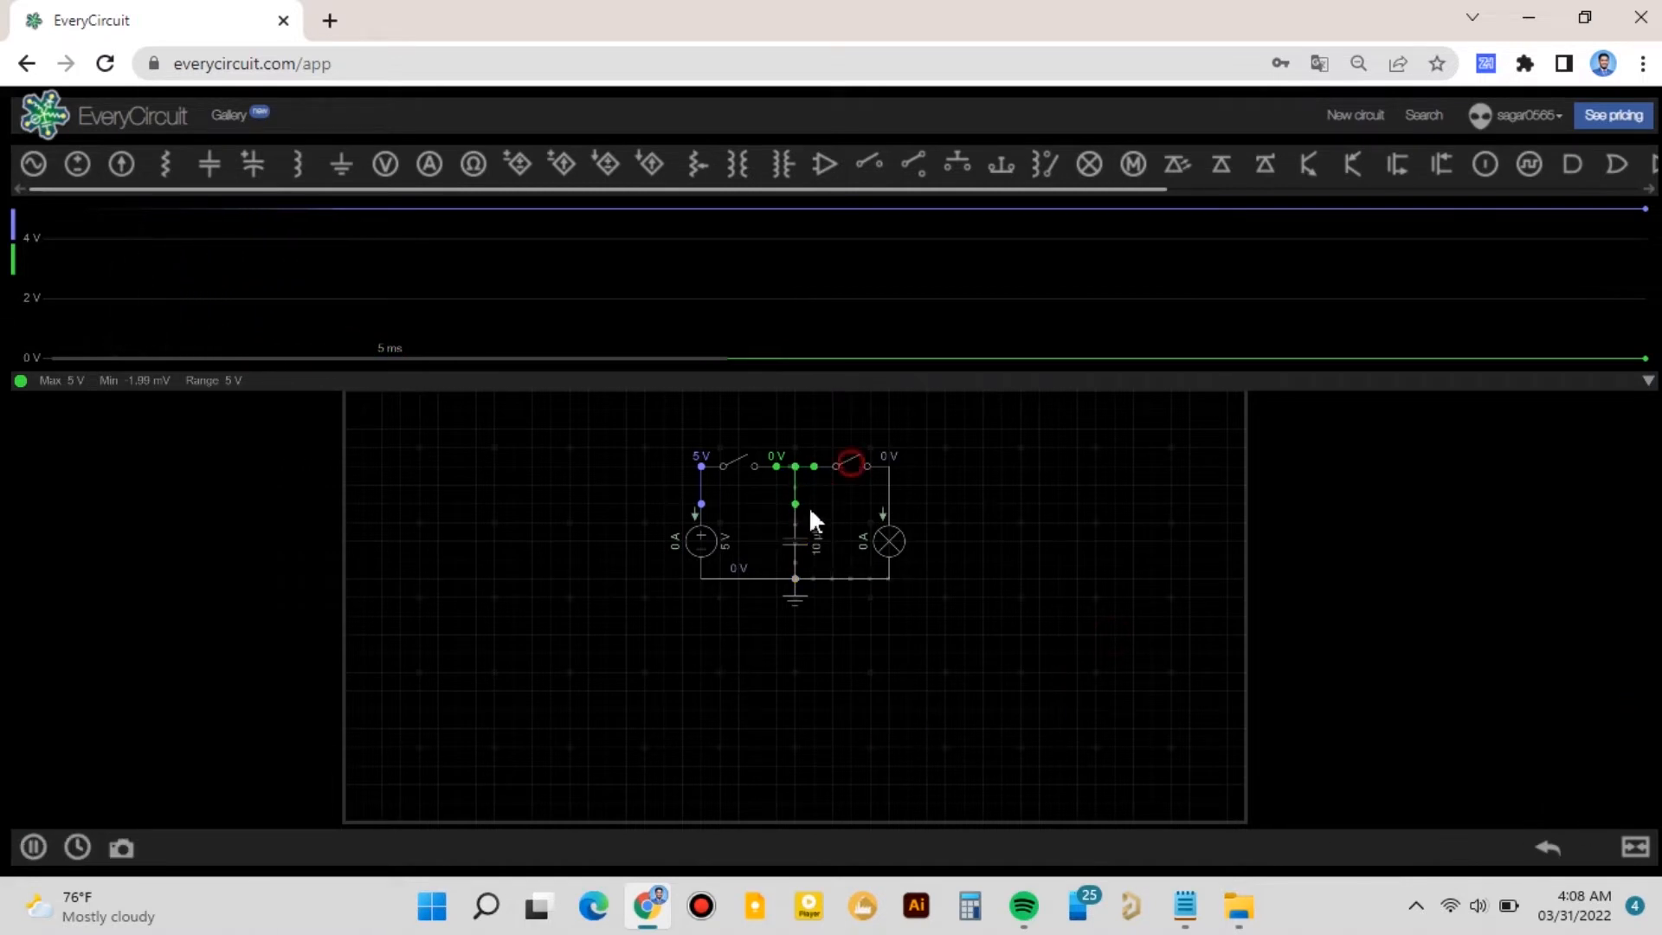
- Toggle the charging and lamp switches repeatedly to charge and discharge the capacitor
click(746, 458)
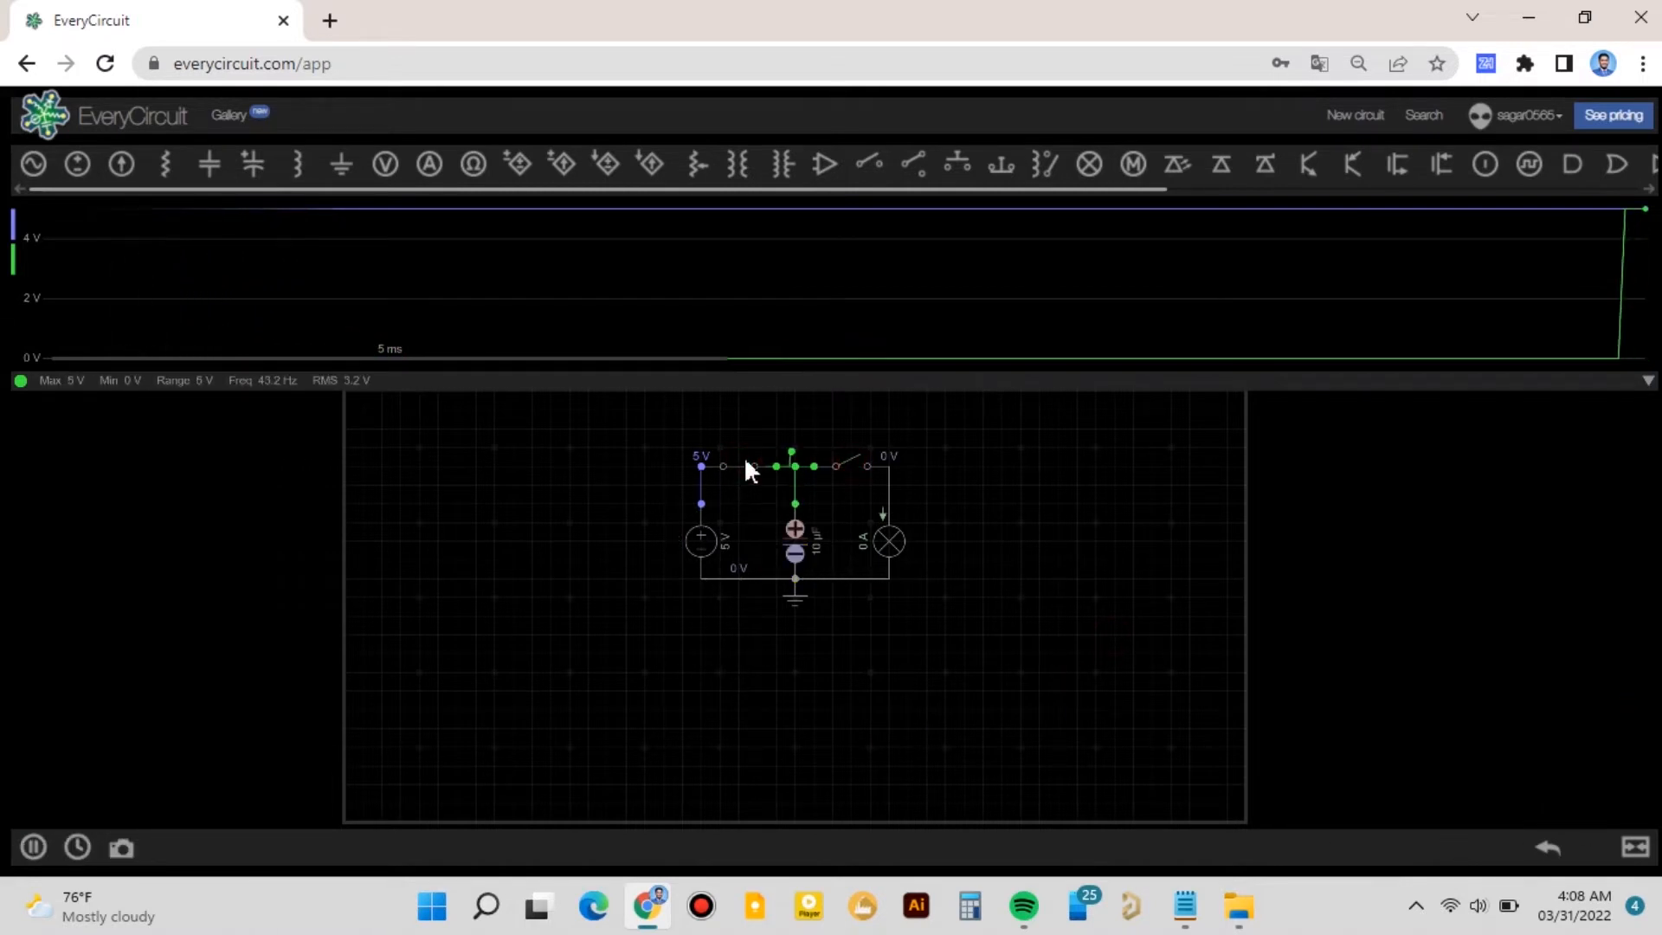
click(745, 466)
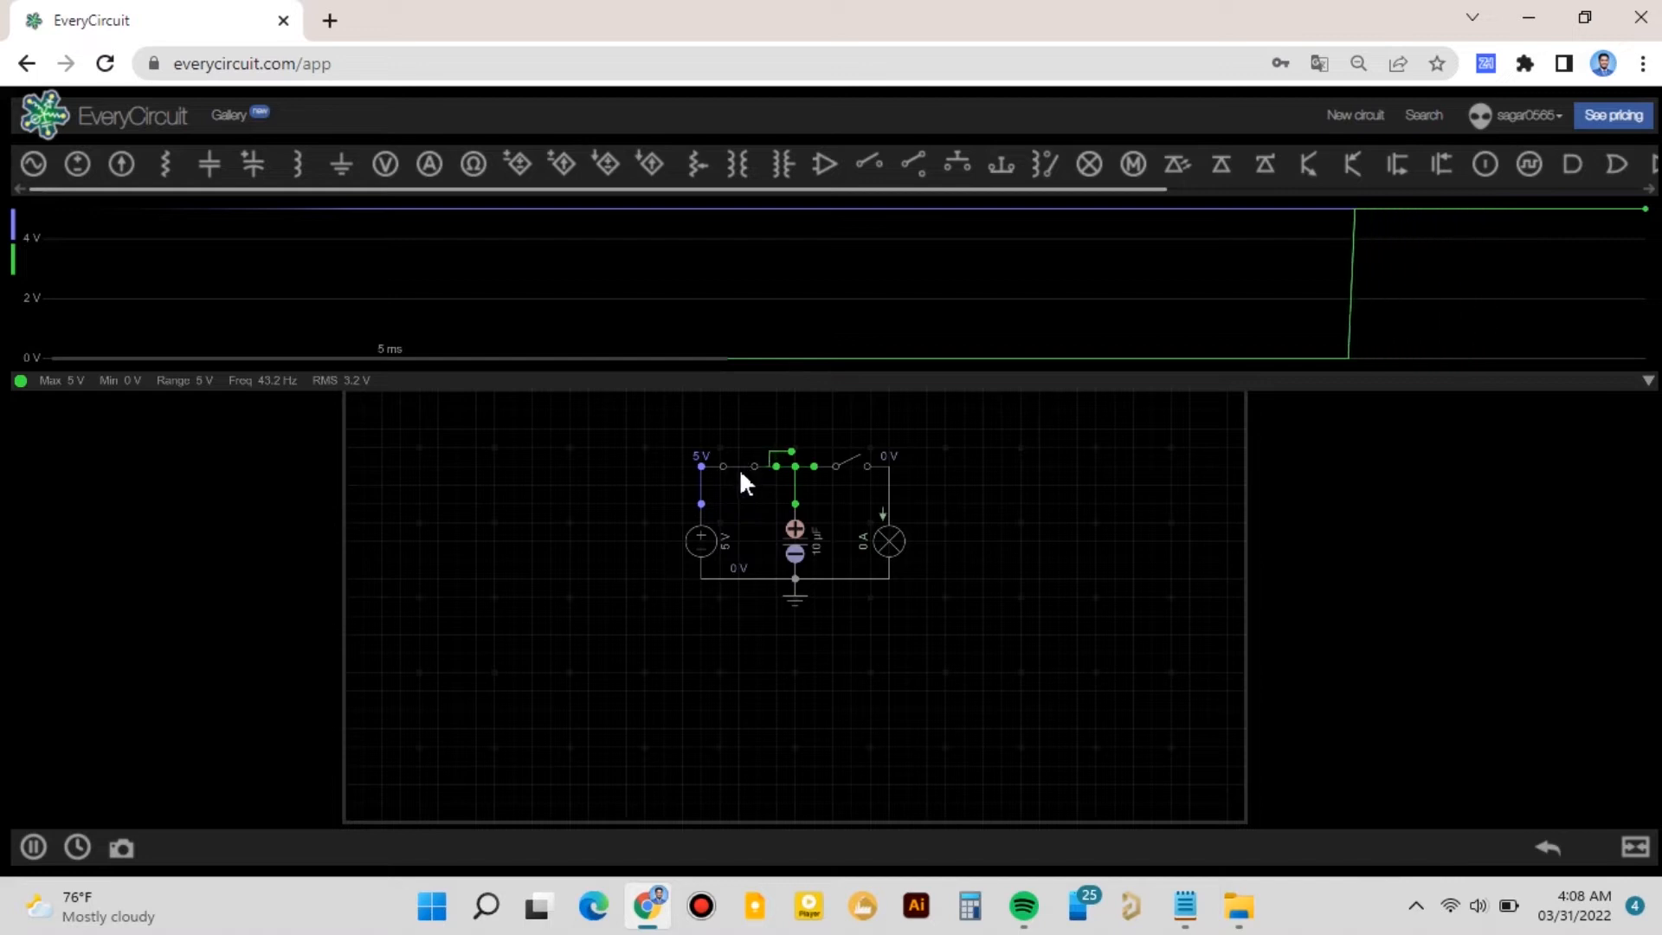
click(855, 461)
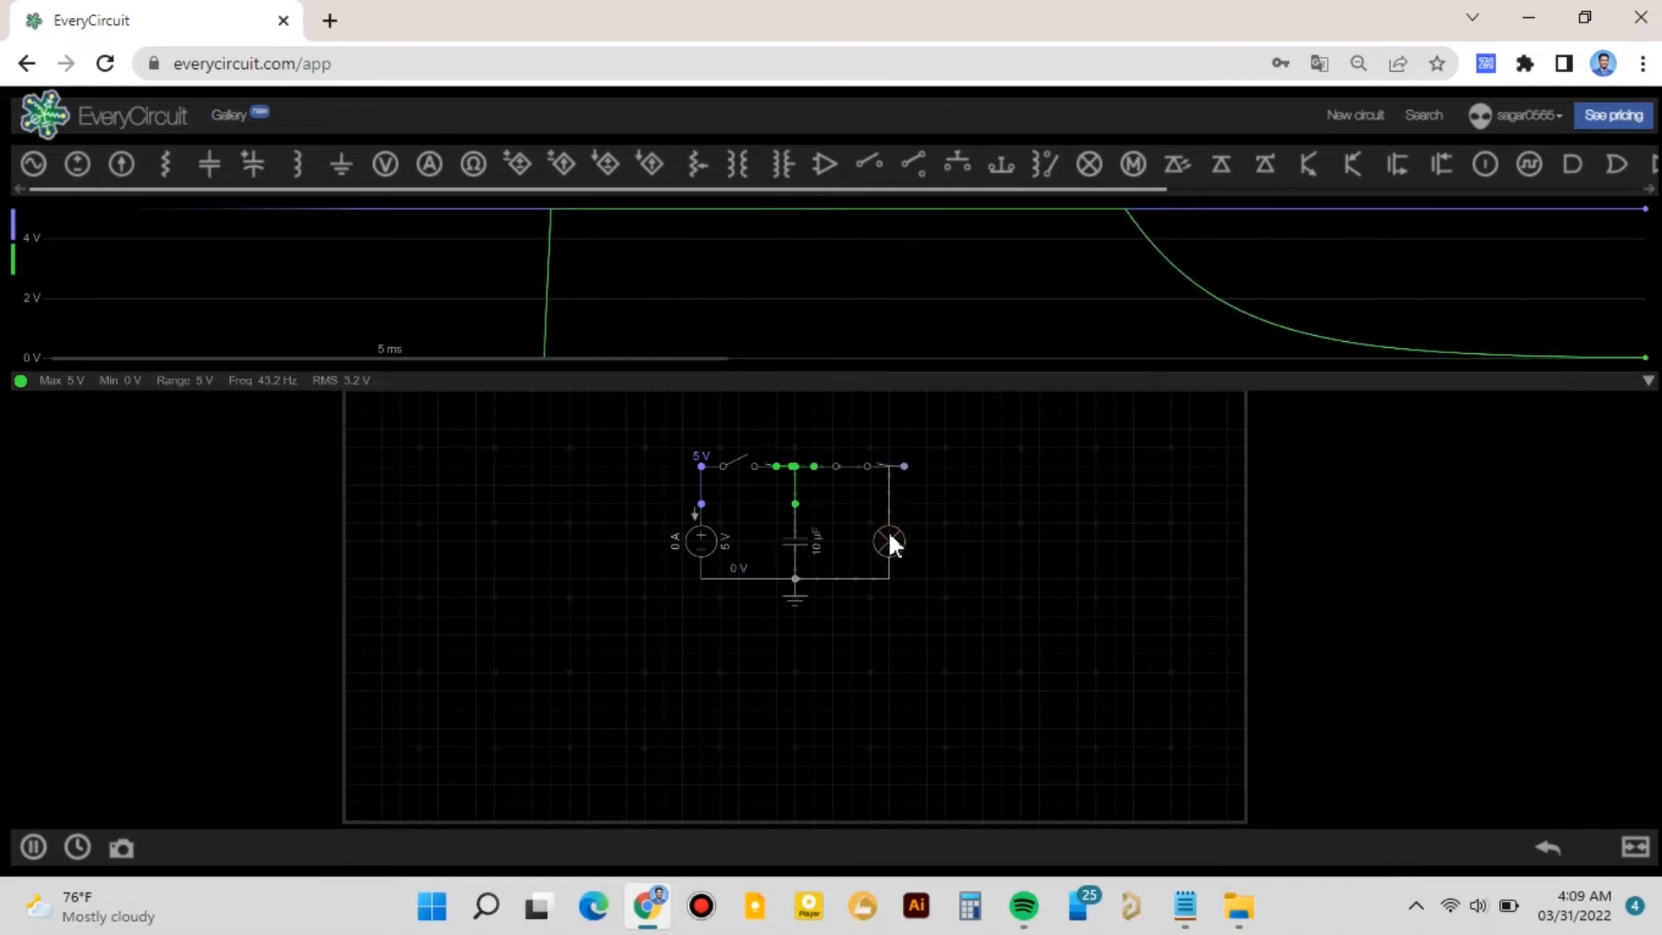
click(839, 463)
click(740, 470)
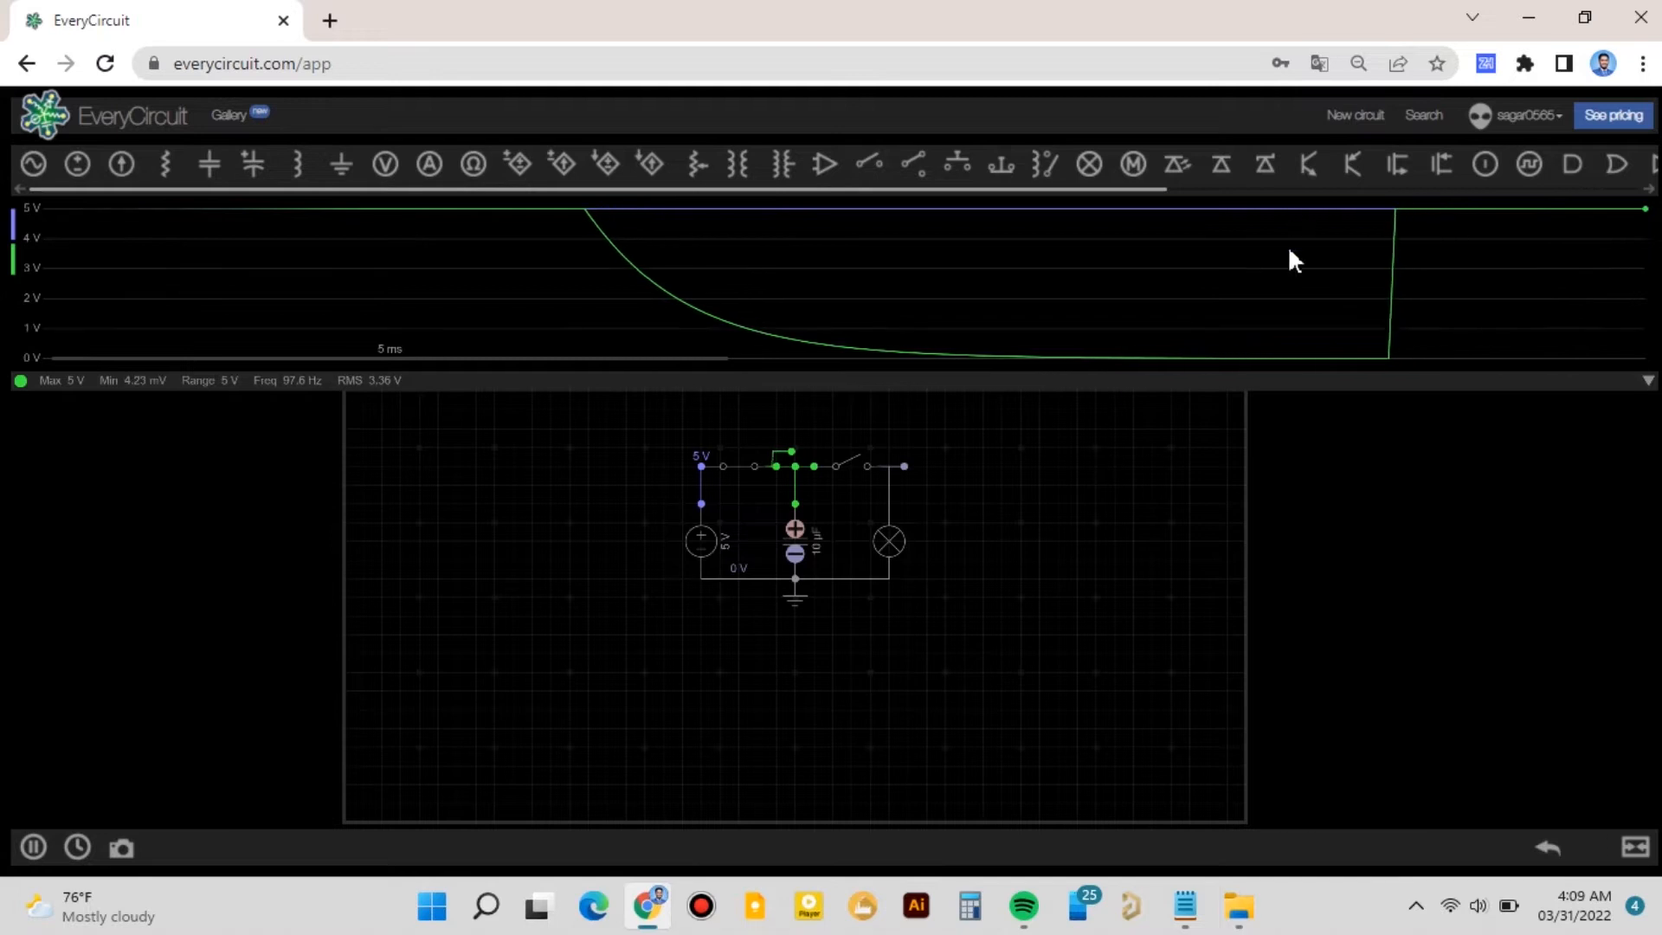
click(740, 465)
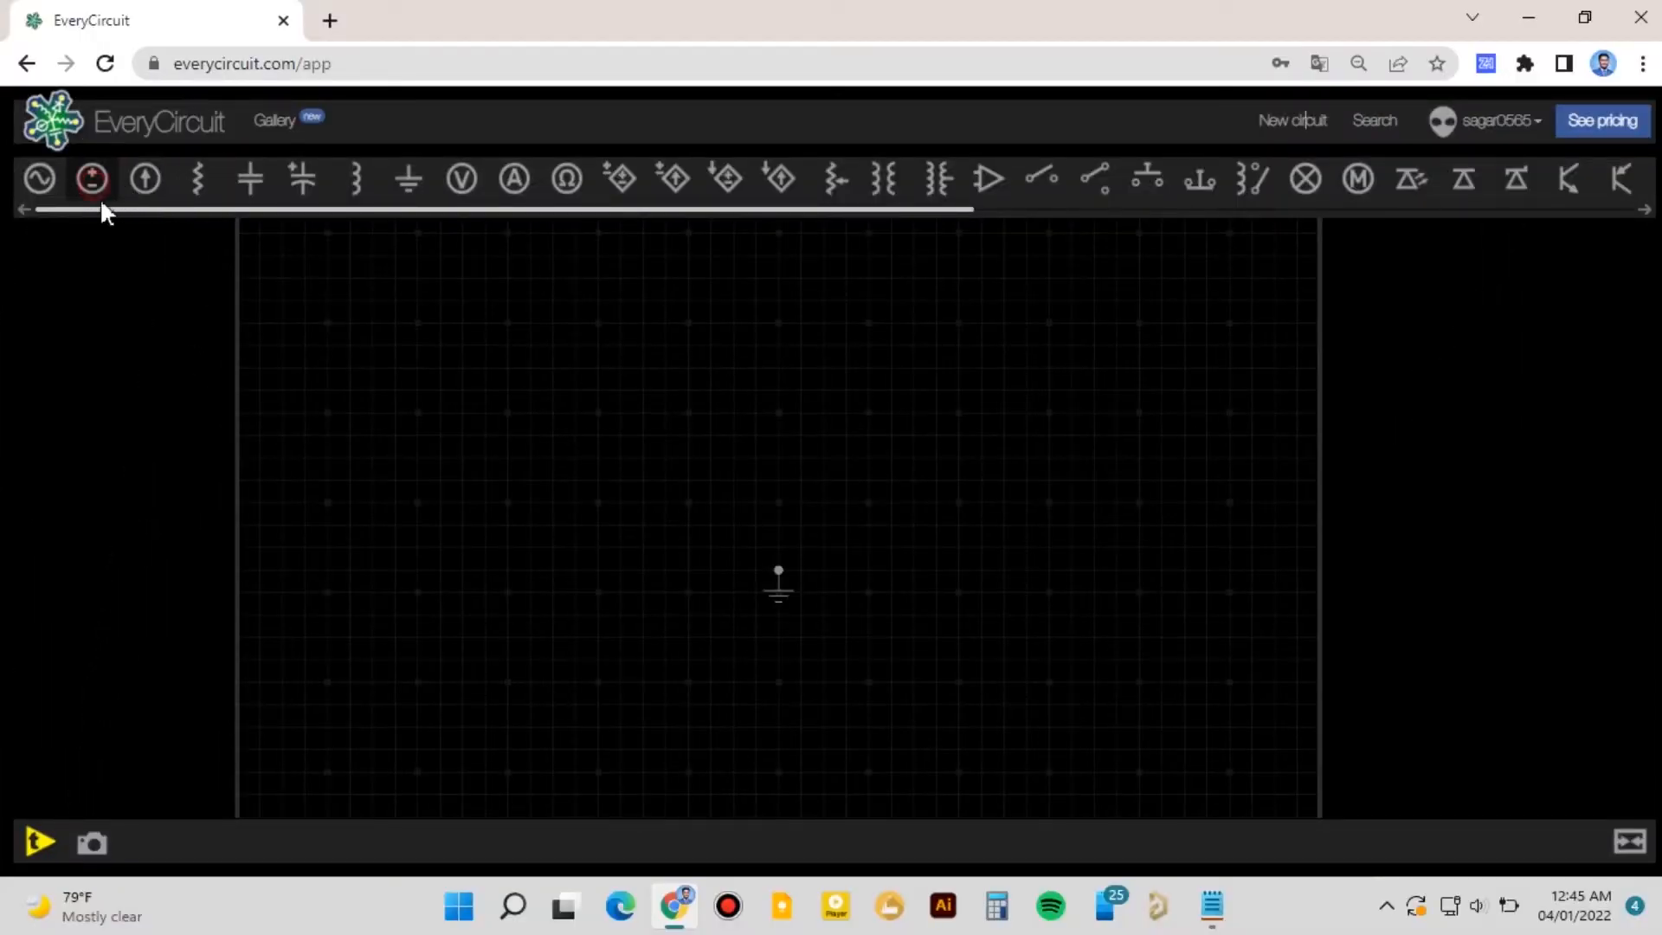
- Place a DC voltage source to the left of the ground in a new circuit
drag(101, 201, 622, 514)
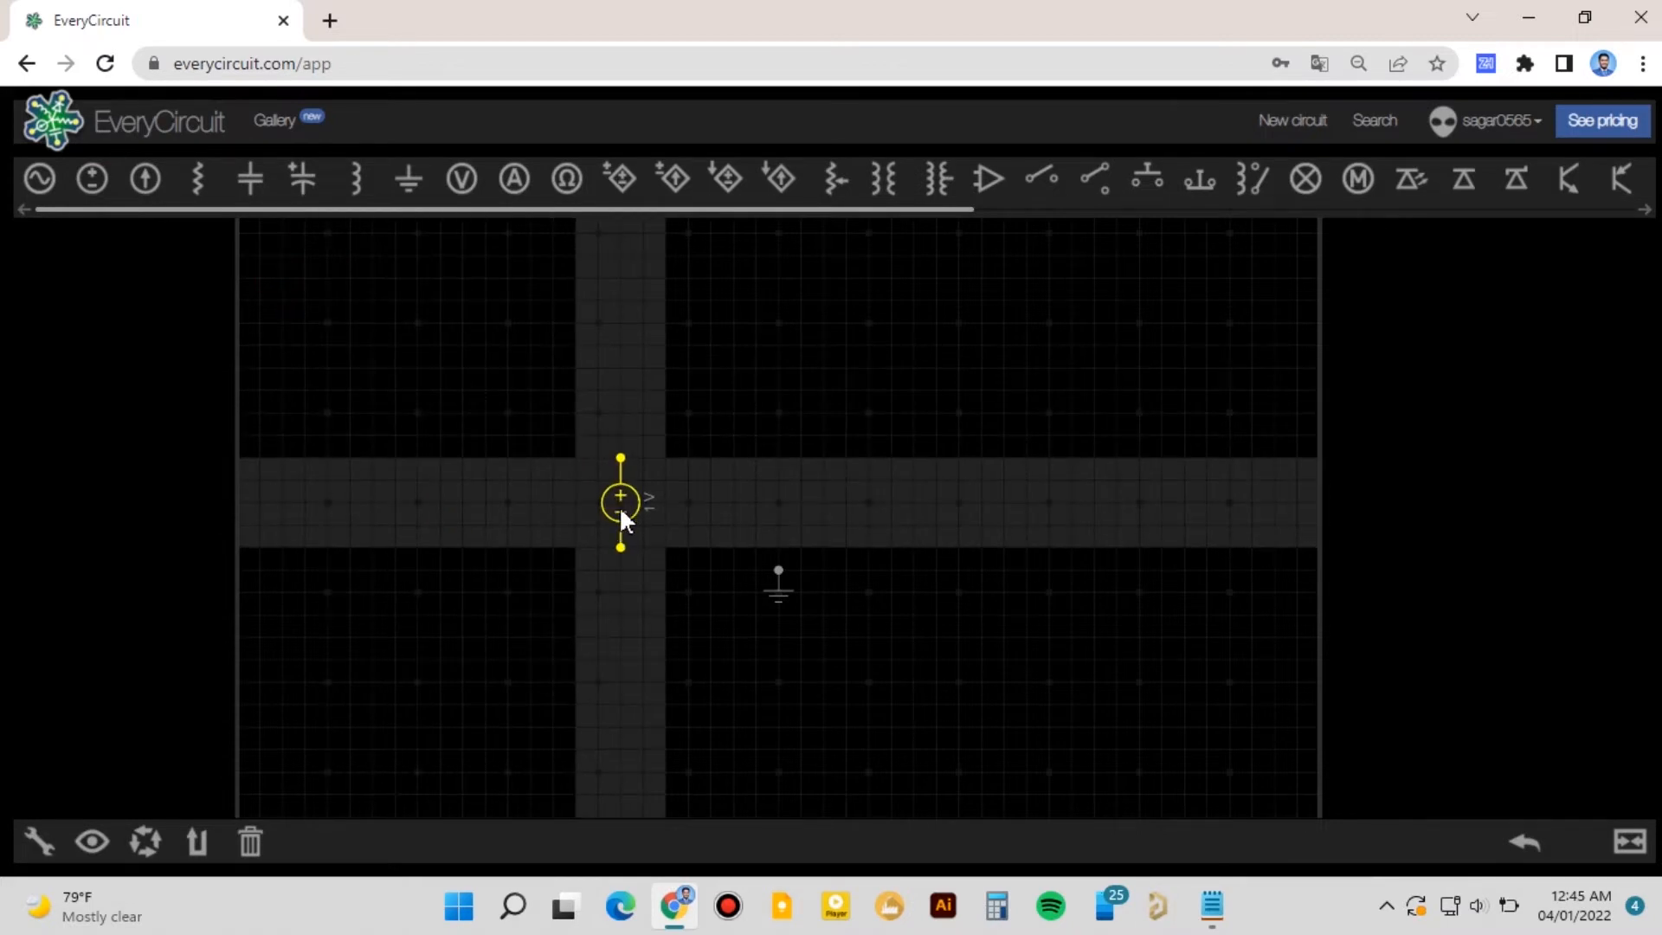
drag(623, 508, 623, 508)
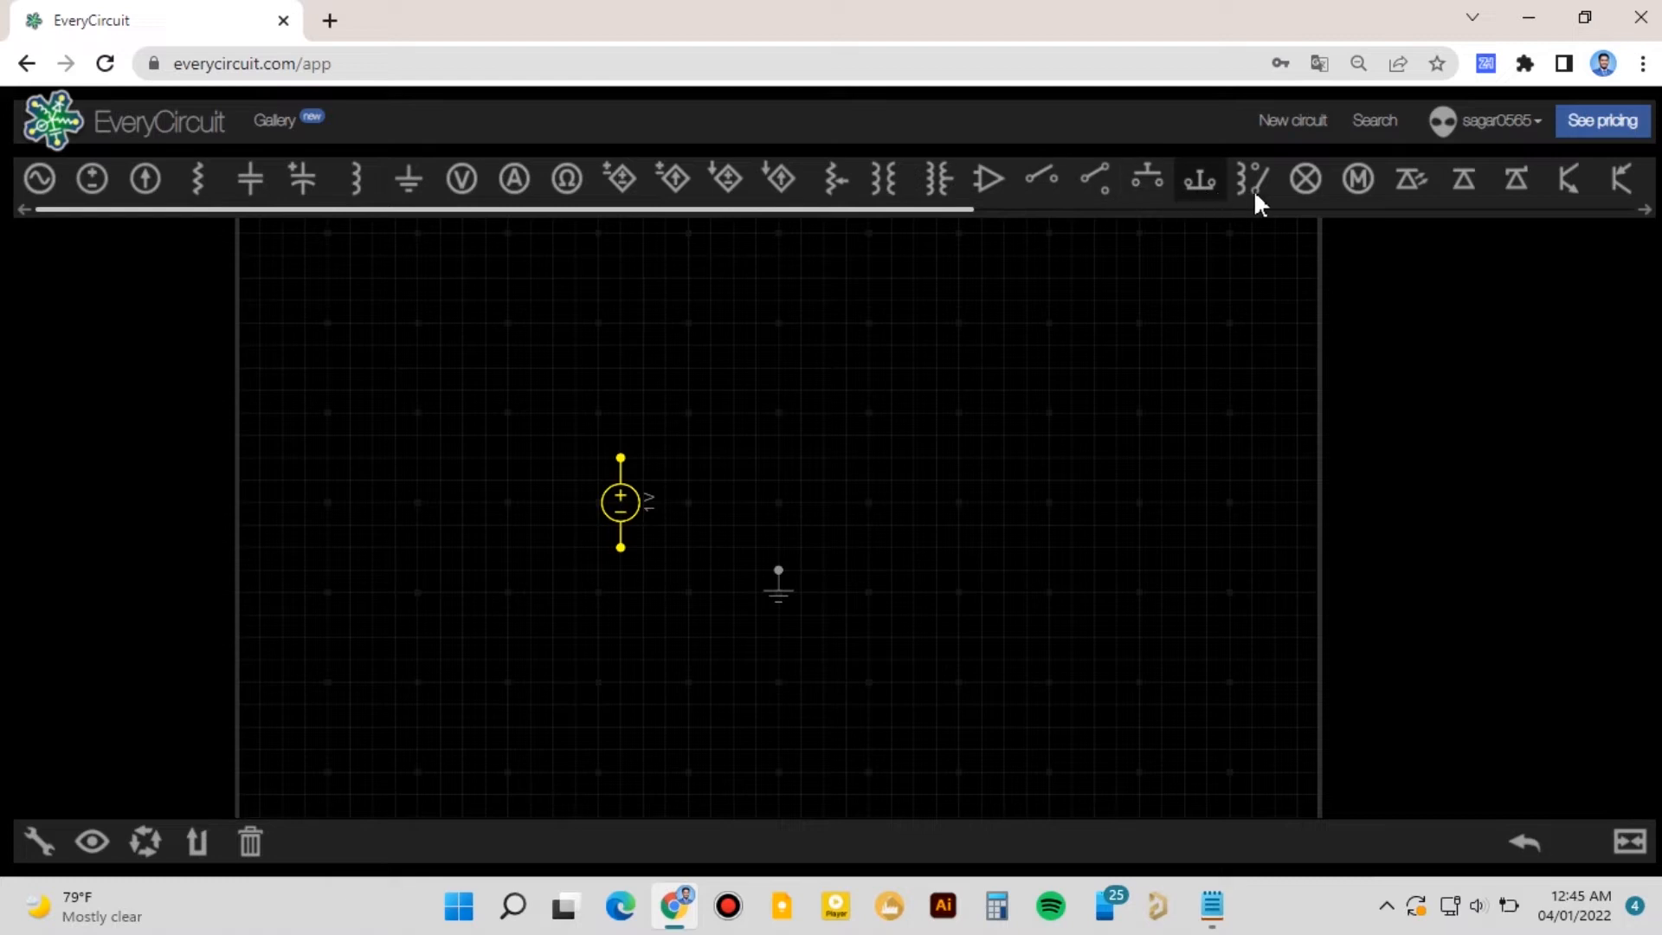
- Add a diode above the ground and rotate it to lie horizontally
click(1471, 187)
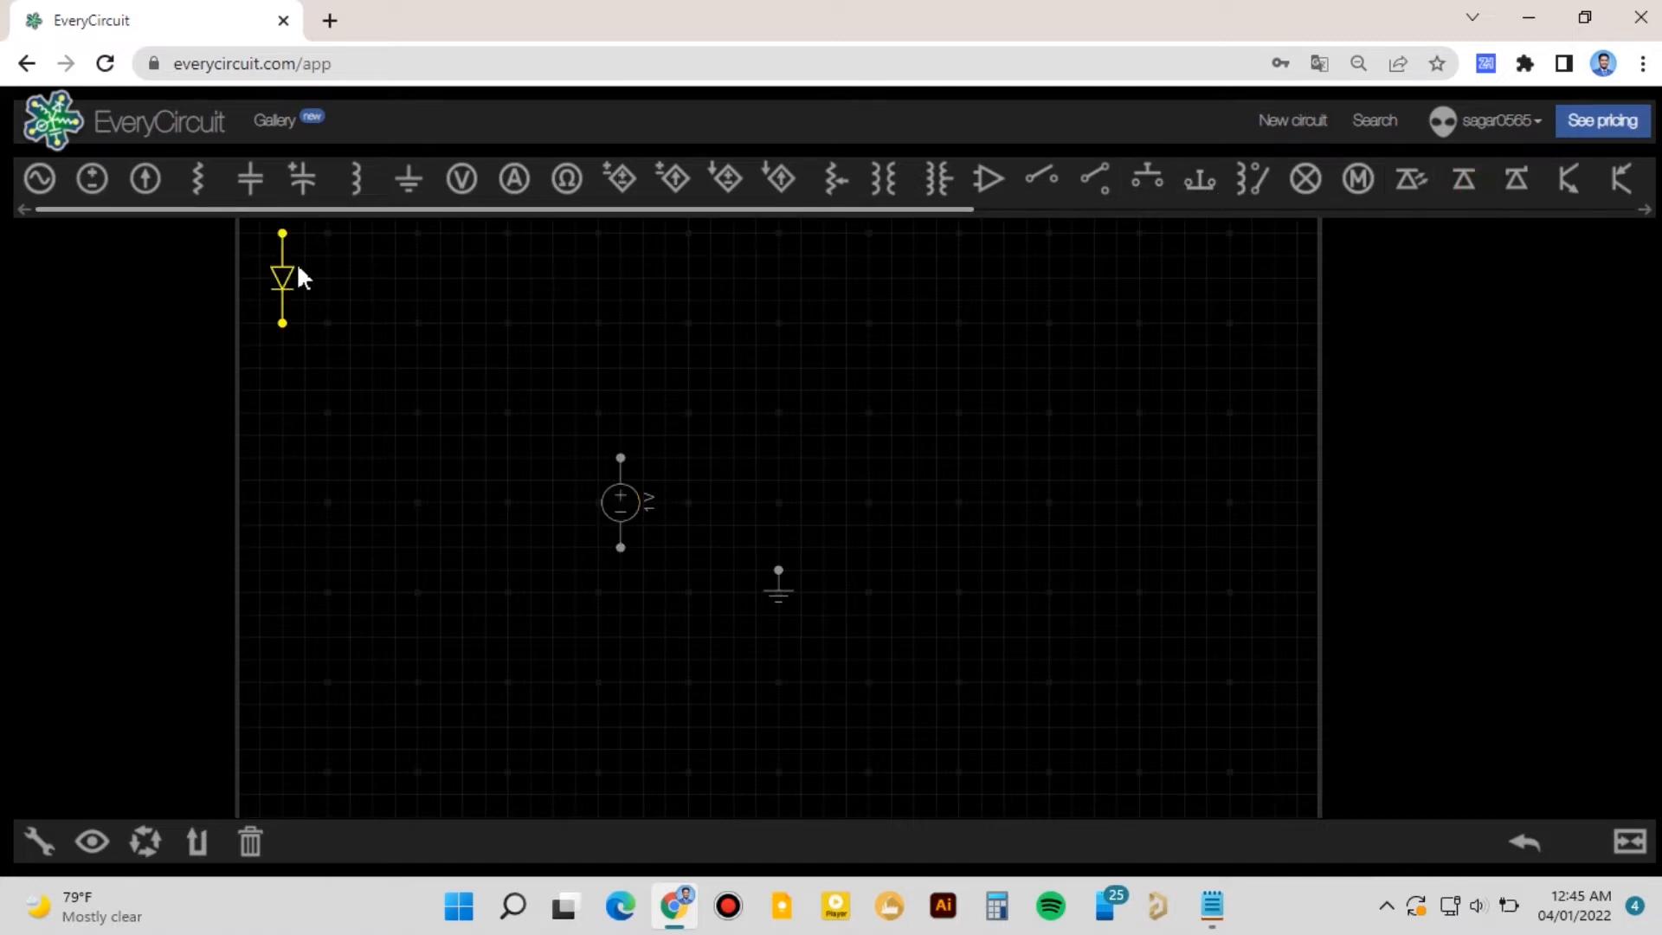
drag(282, 272, 773, 419)
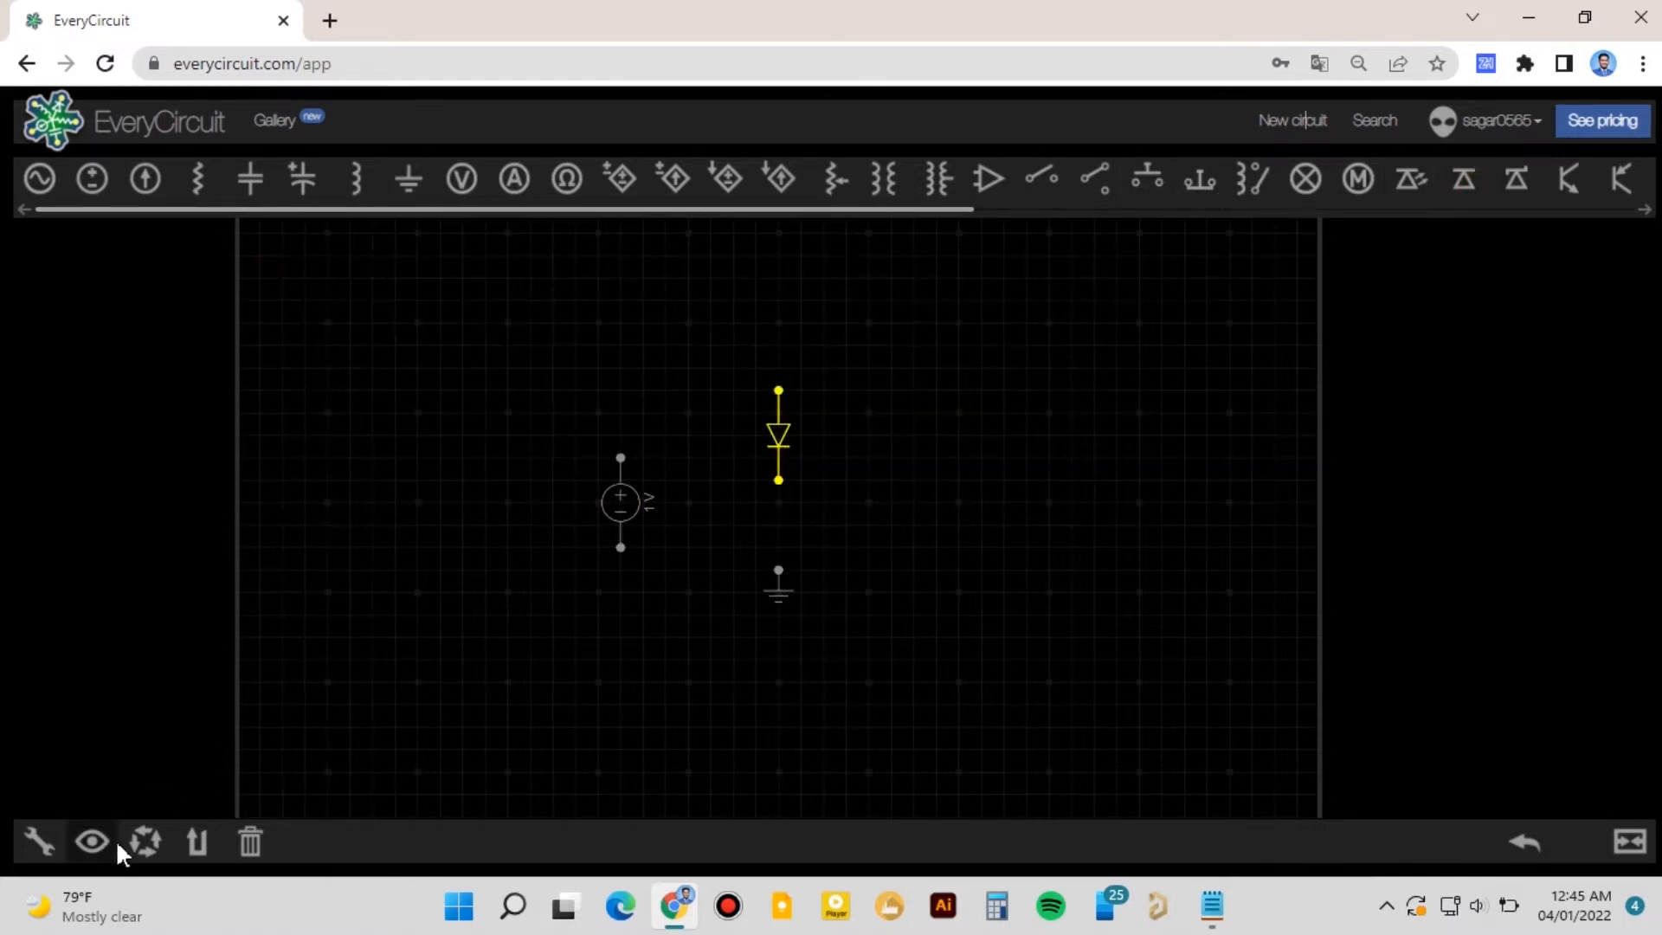
click(144, 840)
- Wire the source's positive terminal to the diode and its negative terminal to ground
drag(627, 455, 733, 436)
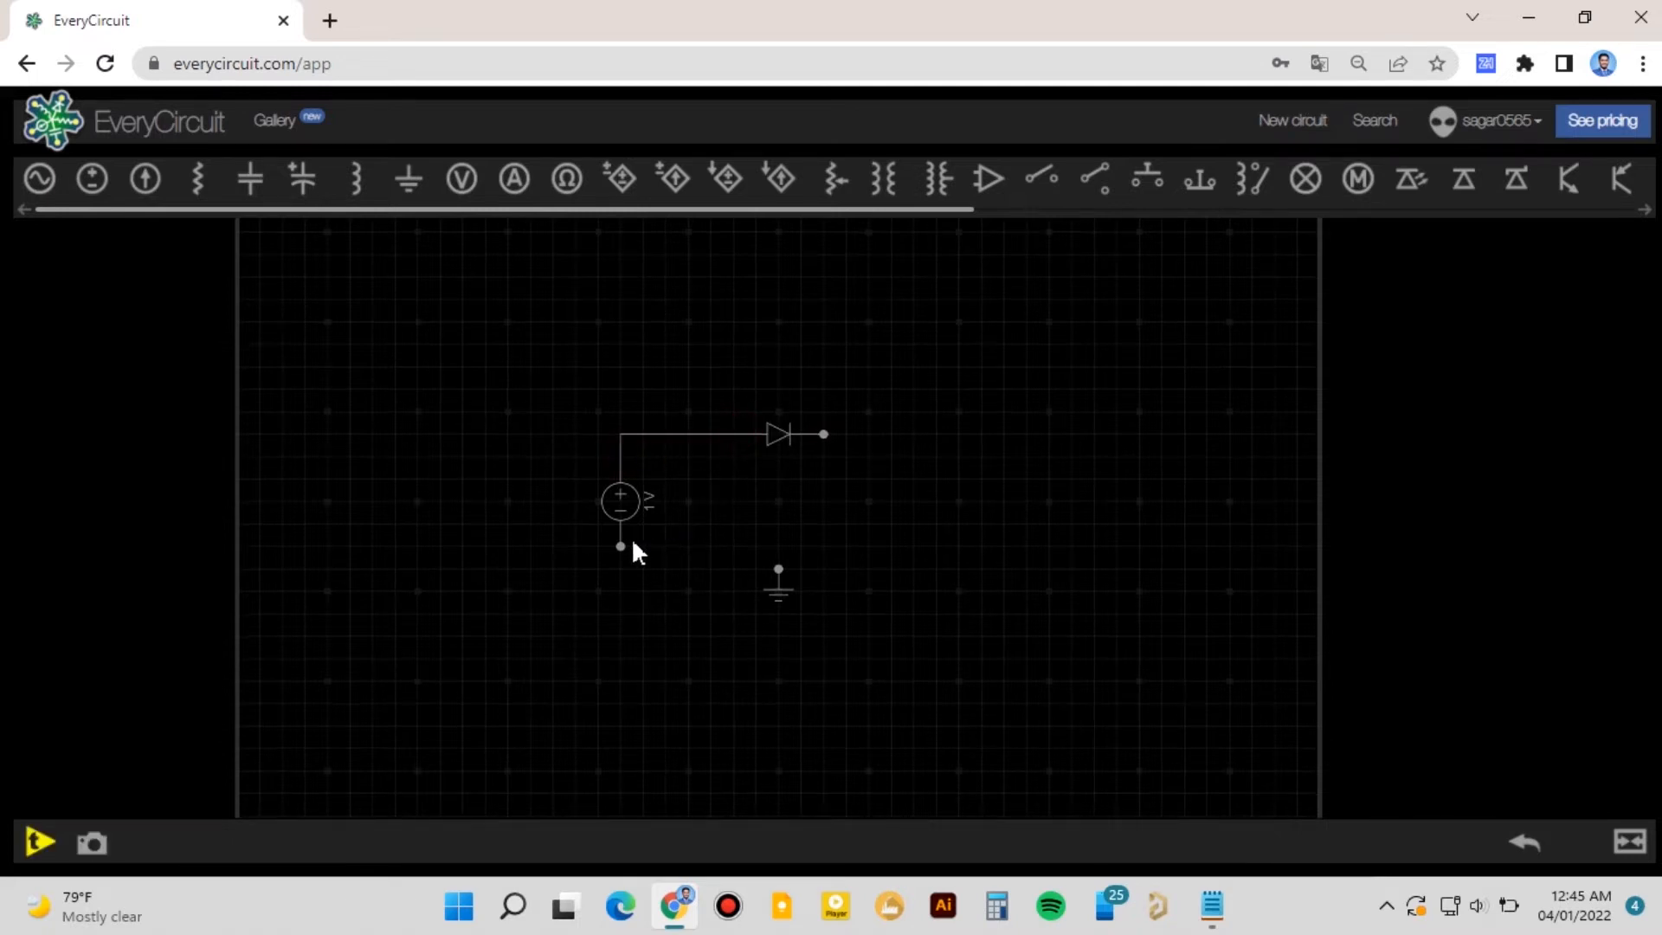
drag(621, 546, 779, 571)
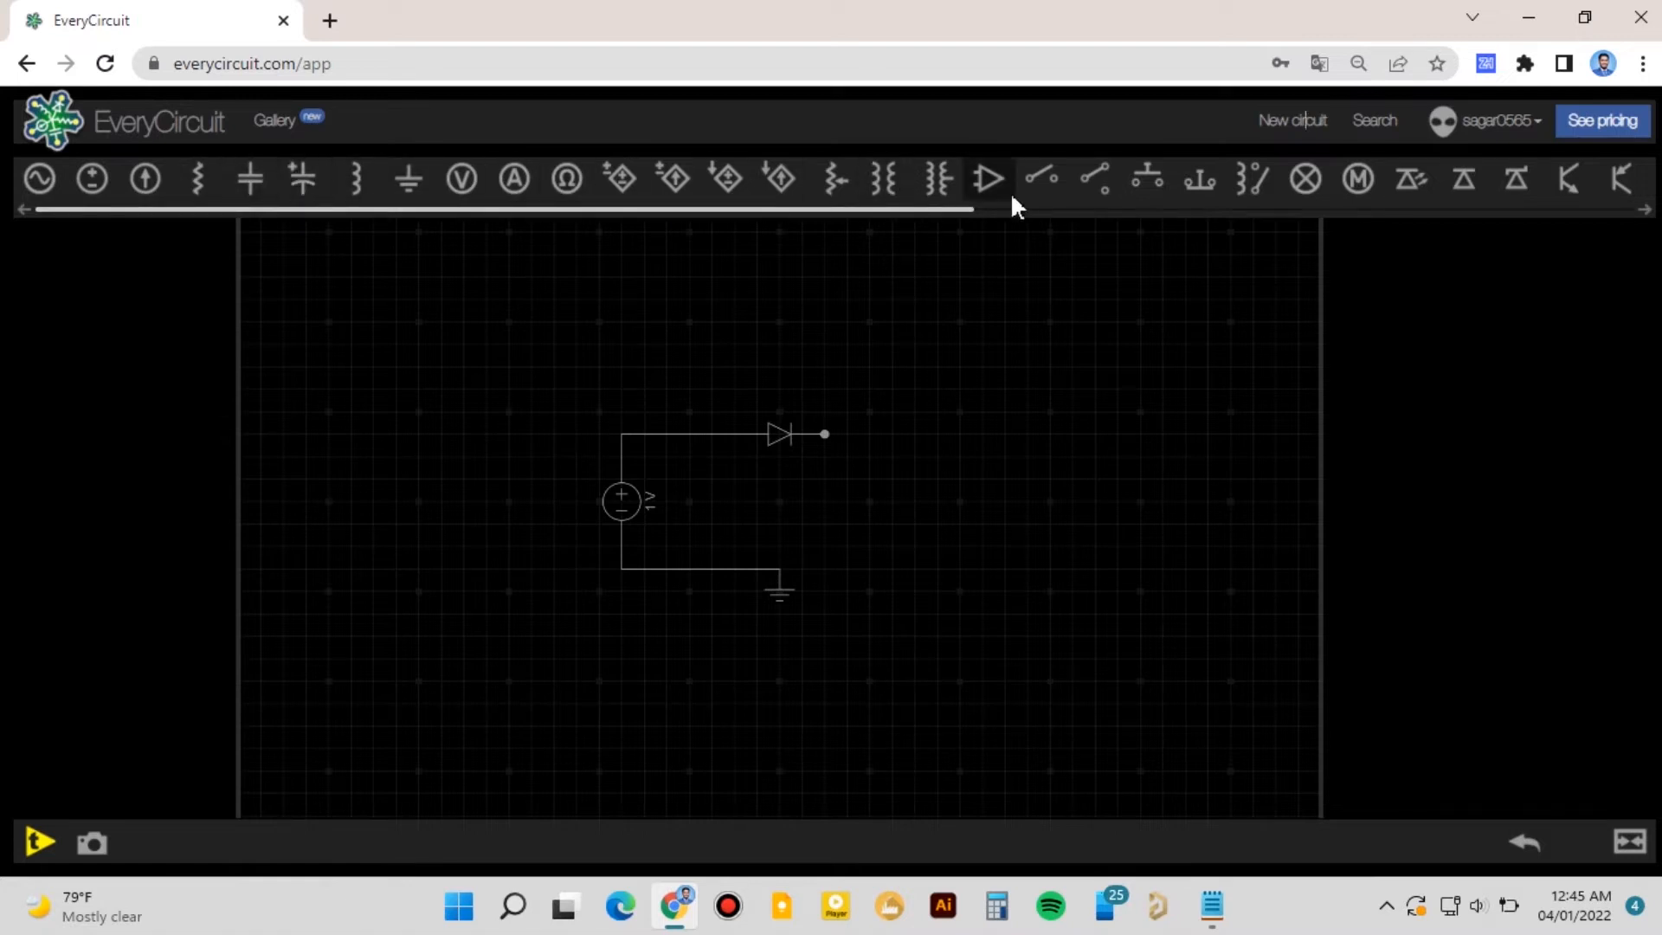
- Add a lamp and wire it between the diode's output and ground
drag(965, 210, 1012, 212)
click(1246, 182)
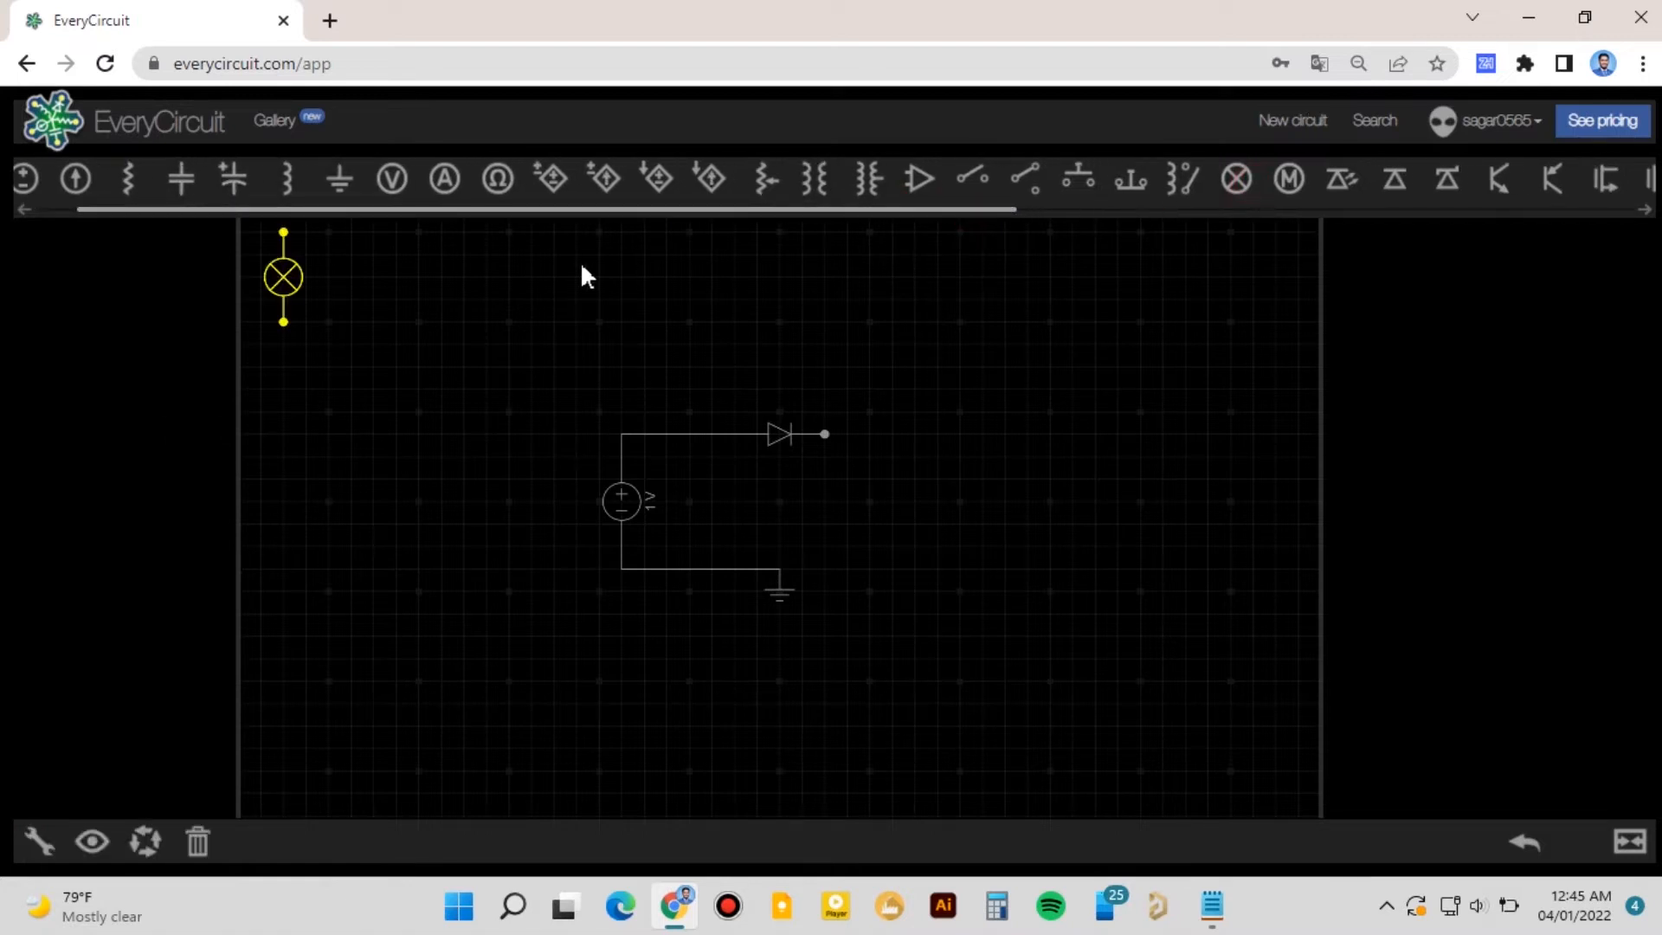
drag(283, 277, 870, 502)
click(870, 457)
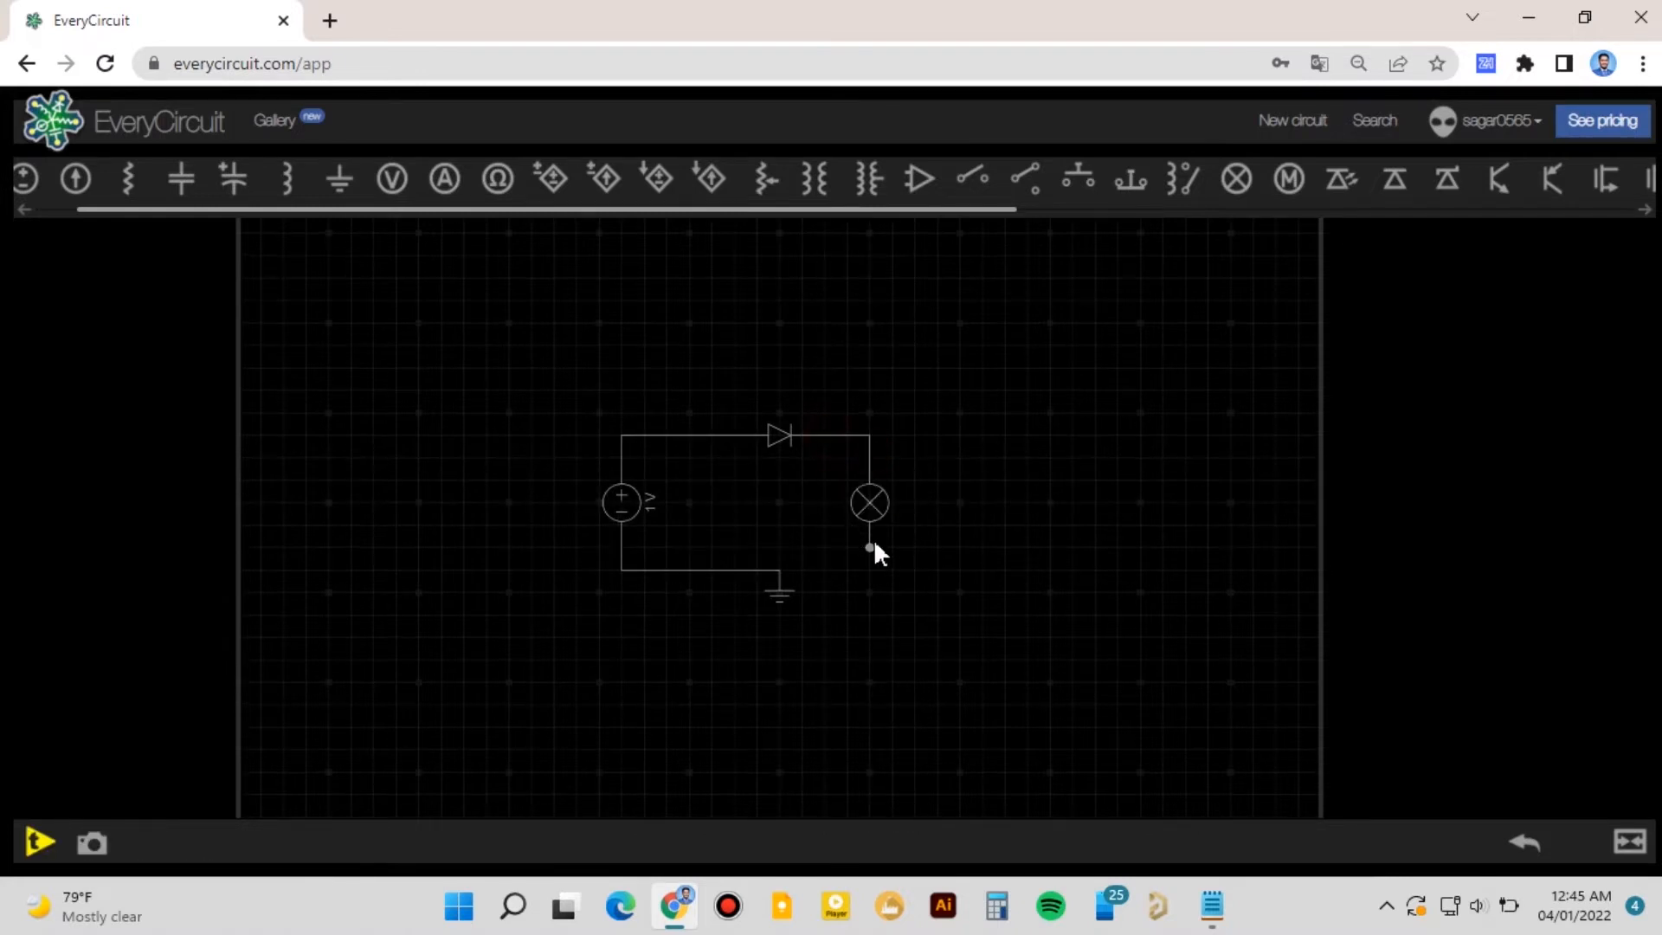
click(781, 570)
- Move the diode left and the lamp down to tidy the loop
drag(763, 428, 708, 429)
drag(870, 526, 870, 549)
click(1011, 523)
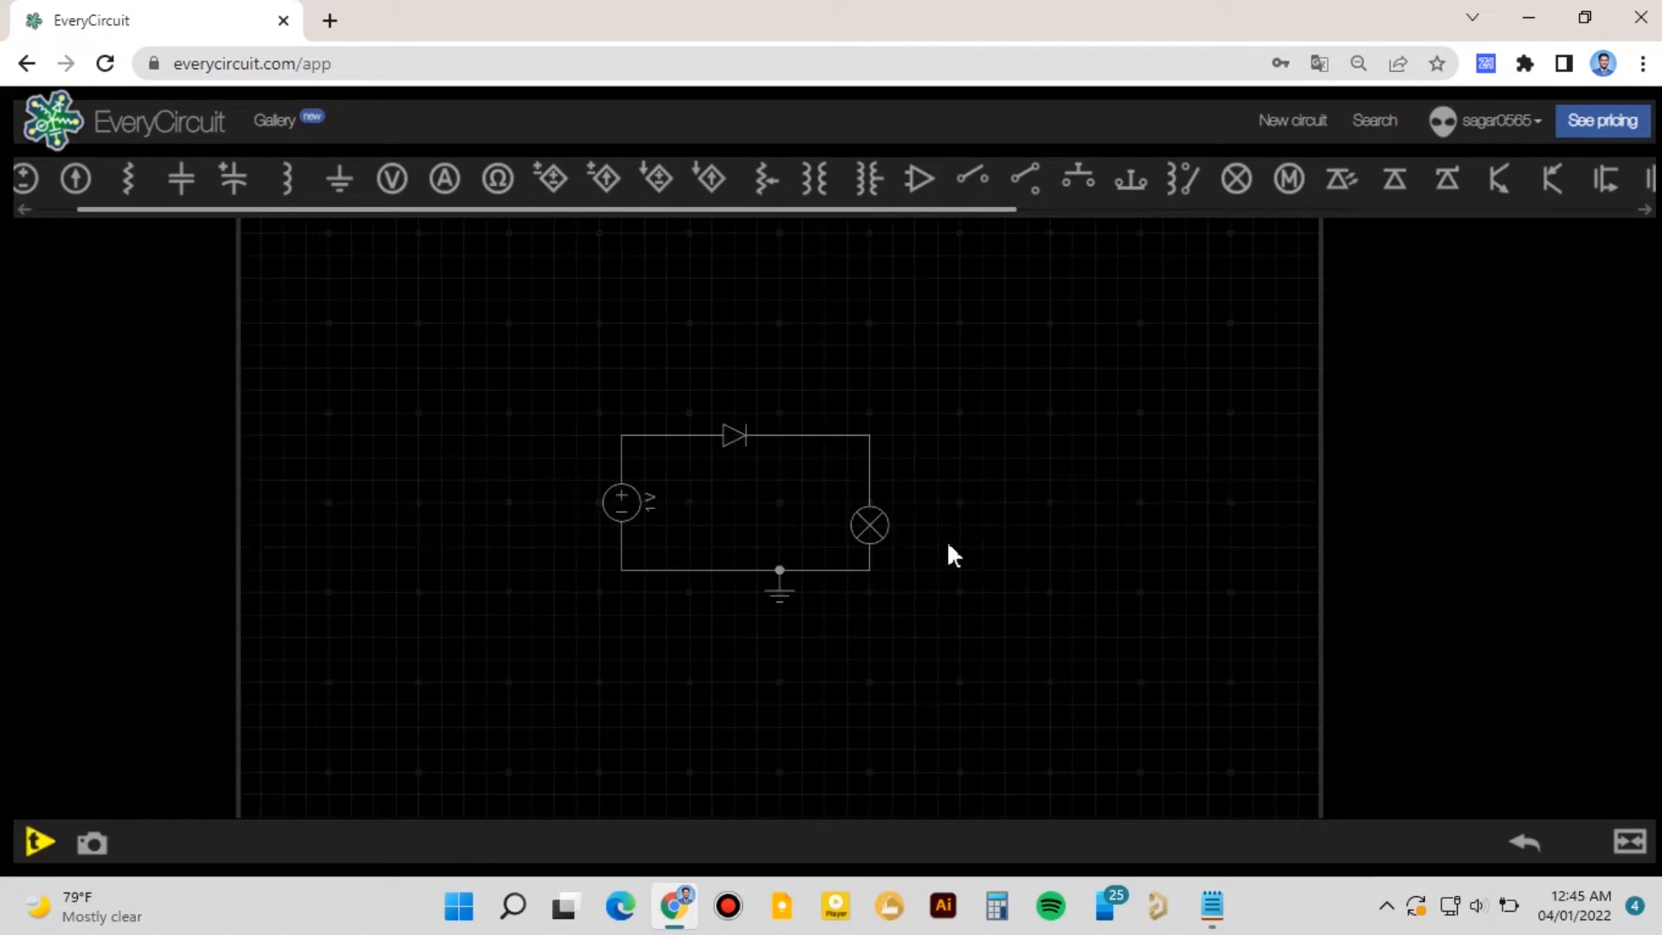
- Set the voltage source to 3.35 V and run the simulation
click(635, 495)
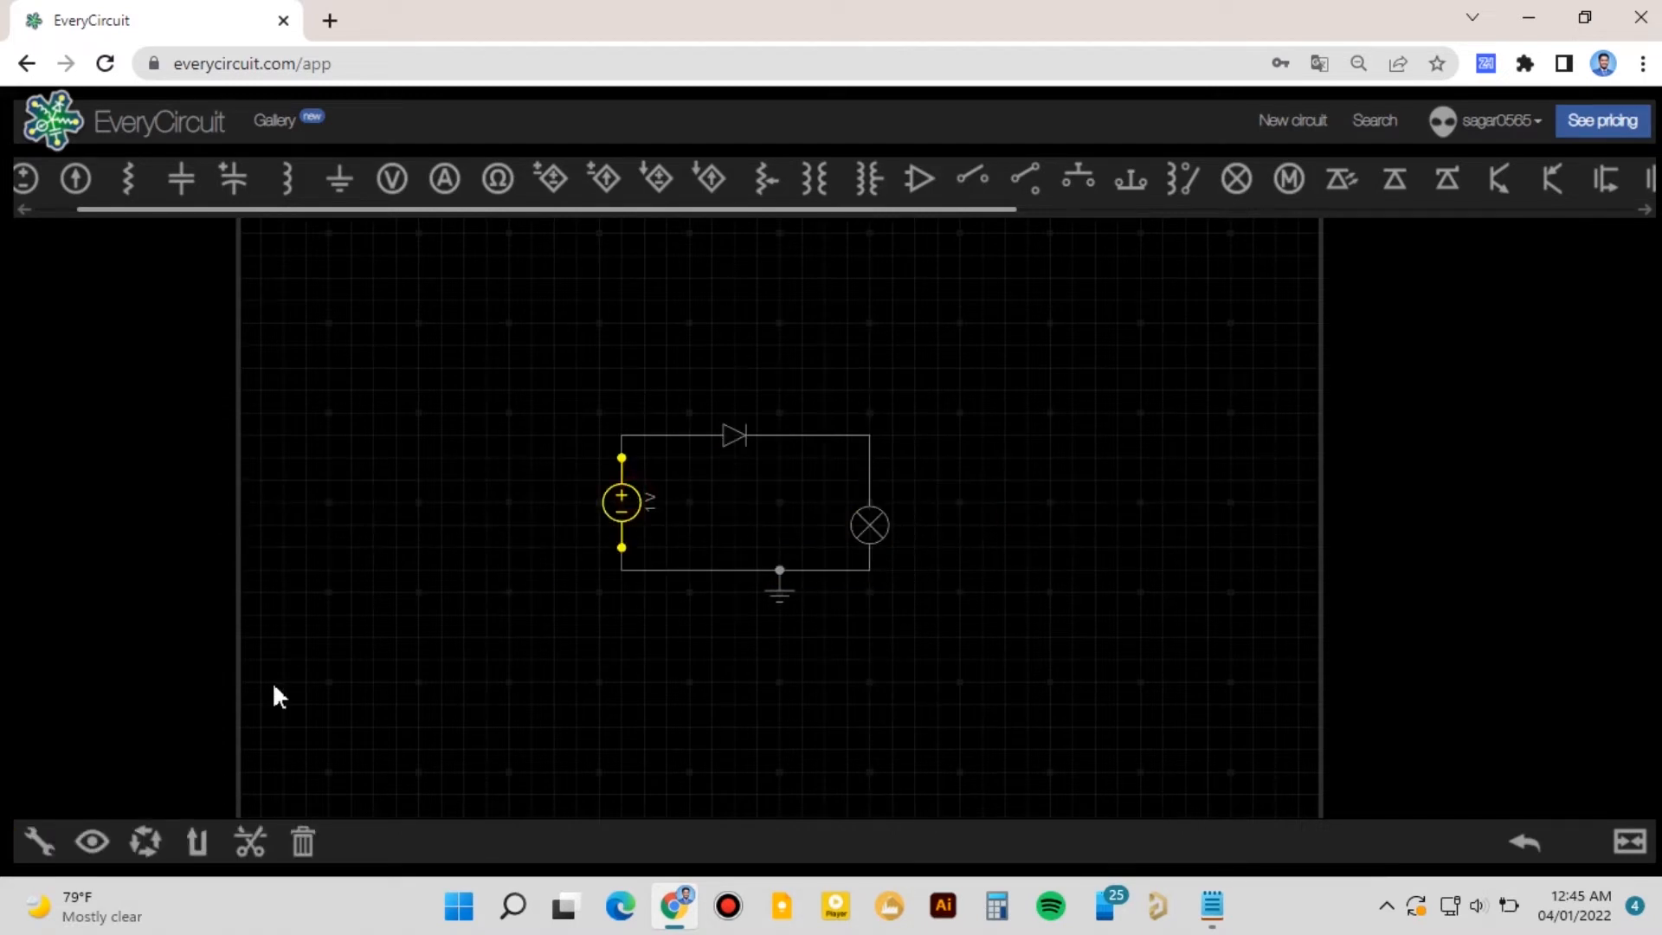
click(39, 842)
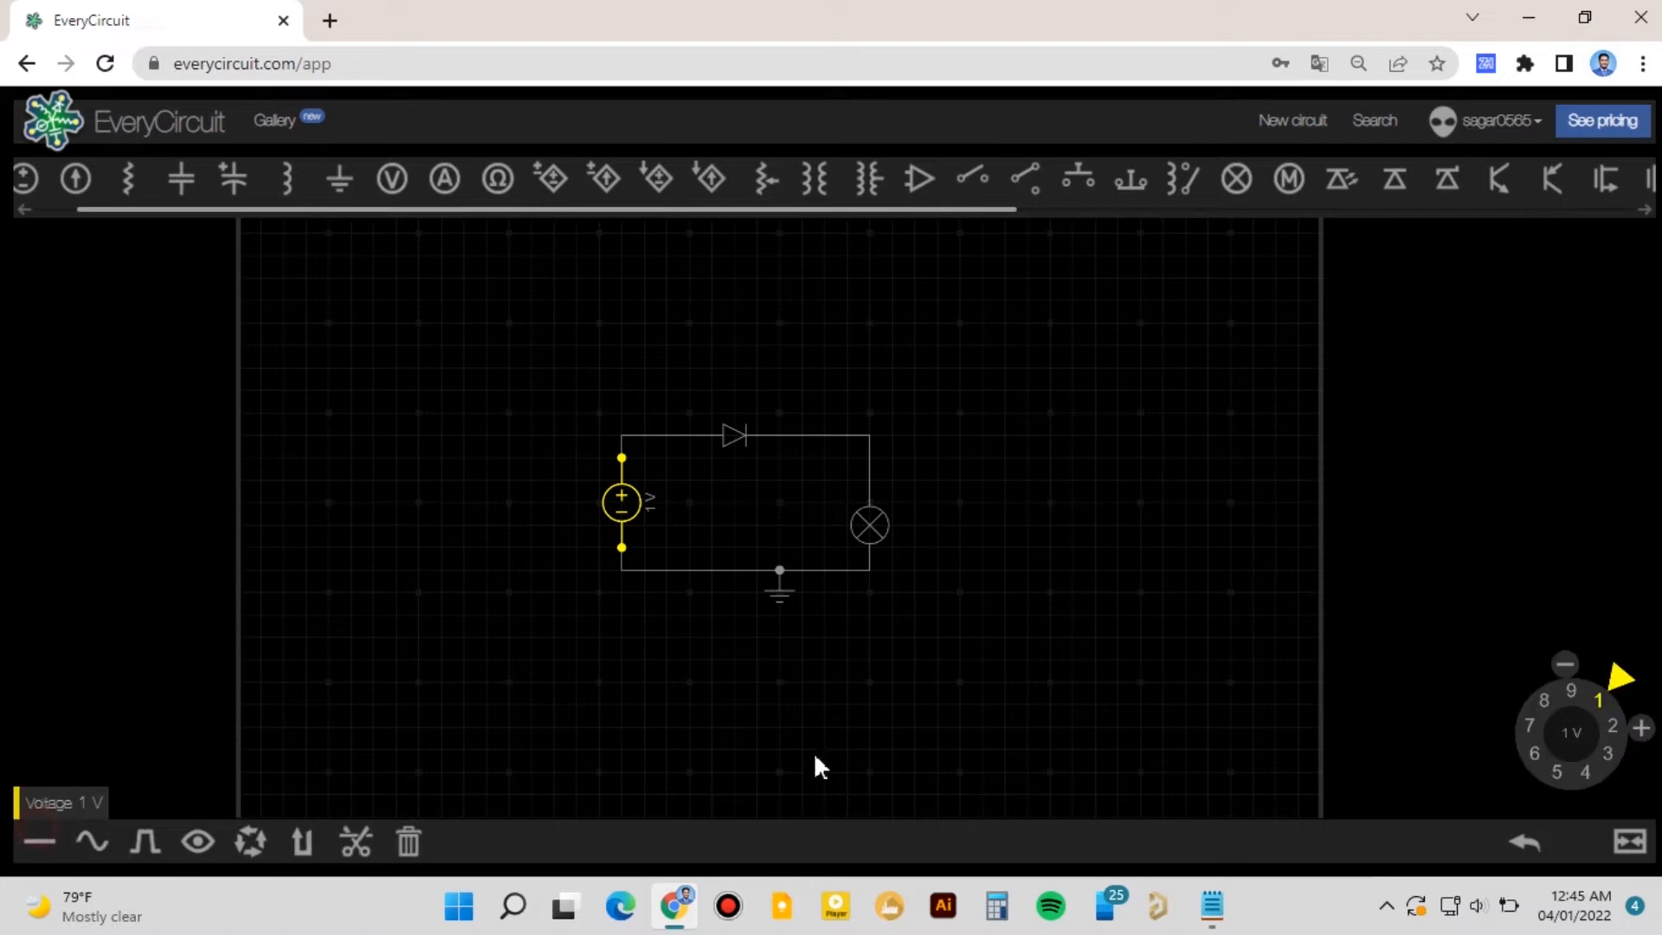
click(1601, 757)
drag(1625, 781, 1621, 798)
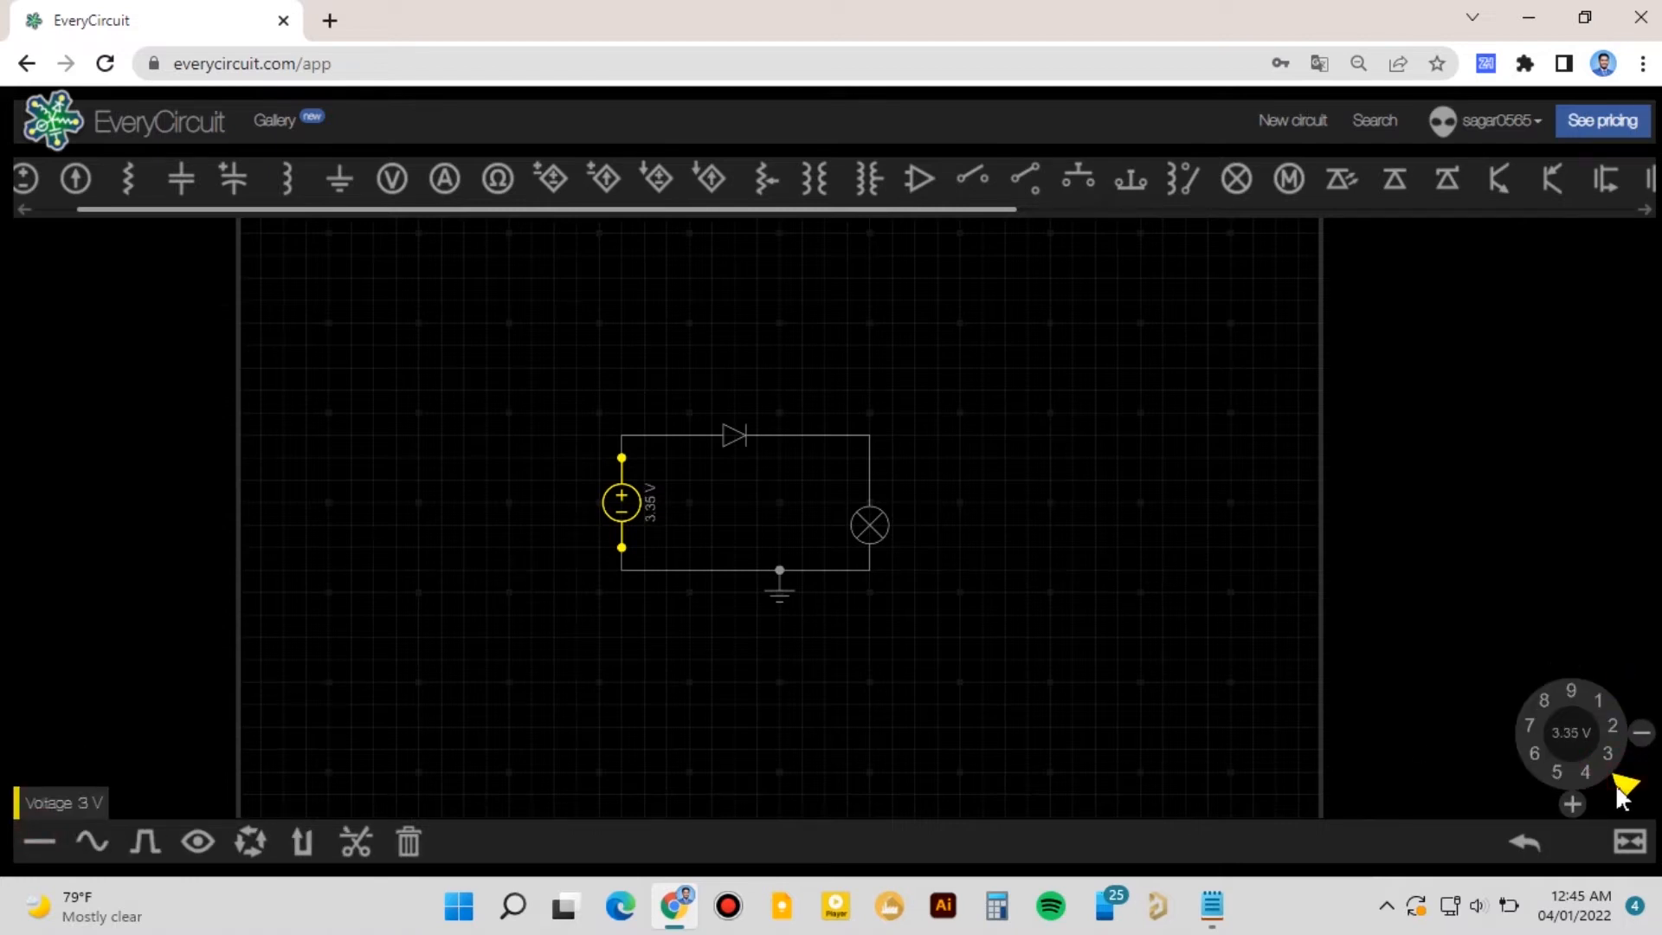
click(1201, 686)
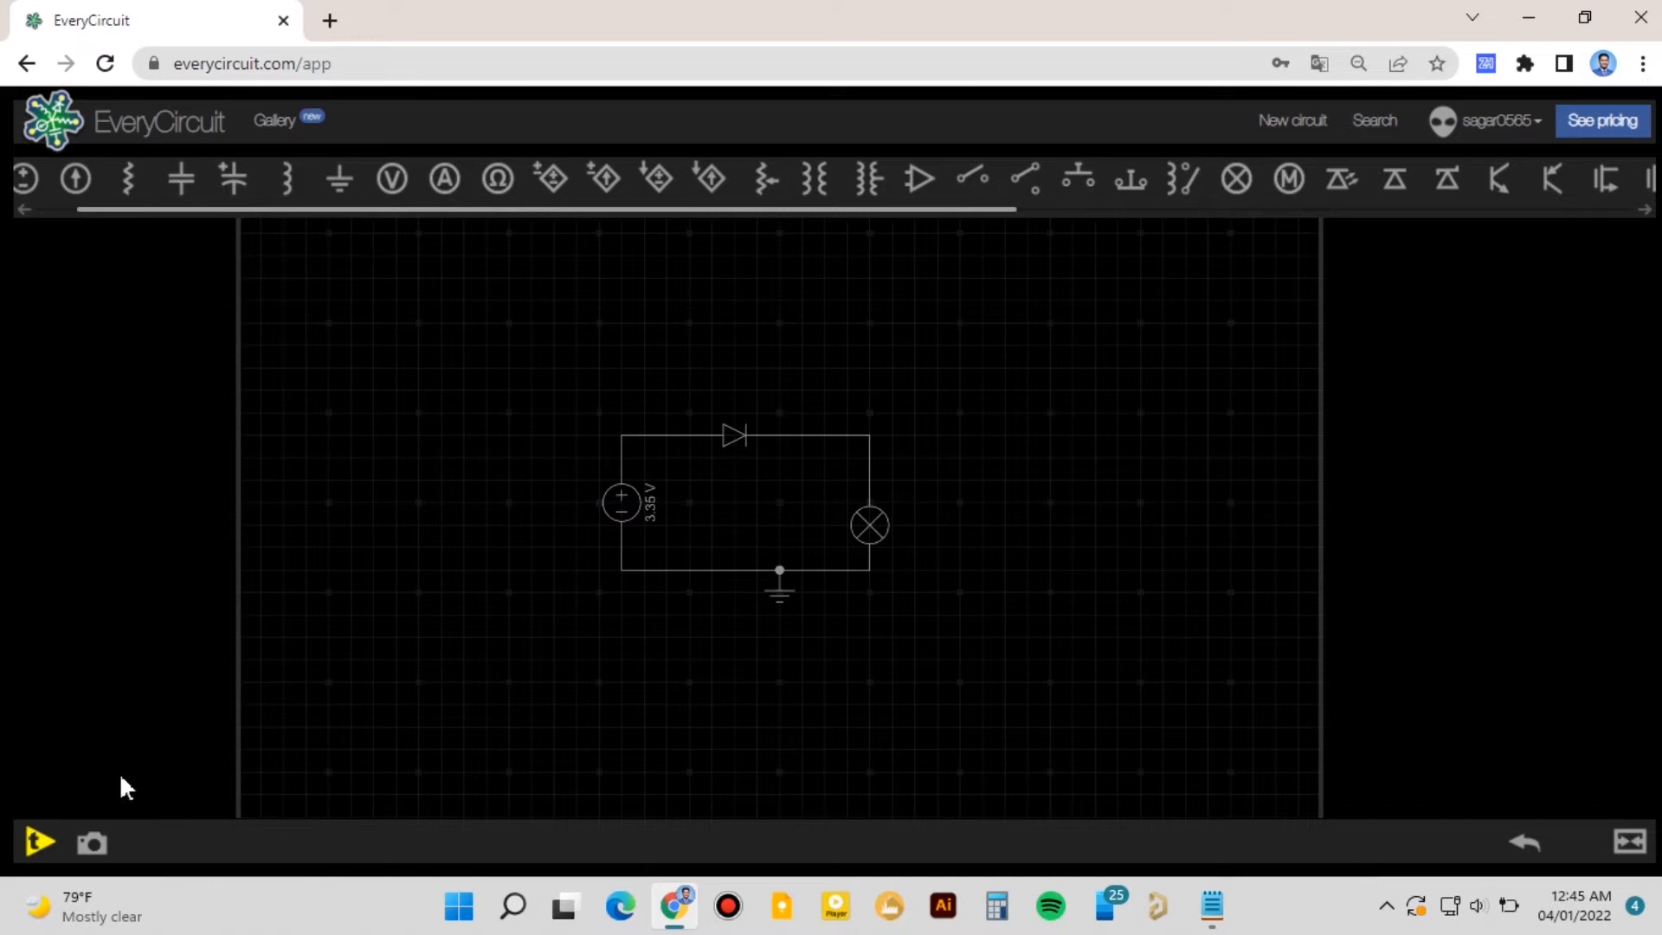
click(40, 838)
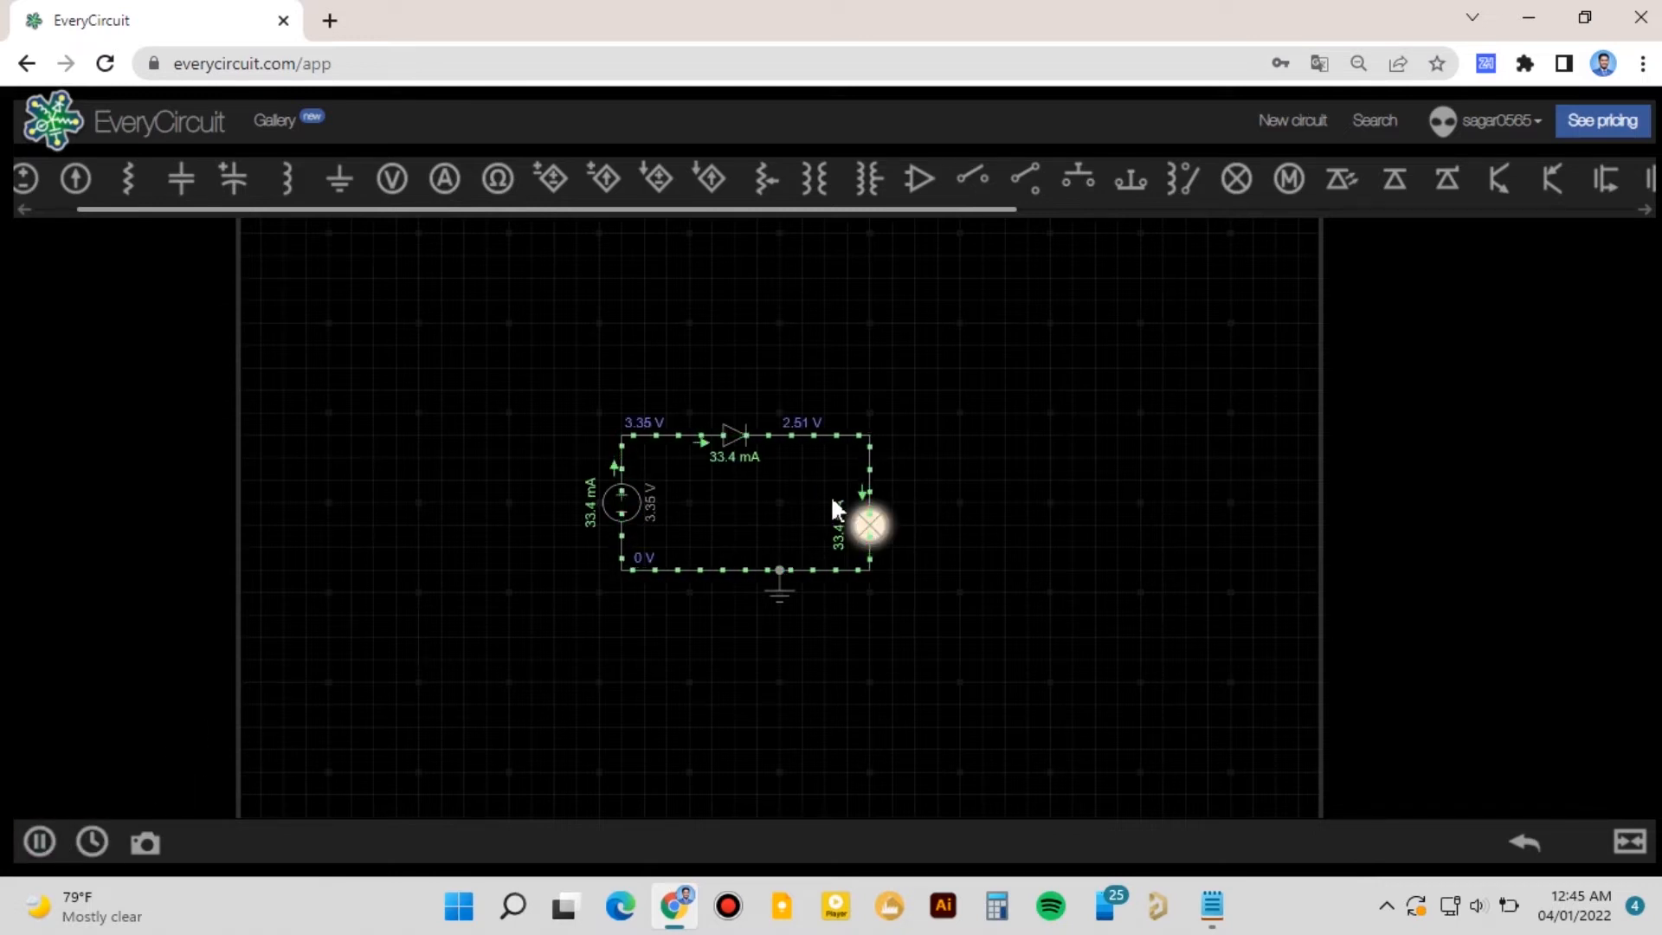
- Reverse the diode's direction and run the simulation
click(727, 435)
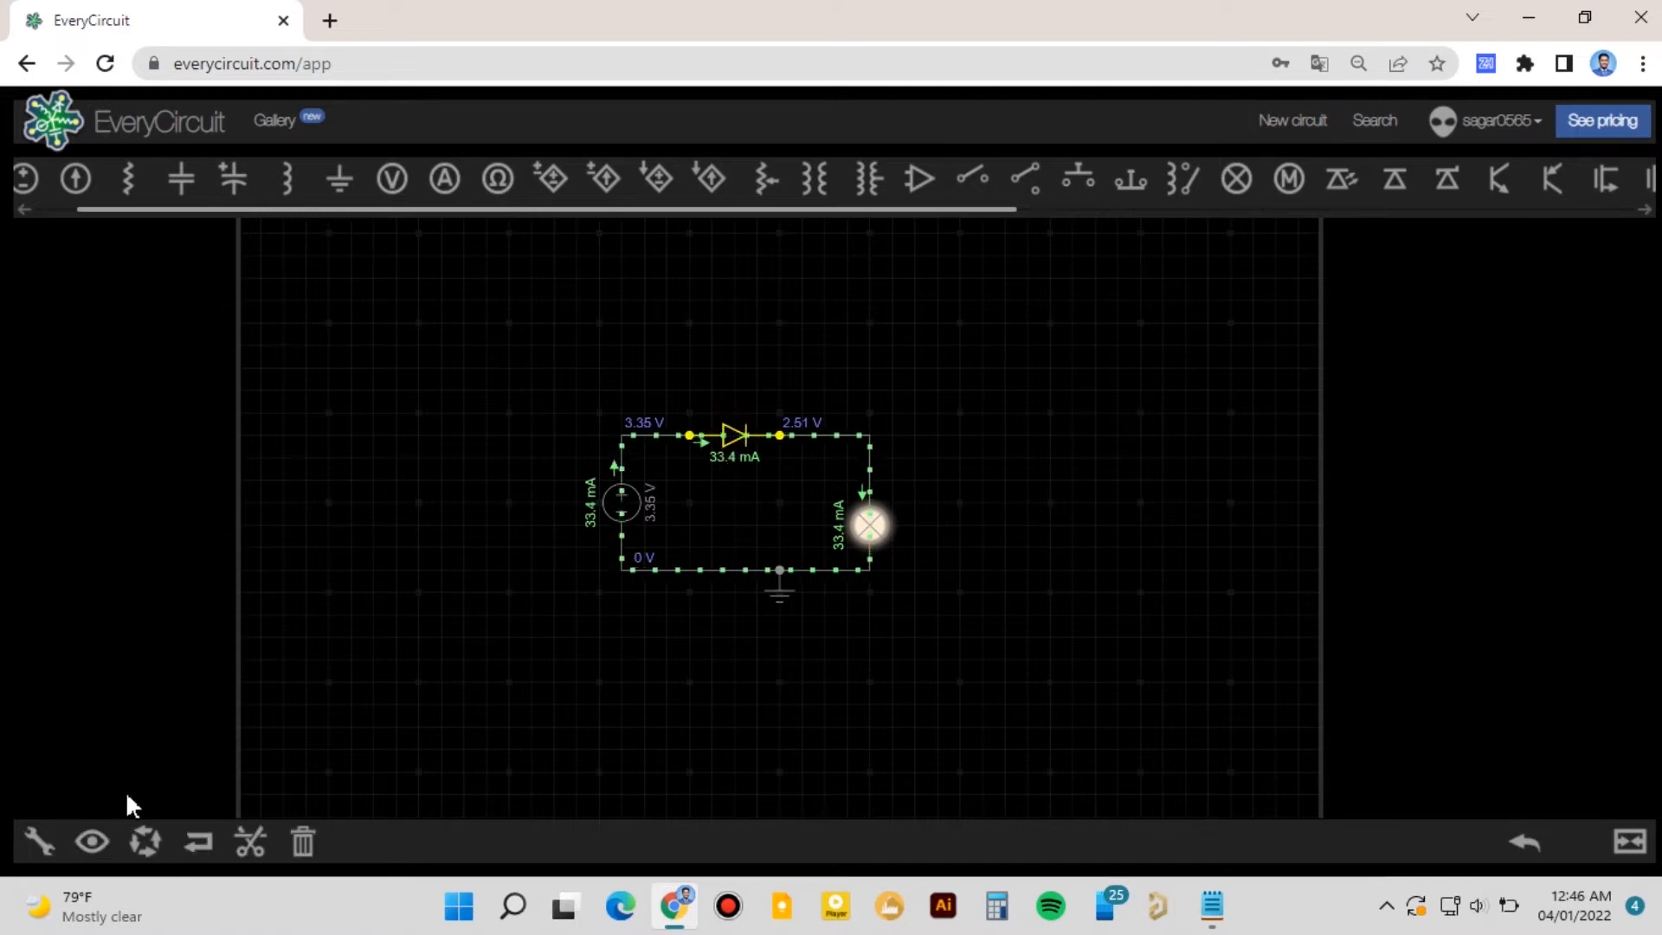
click(198, 829)
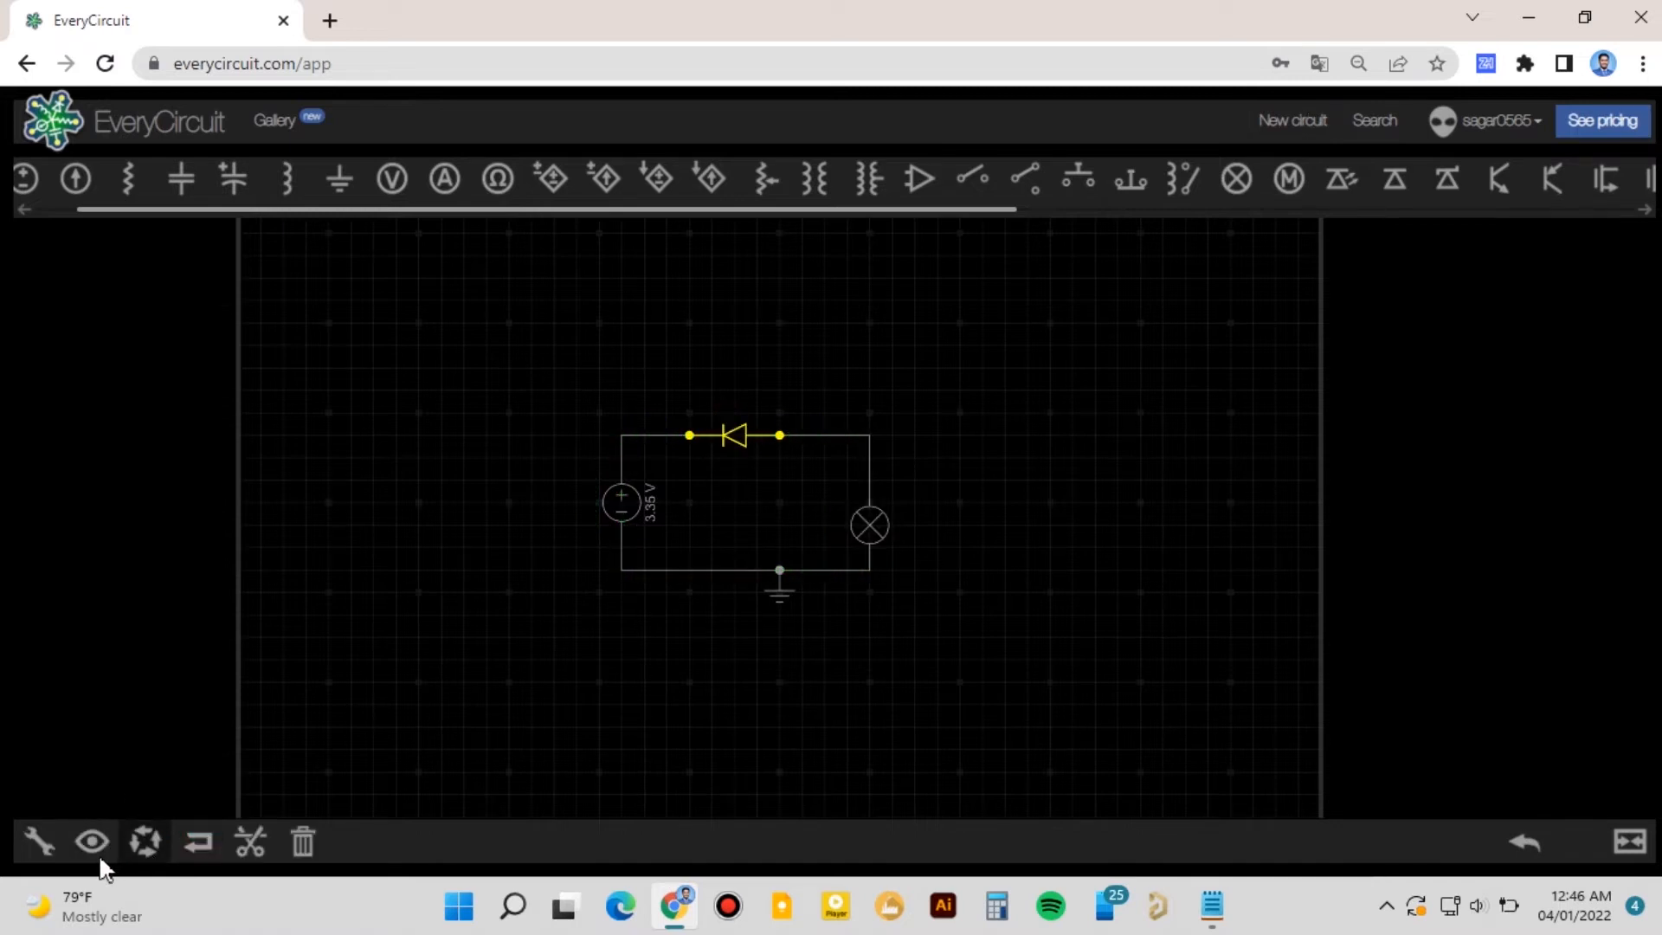
click(471, 572)
click(38, 840)
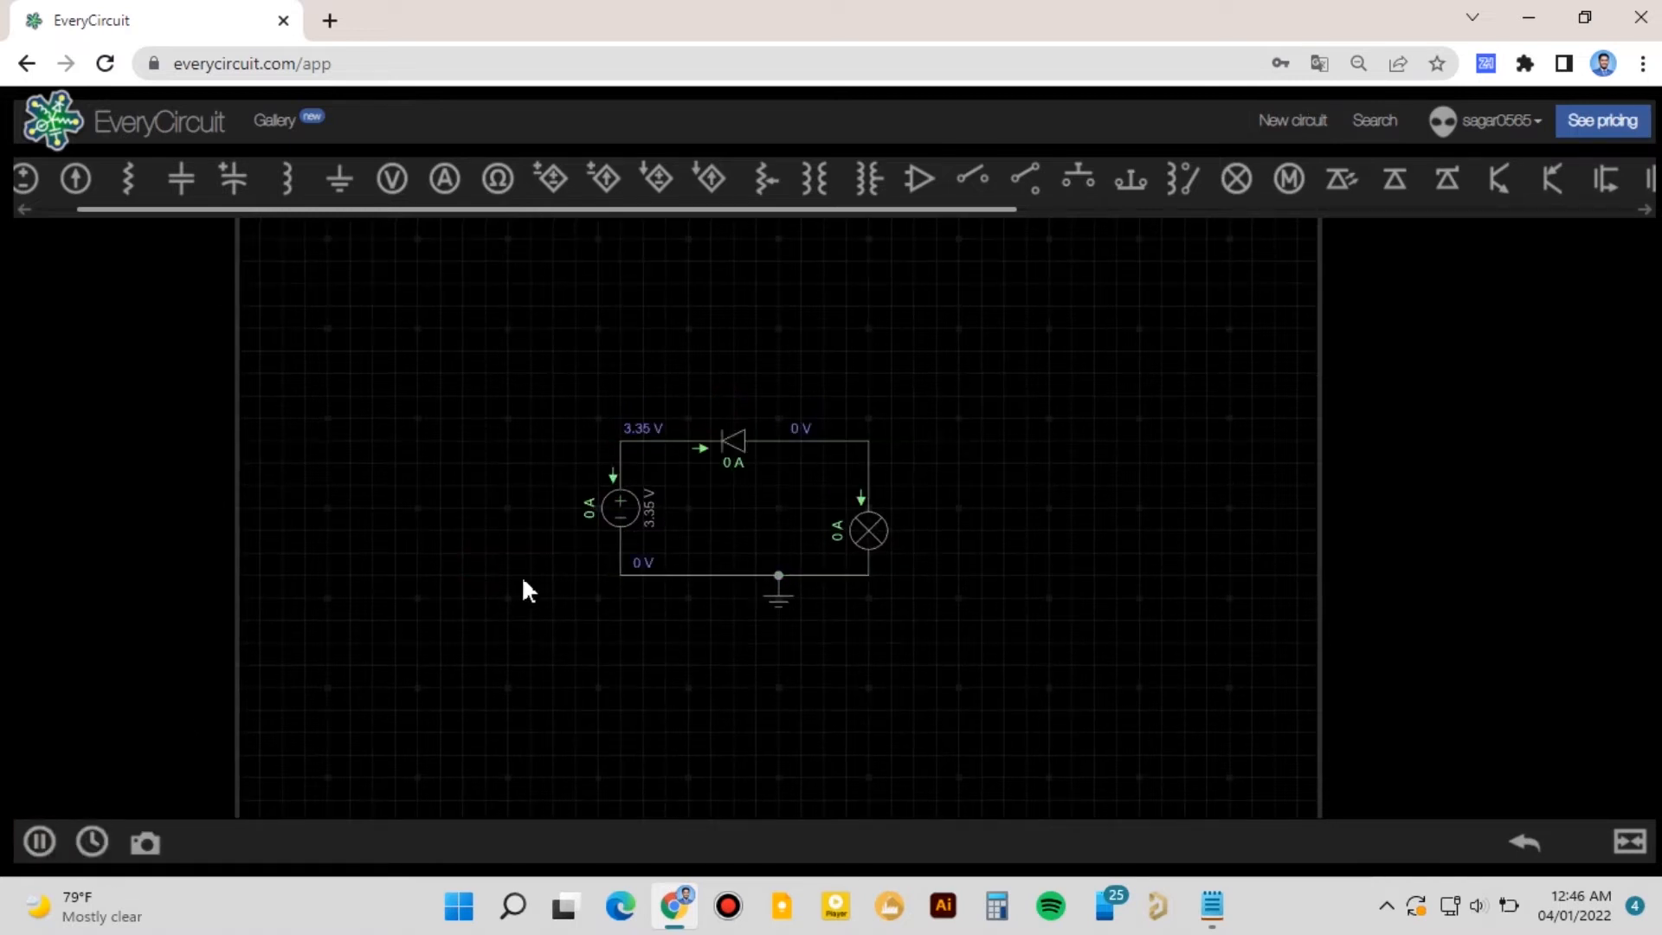
- Flip the diode back to its forward direction and rerun the simulation
click(741, 451)
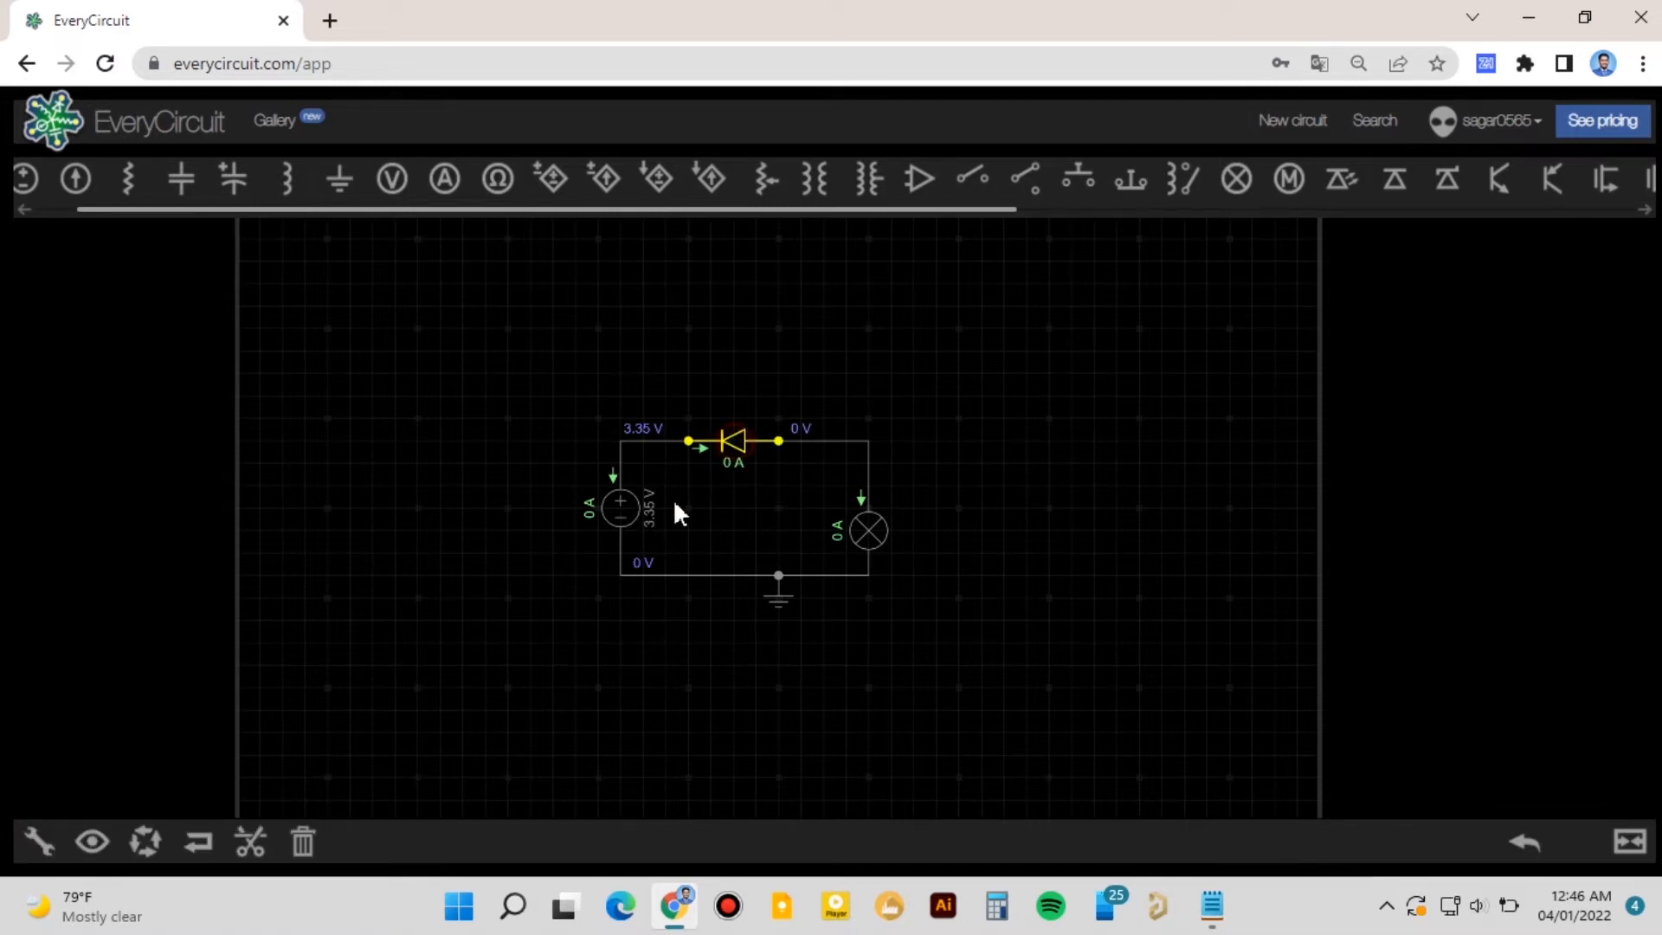
click(190, 843)
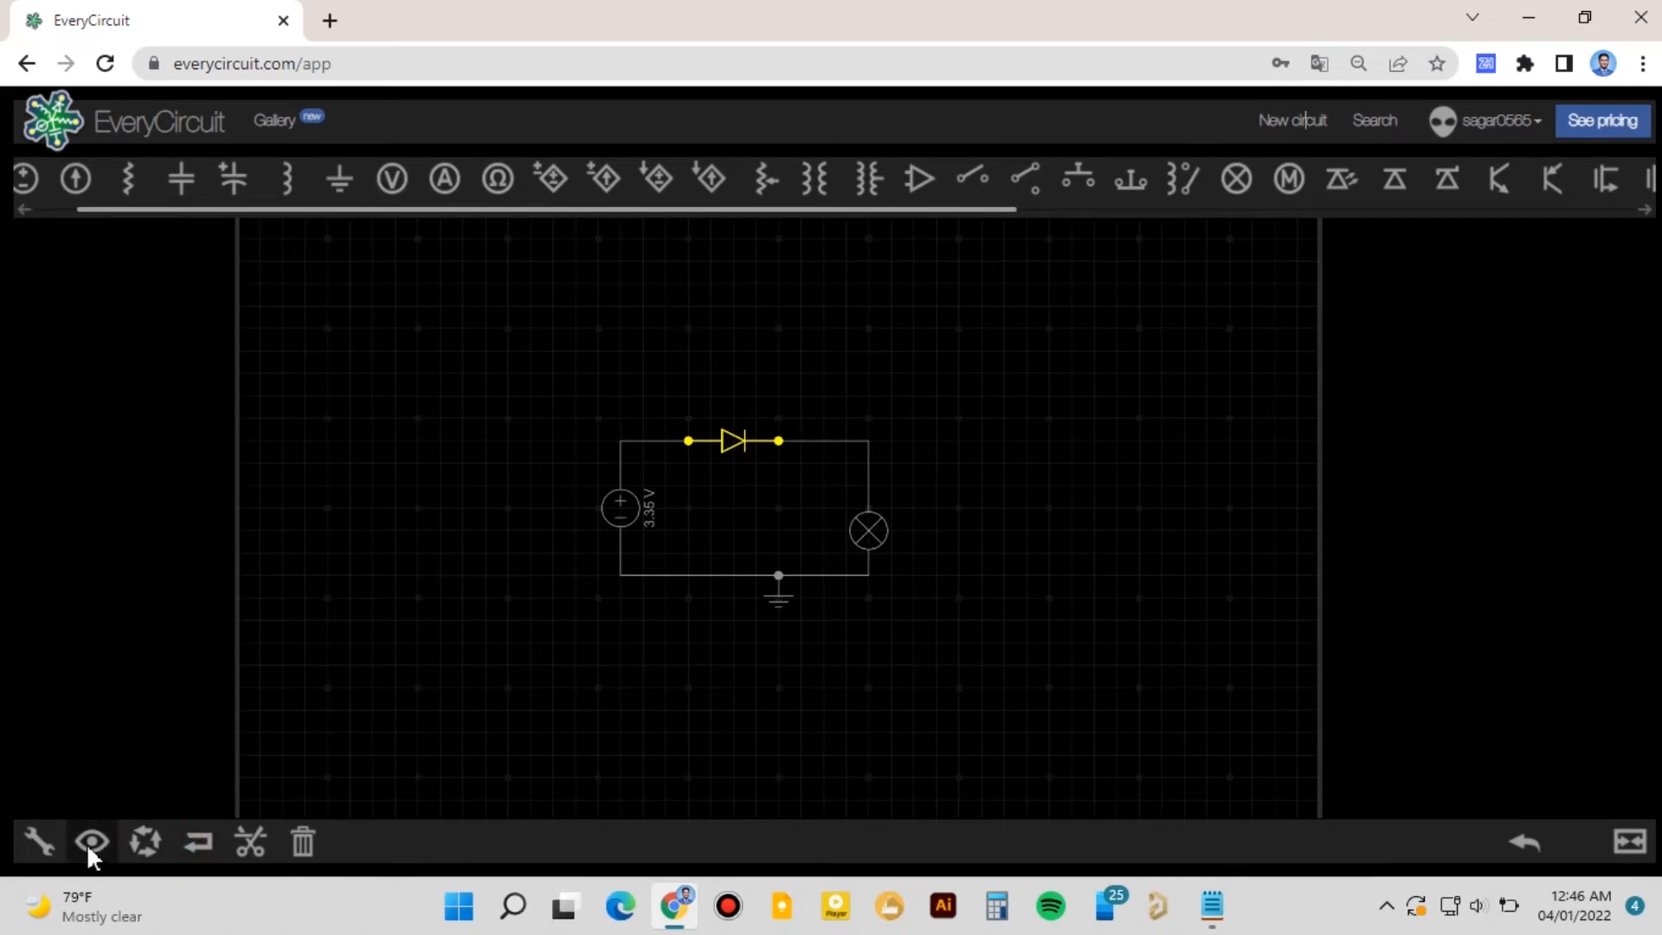
click(371, 691)
click(48, 844)
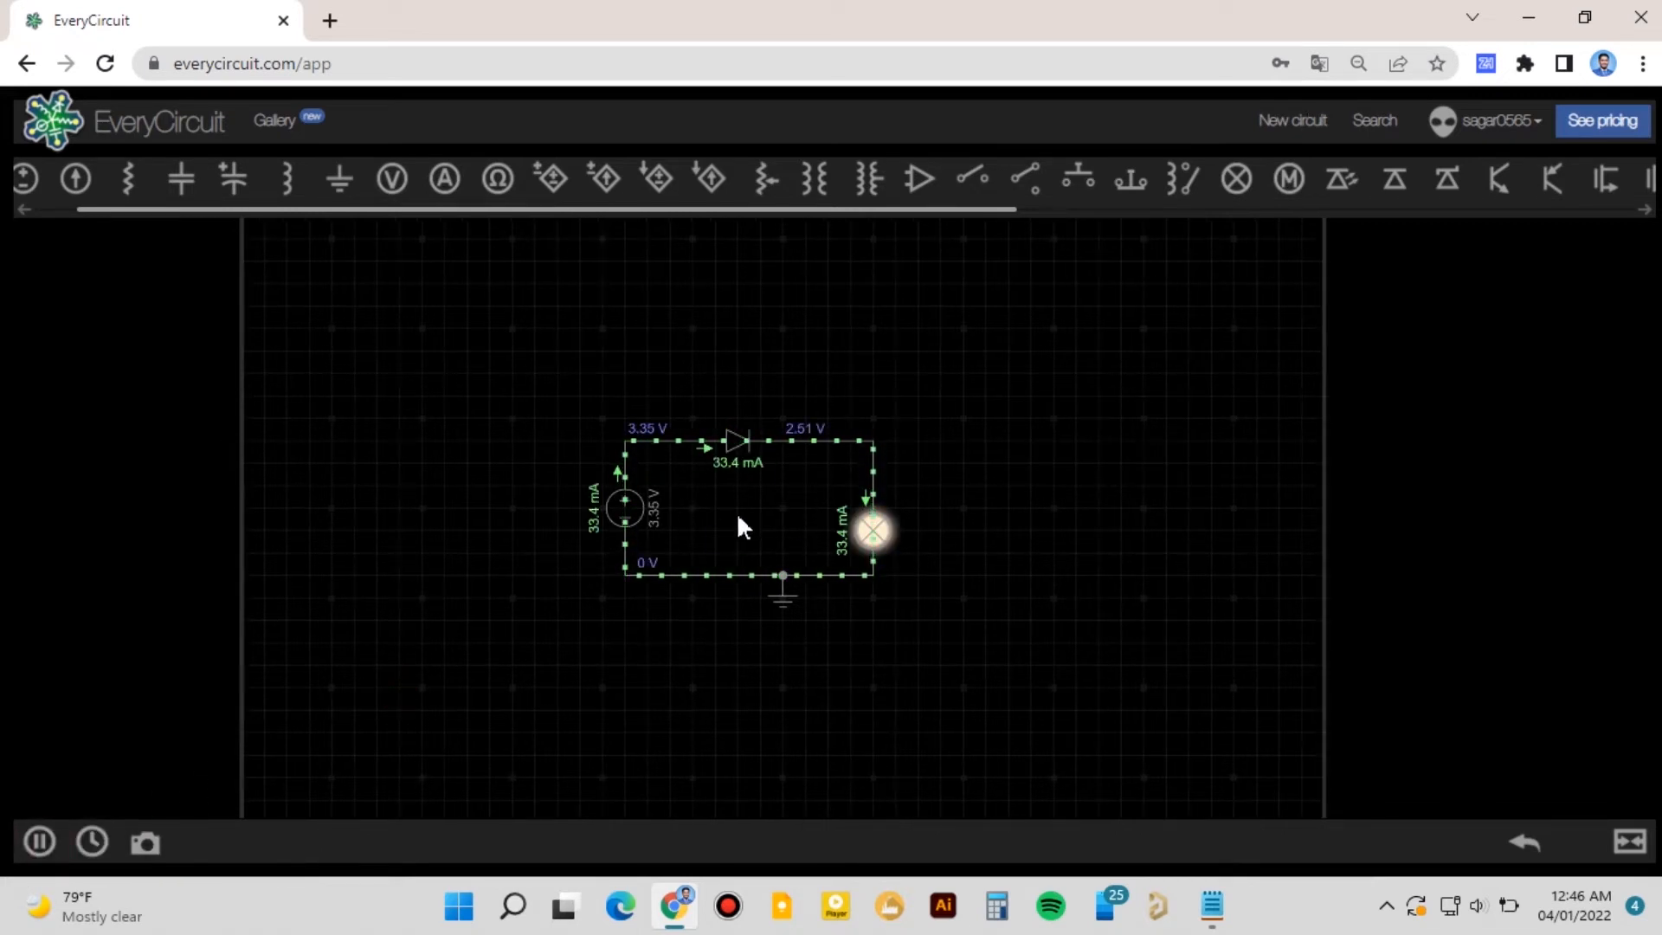
- Plot the voltages at the source's positive node and at the diode's output node on the graph
click(623, 547)
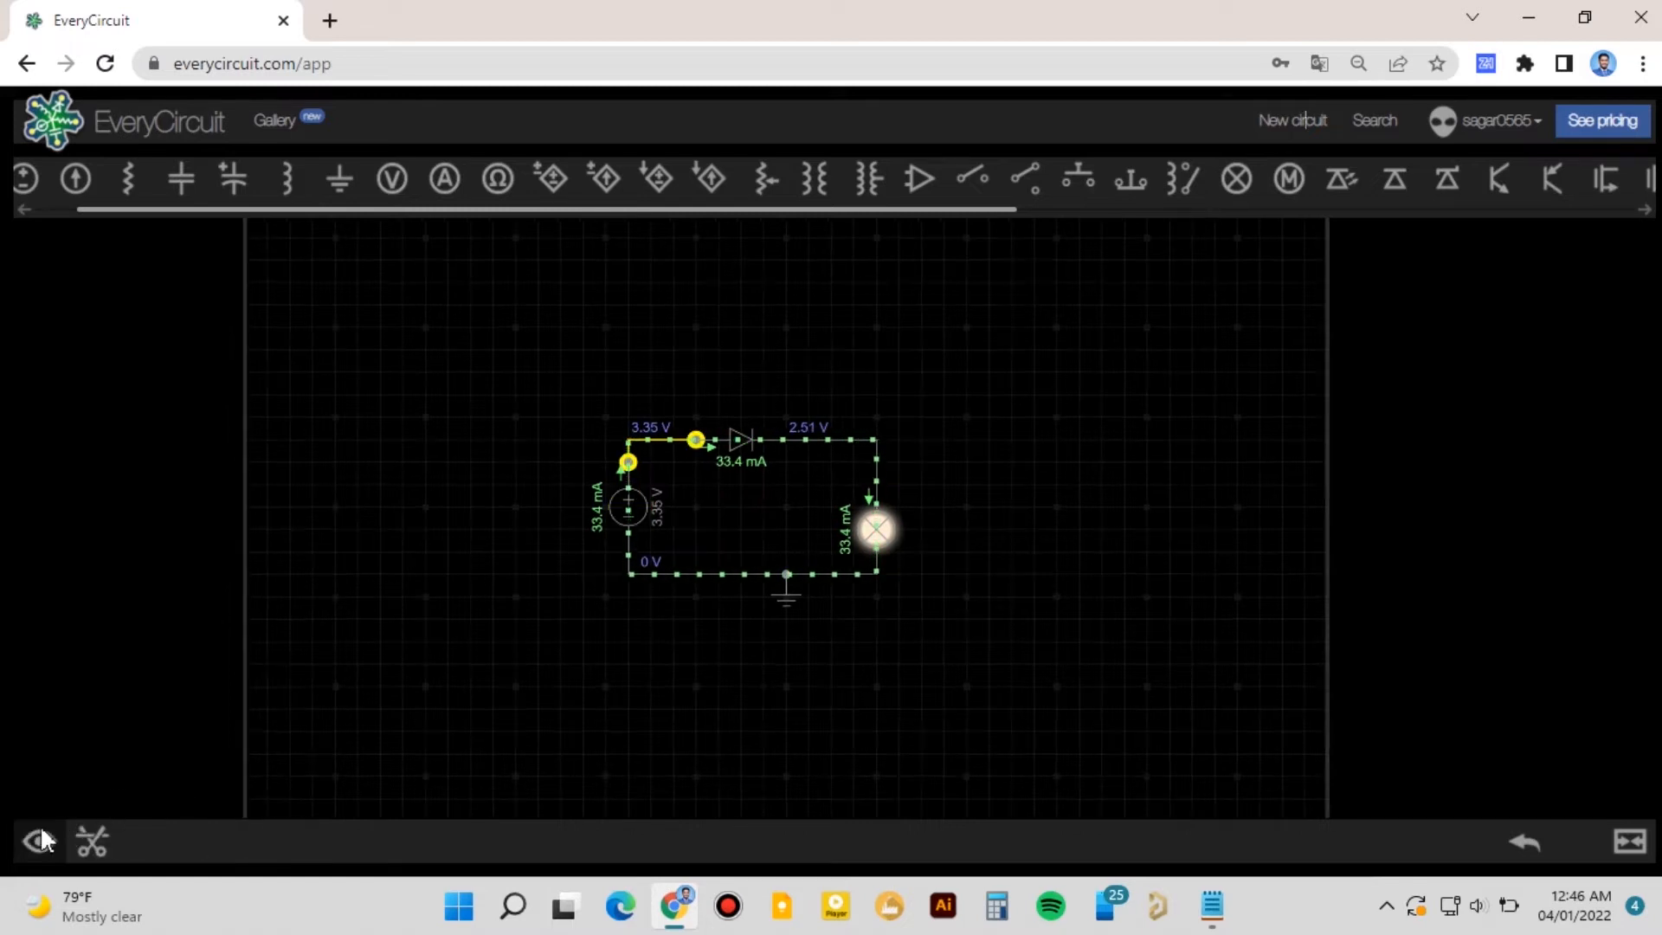
click(39, 840)
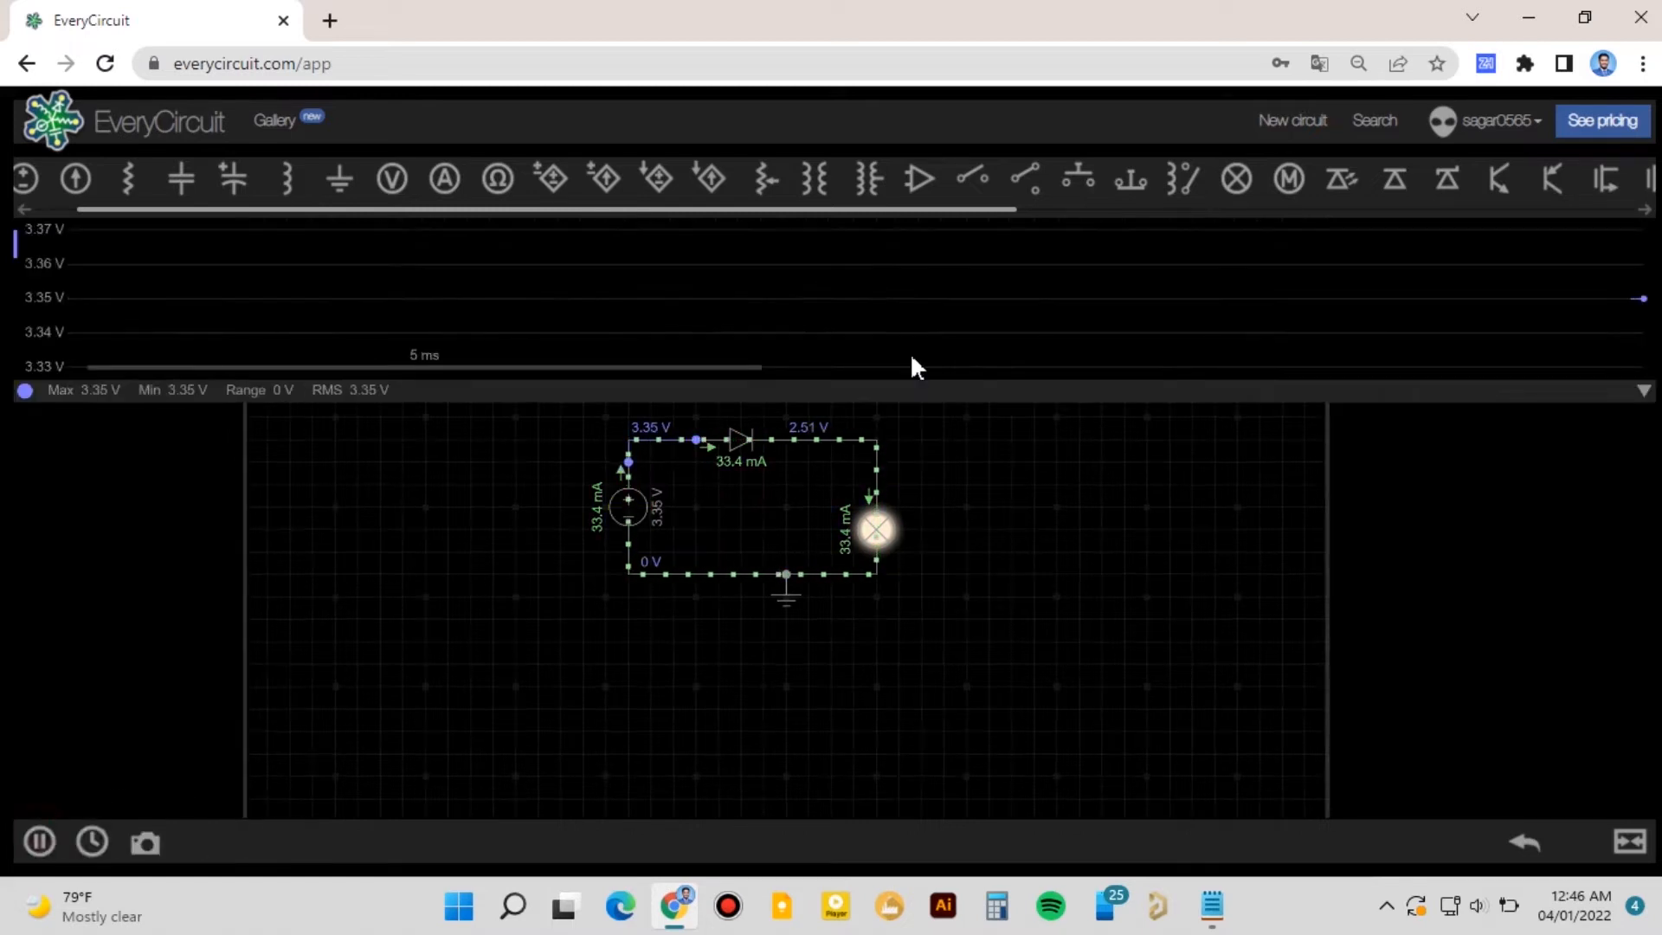
click(872, 457)
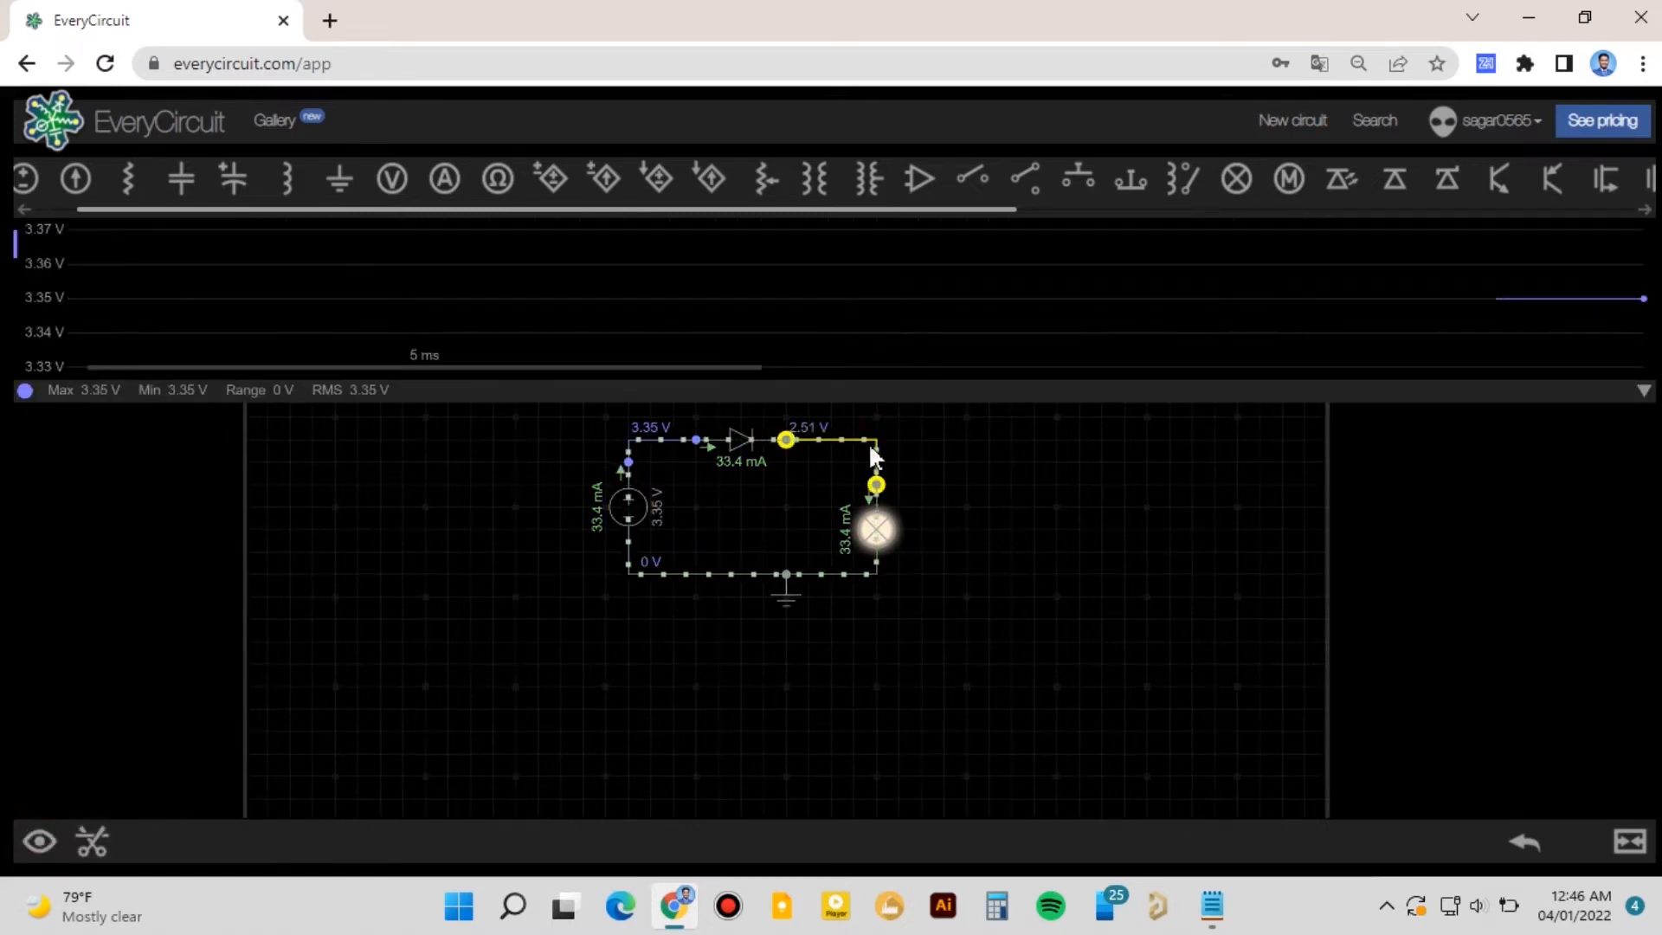
click(35, 840)
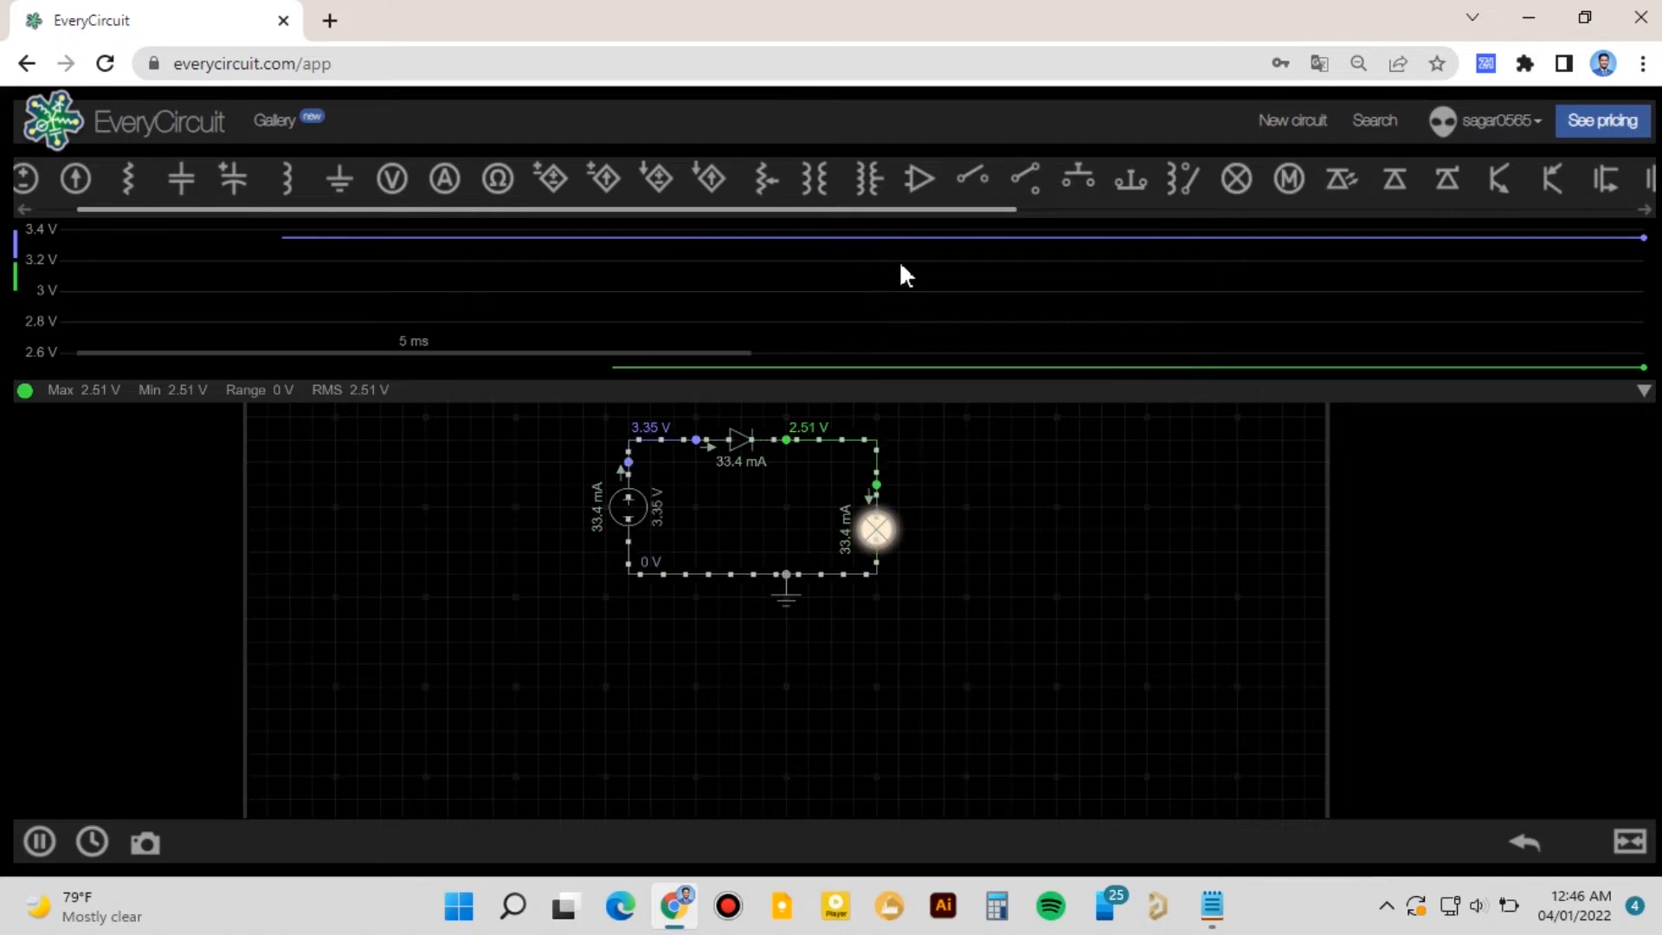
- Change the voltage source into a sine wave source
drag(552, 567, 455, 632)
click(533, 574)
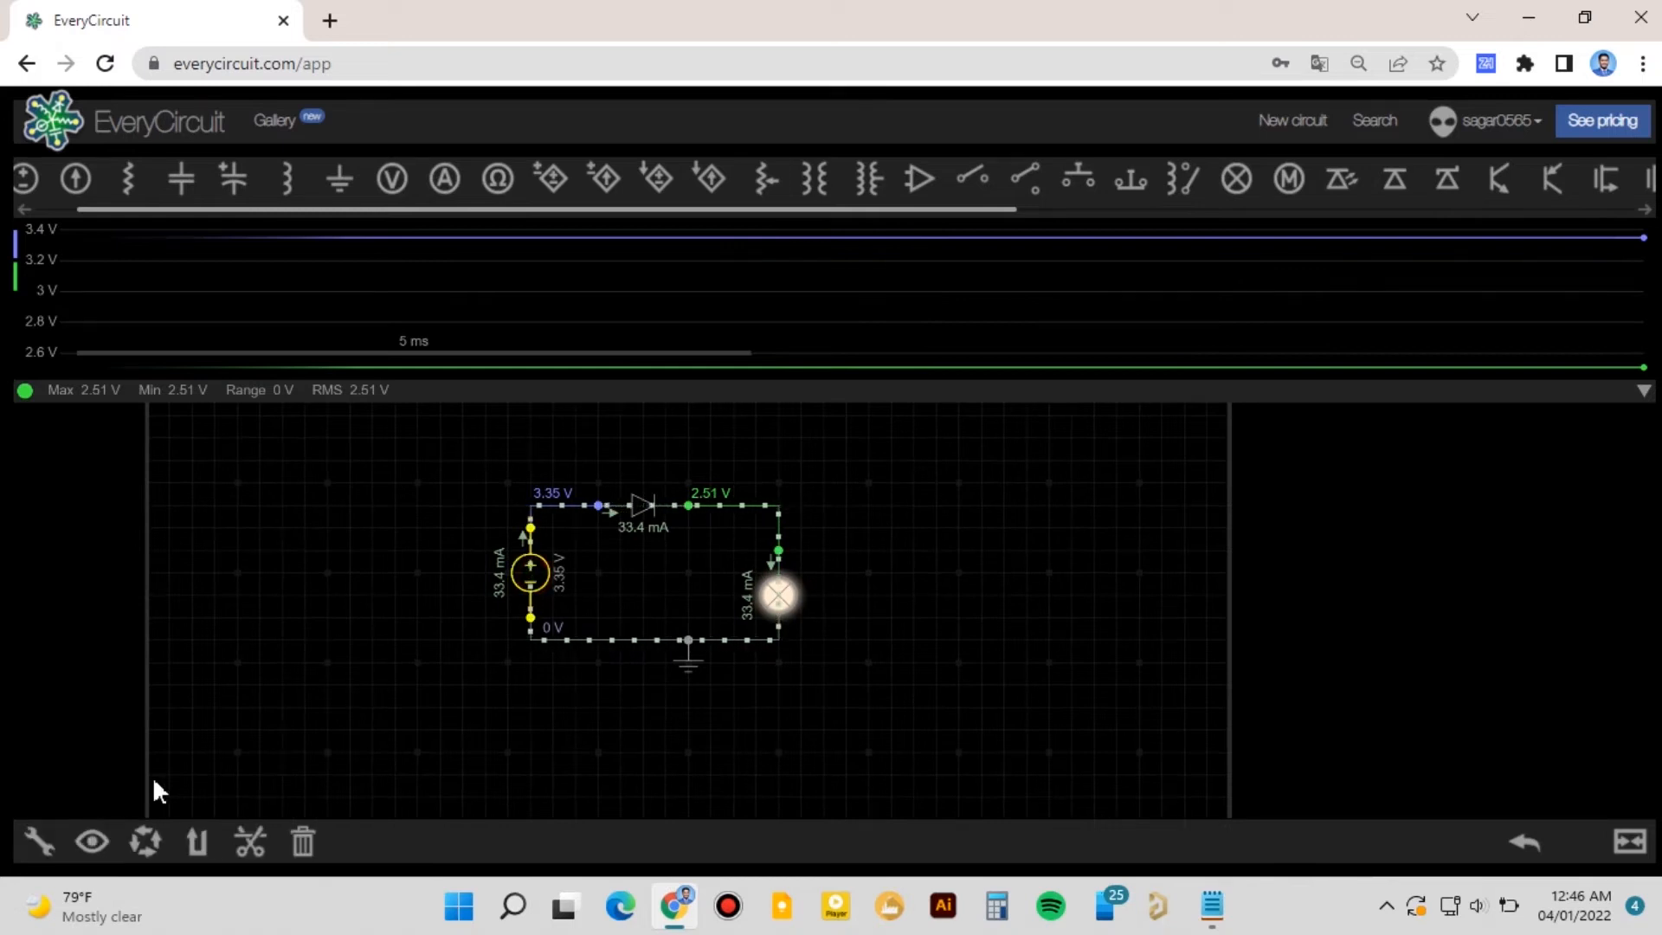
click(39, 828)
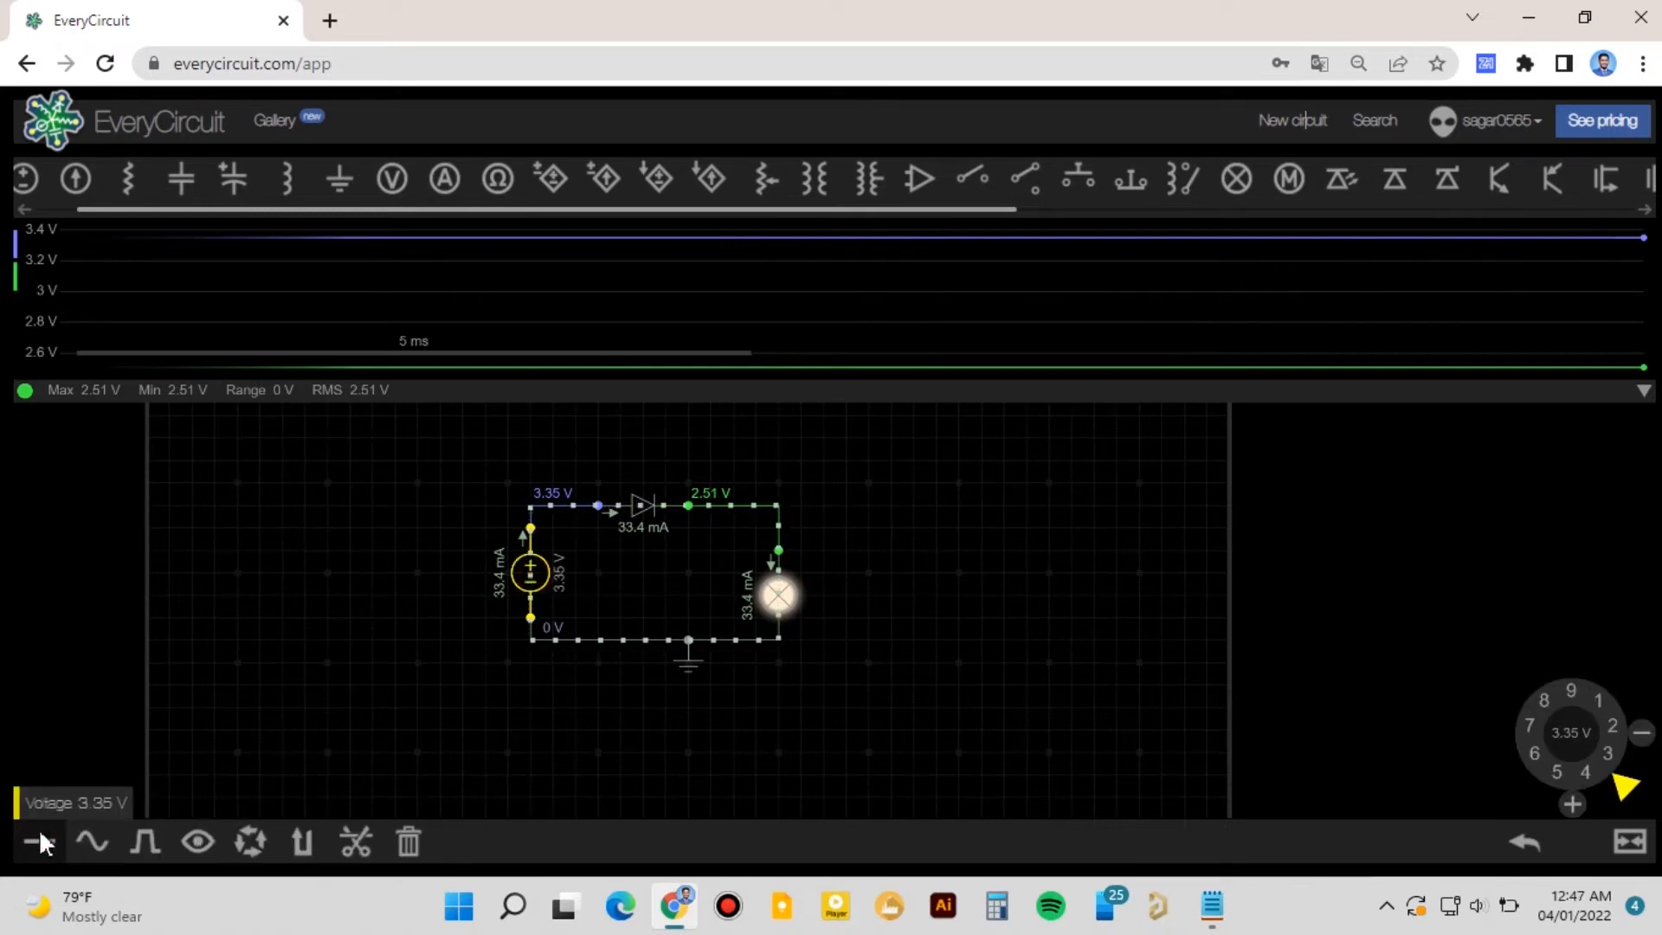
click(81, 834)
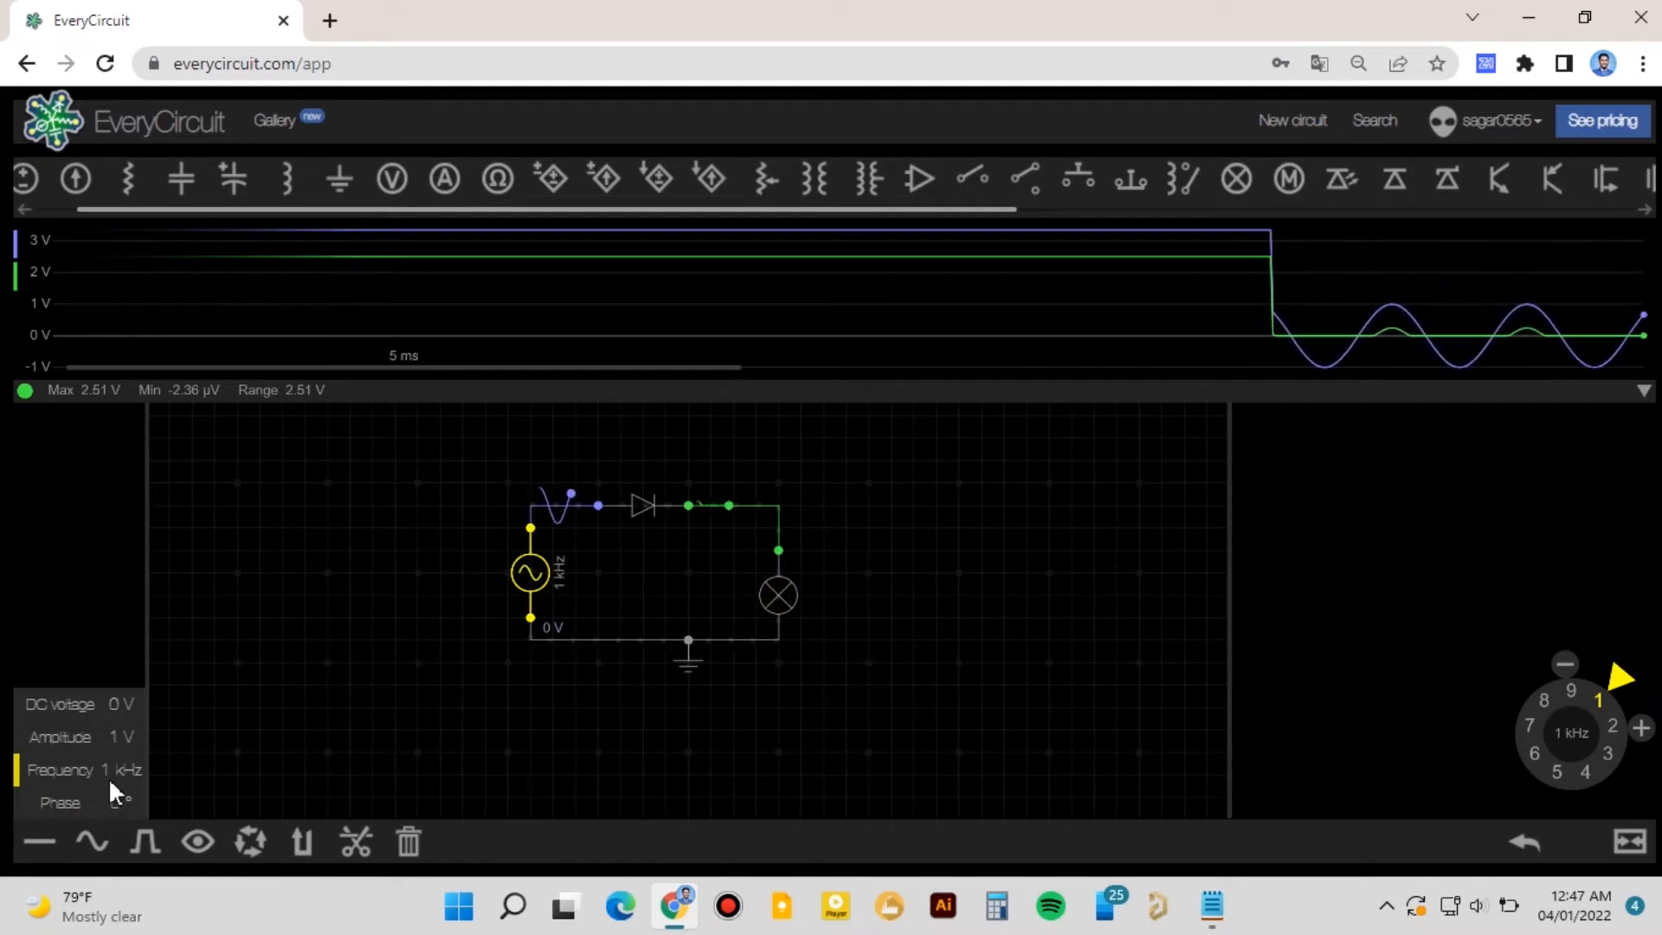
- Set the sine source's amplitude to 3.31 V and adjust its frequency
click(79, 740)
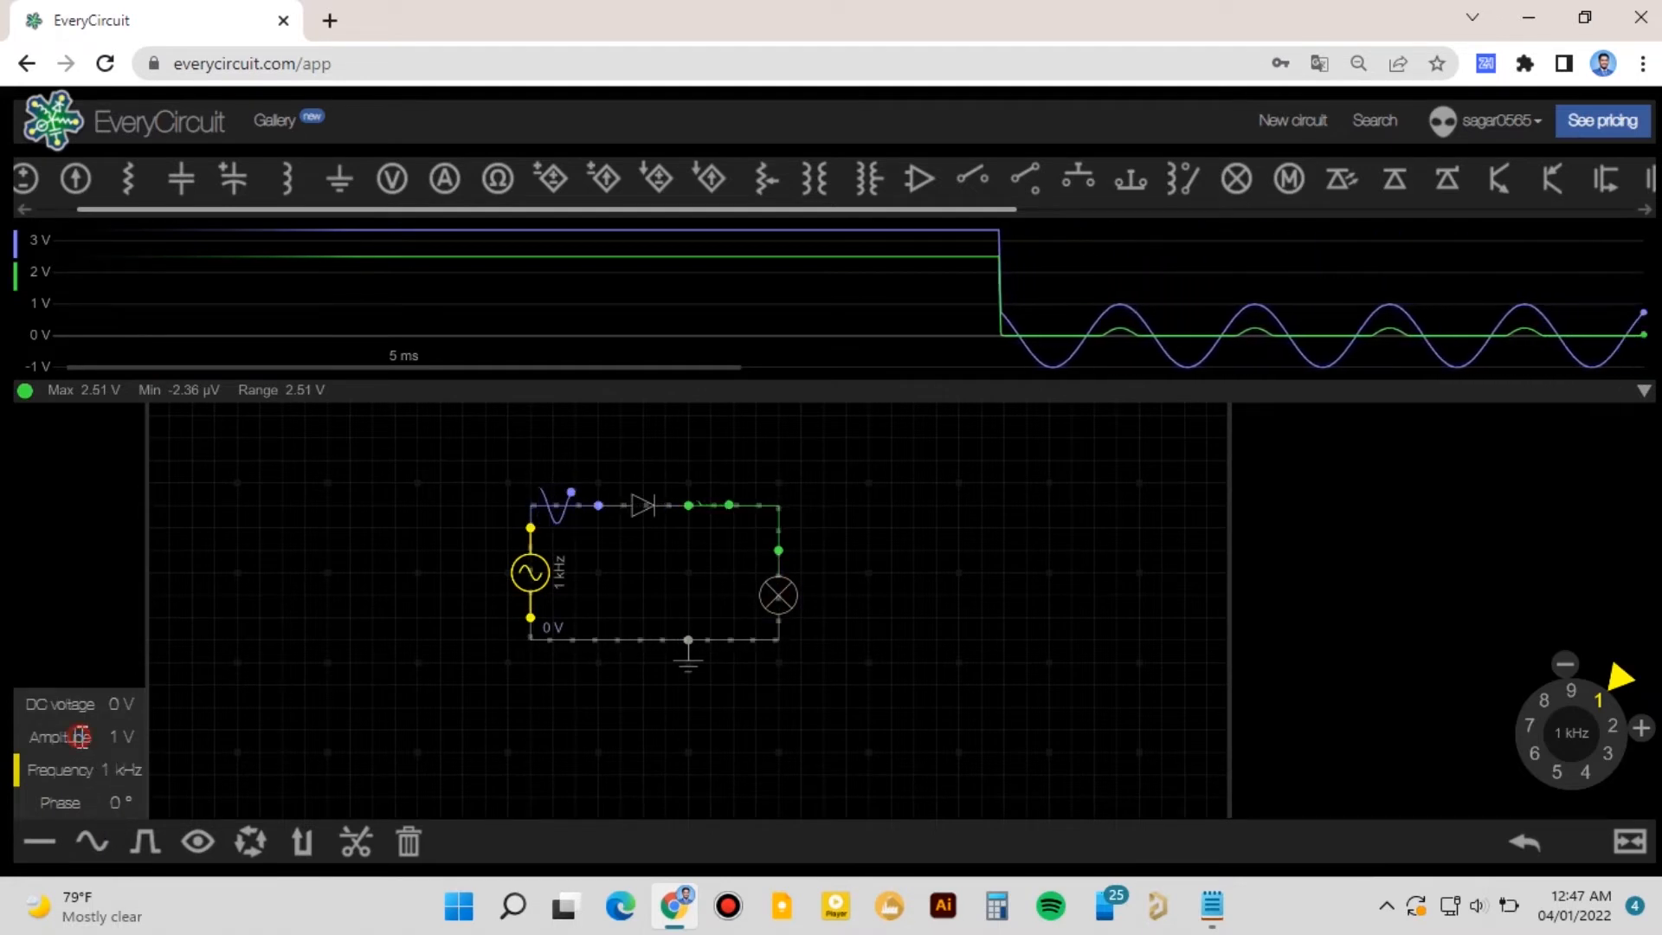
click(1605, 753)
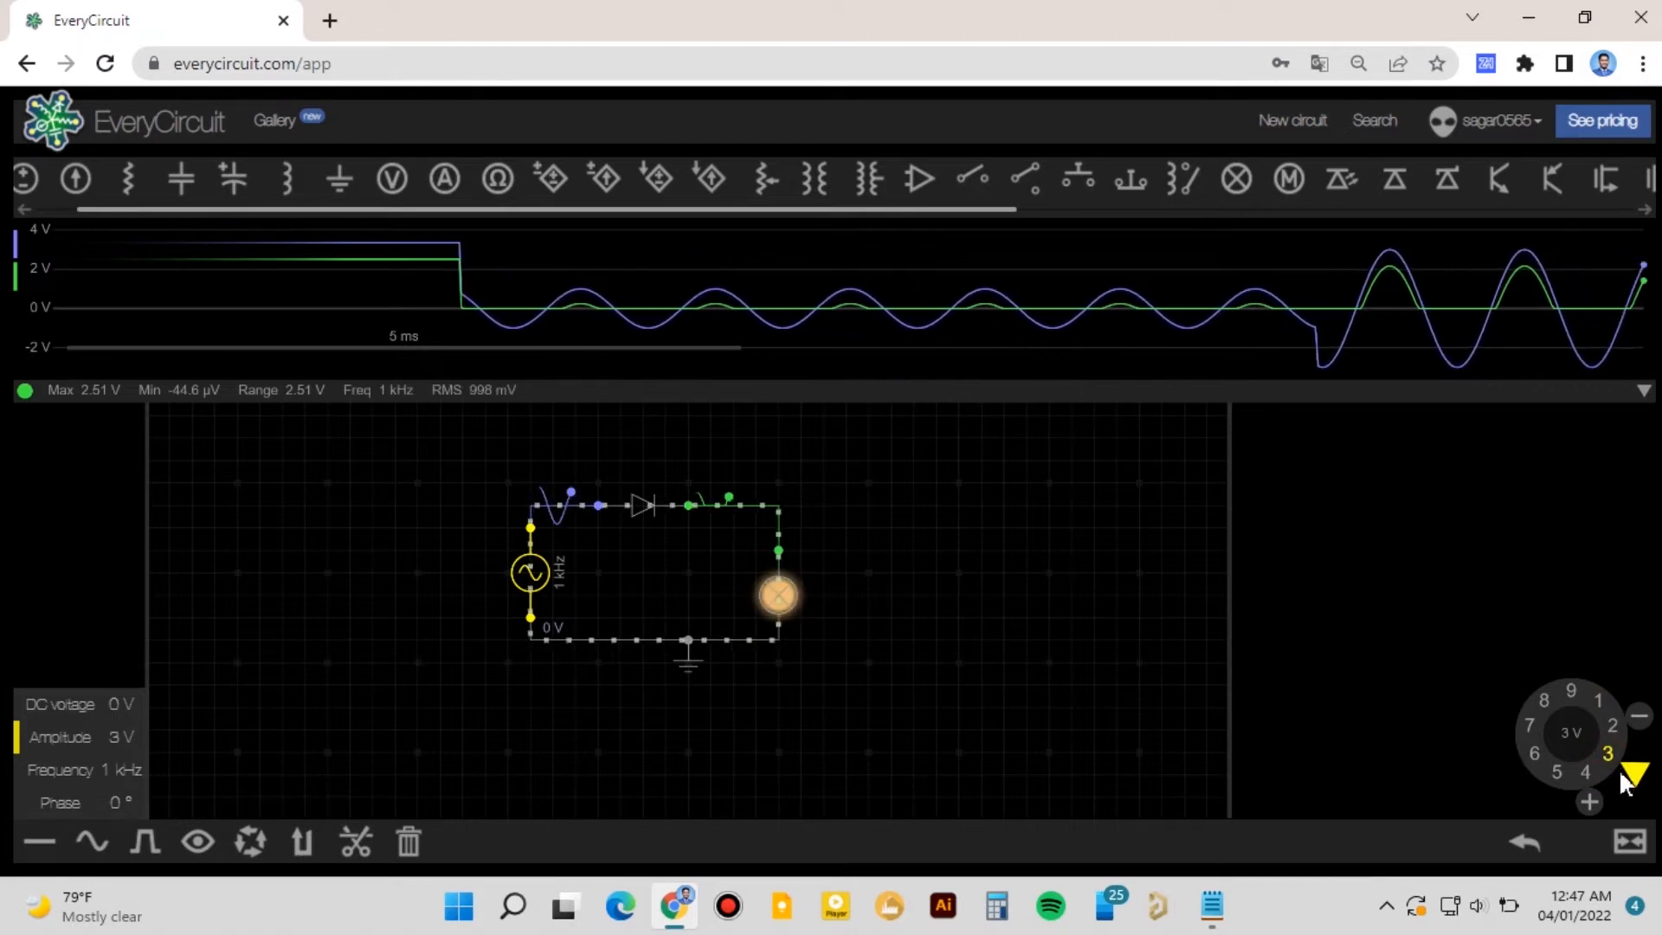
drag(1623, 783, 1627, 792)
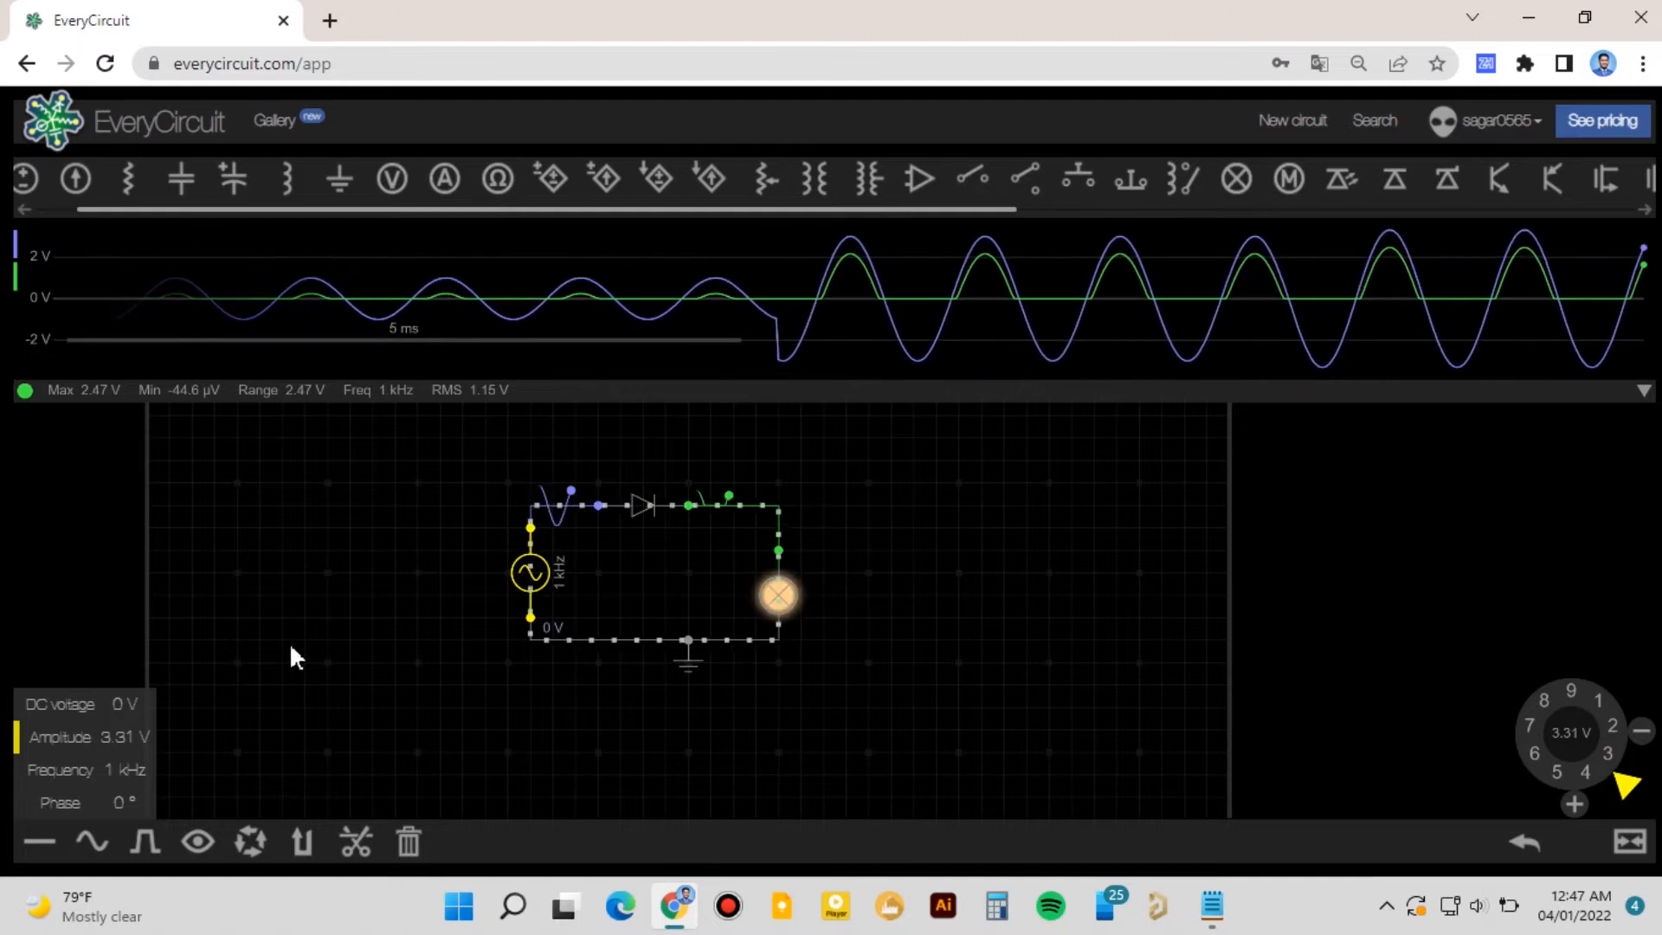
click(73, 760)
drag(1459, 684, 1559, 771)
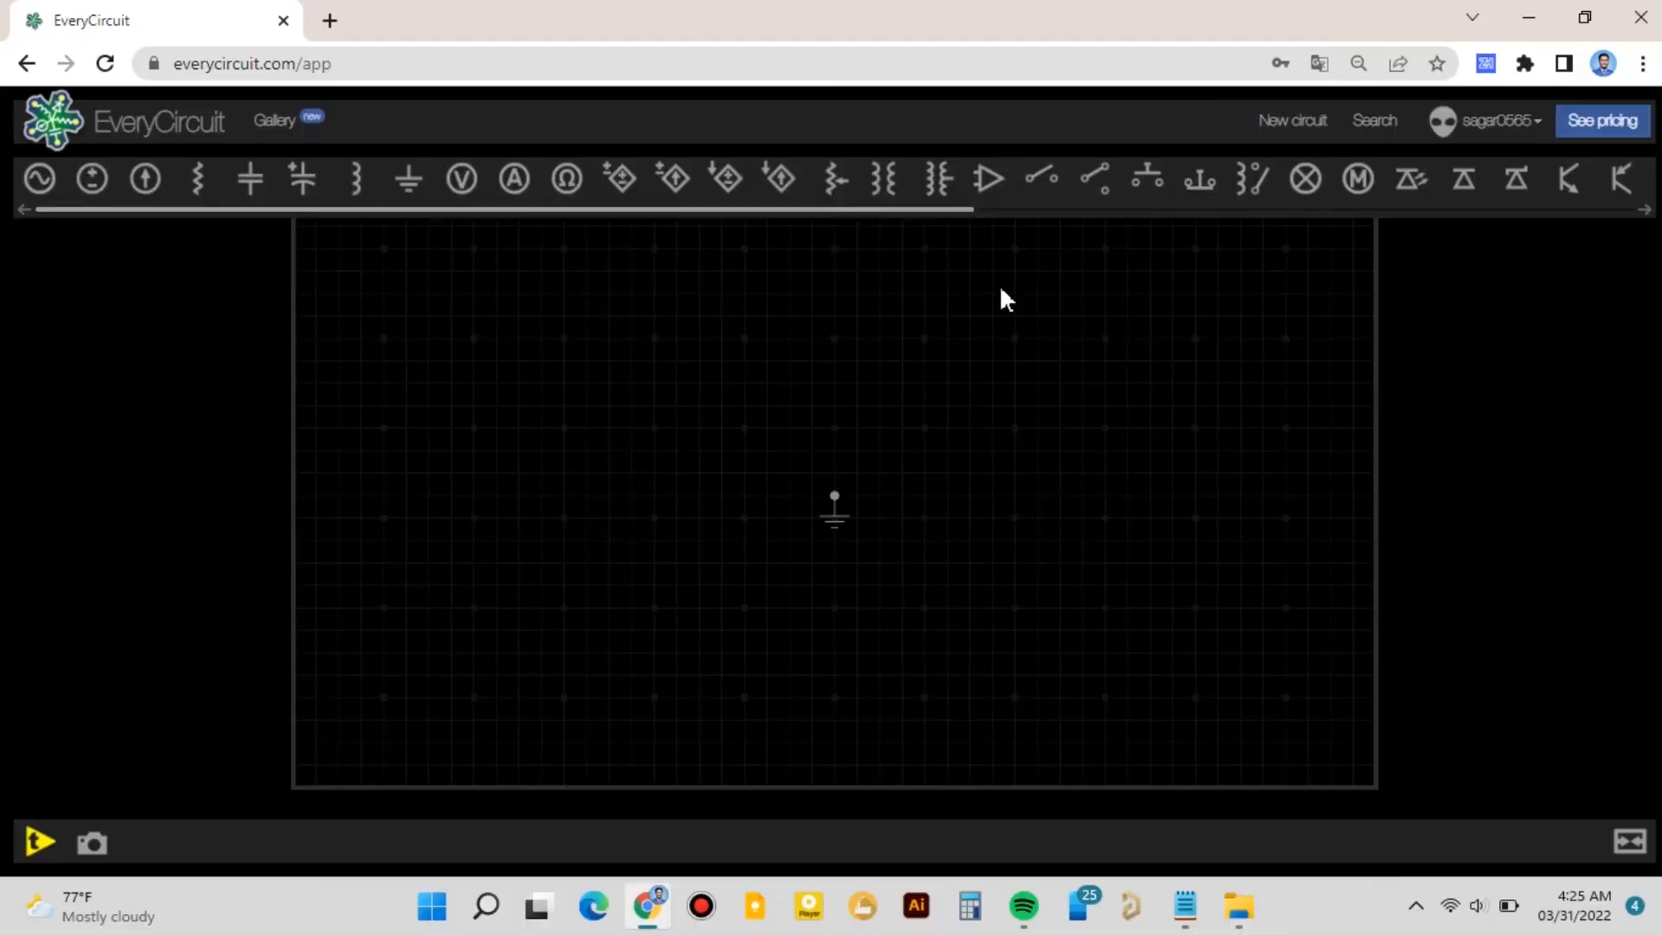
drag(1095, 343, 1012, 372)
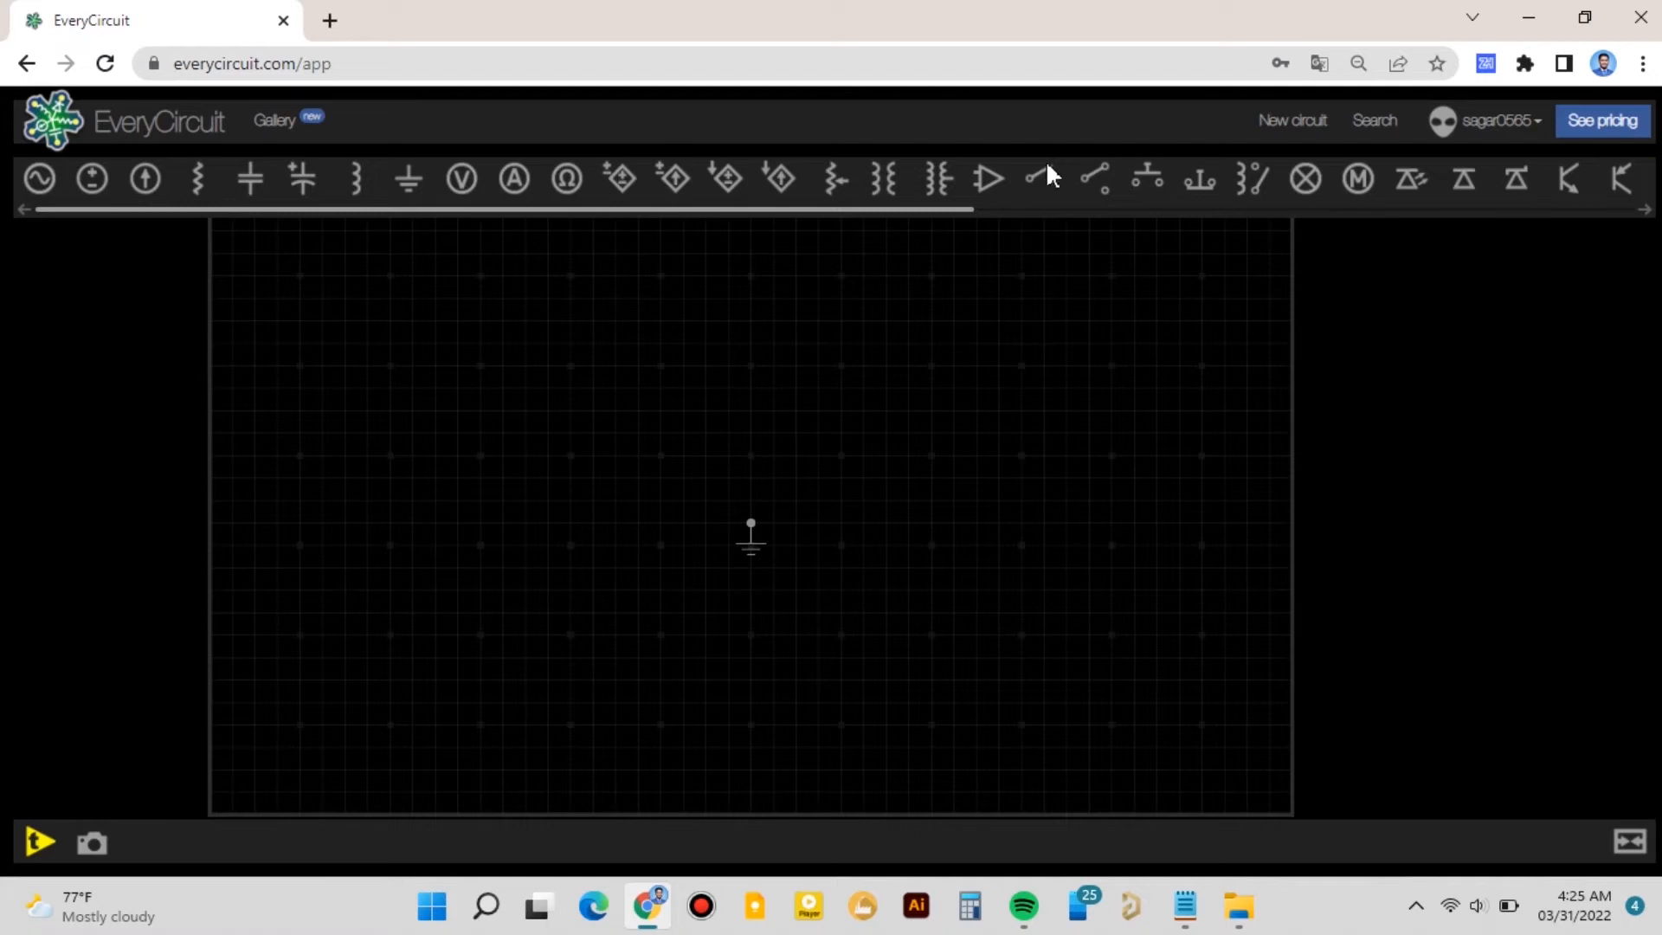
- In a new circuit, add a relay and place the ground just below it
click(1250, 180)
drag(443, 387, 695, 394)
drag(707, 563, 602, 564)
drag(667, 401, 619, 442)
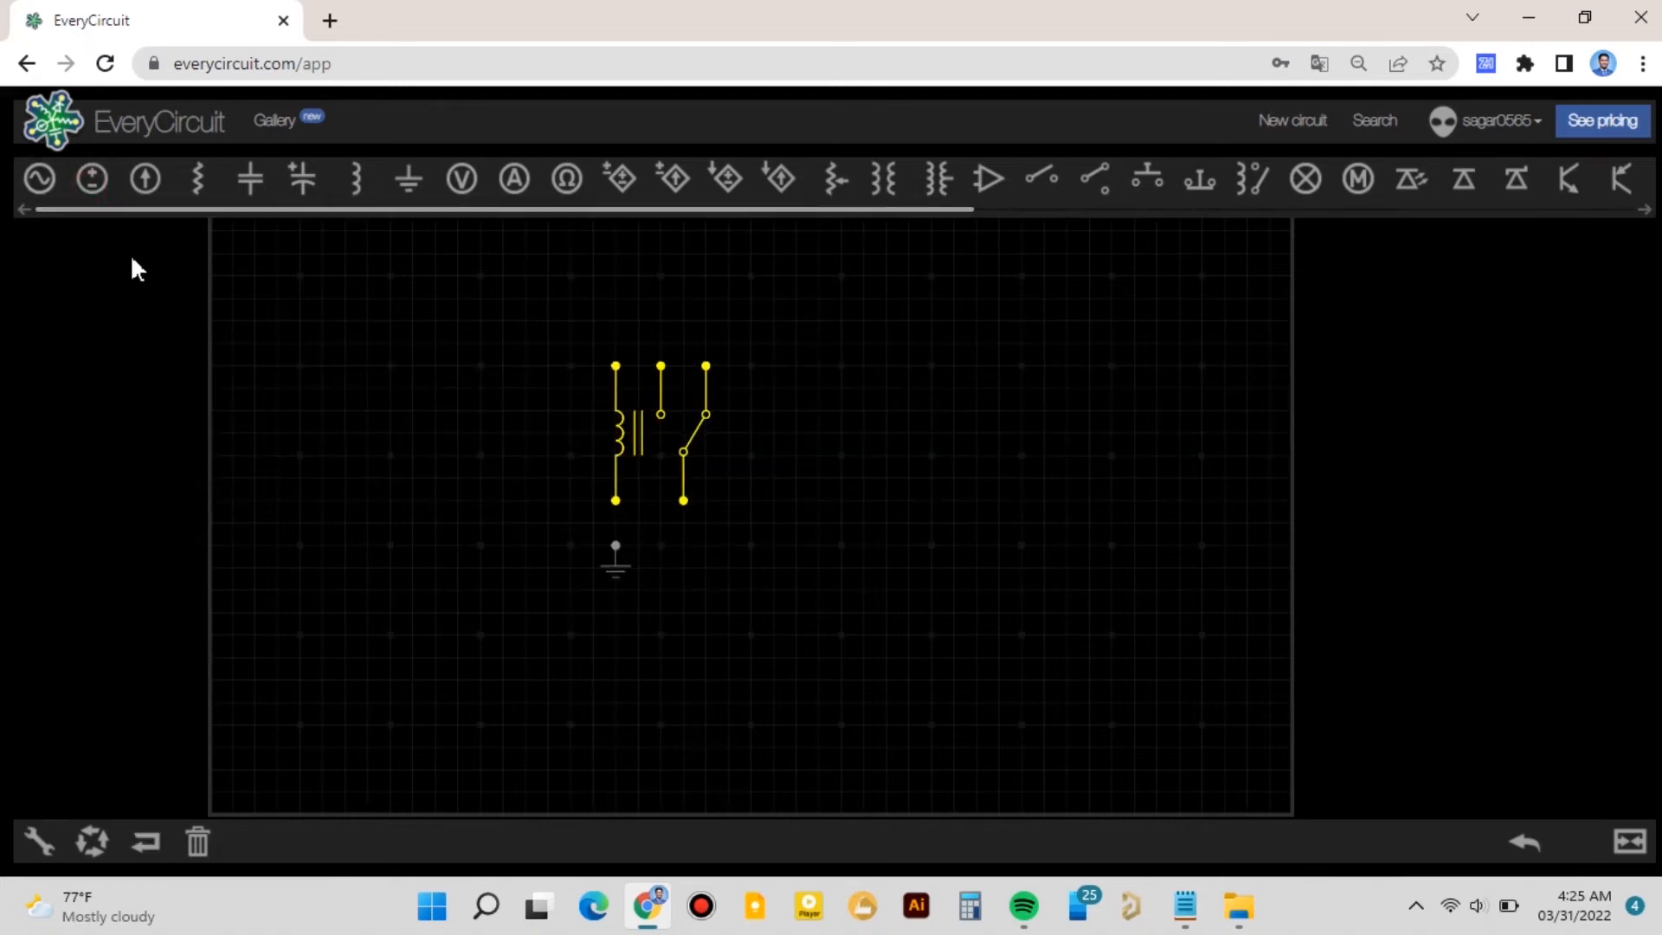
- Add a DC voltage source left of the relay and wire it across the relay coil
click(92, 178)
drag(269, 276, 481, 452)
click(481, 410)
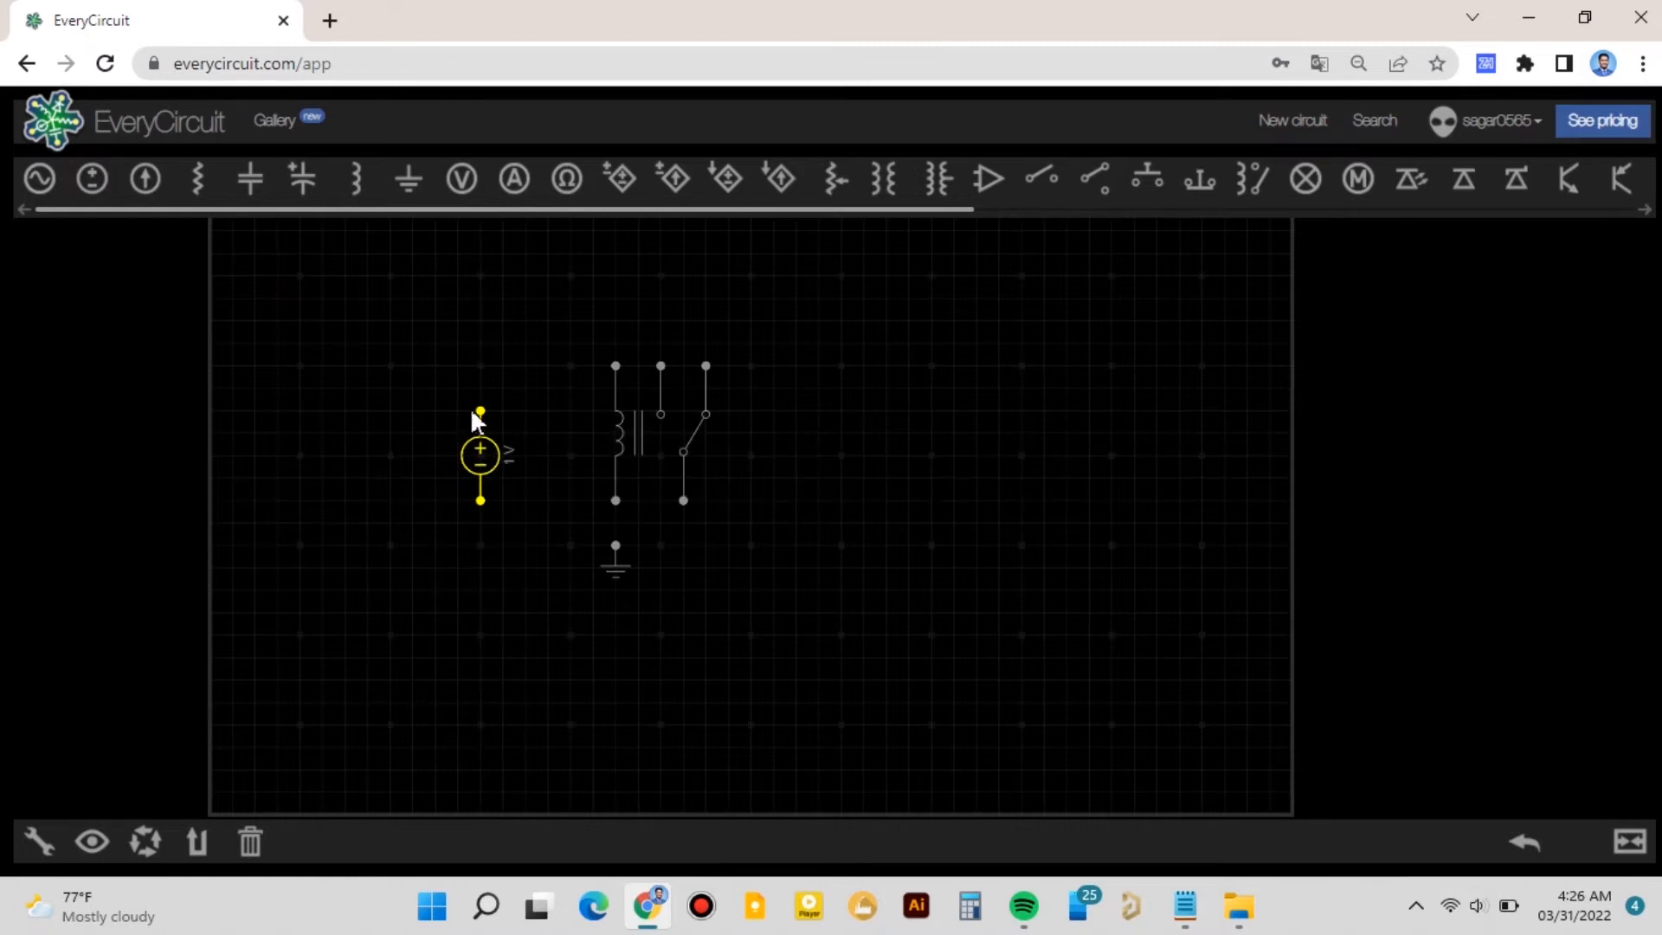
click(614, 366)
drag(482, 501, 494, 505)
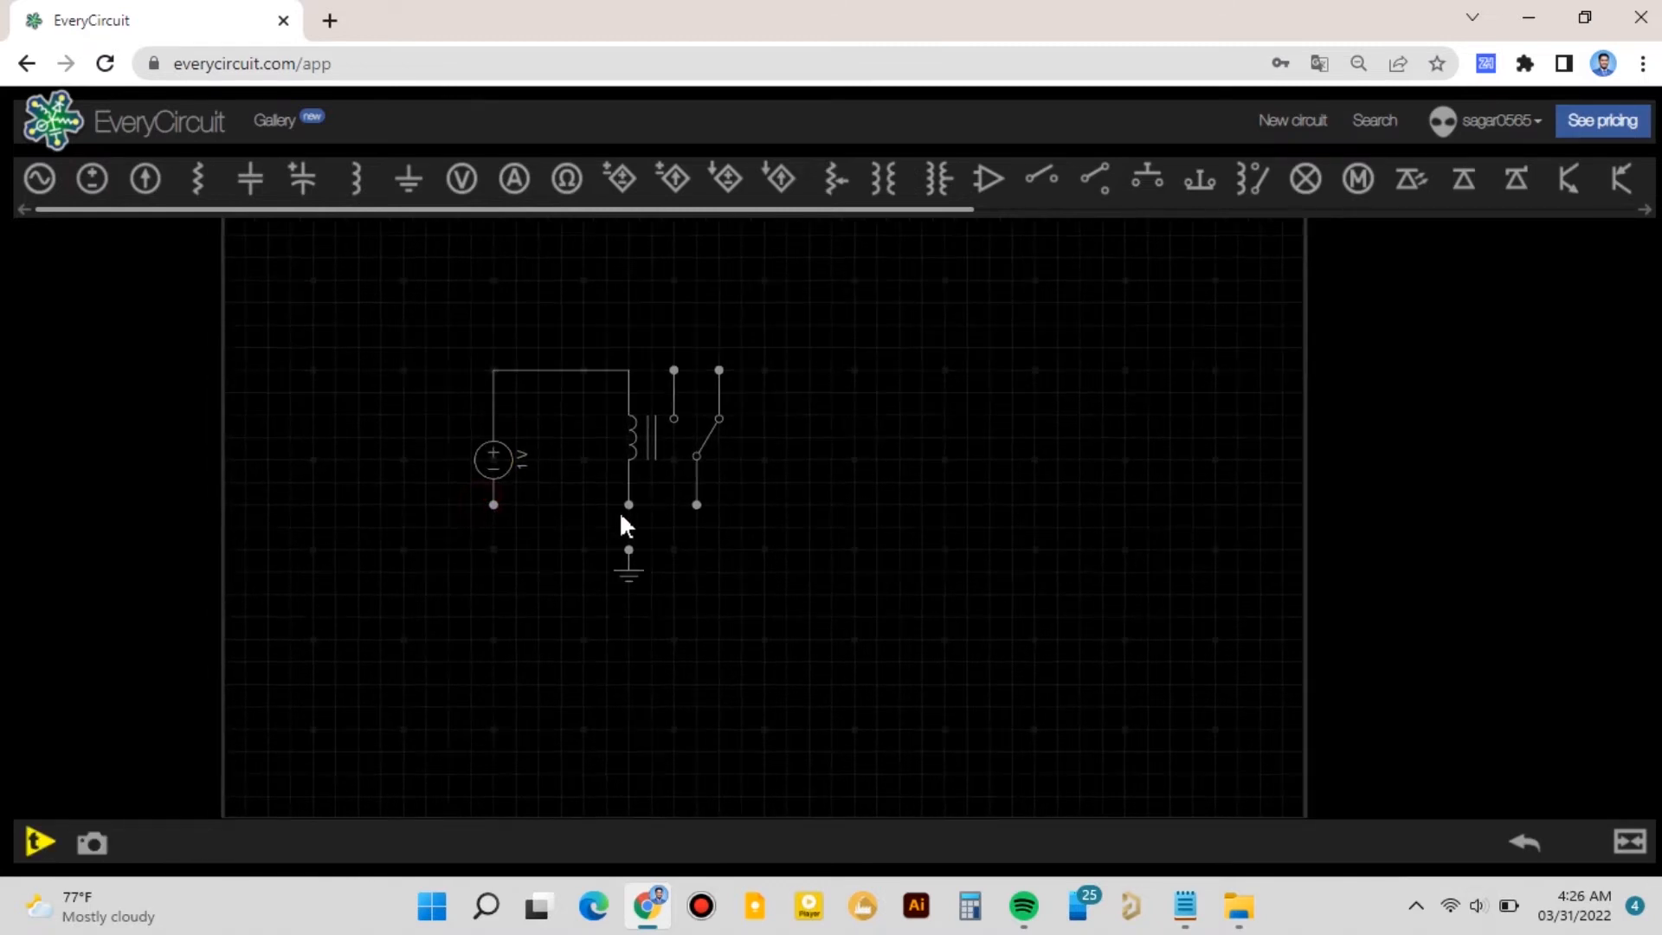
click(494, 505)
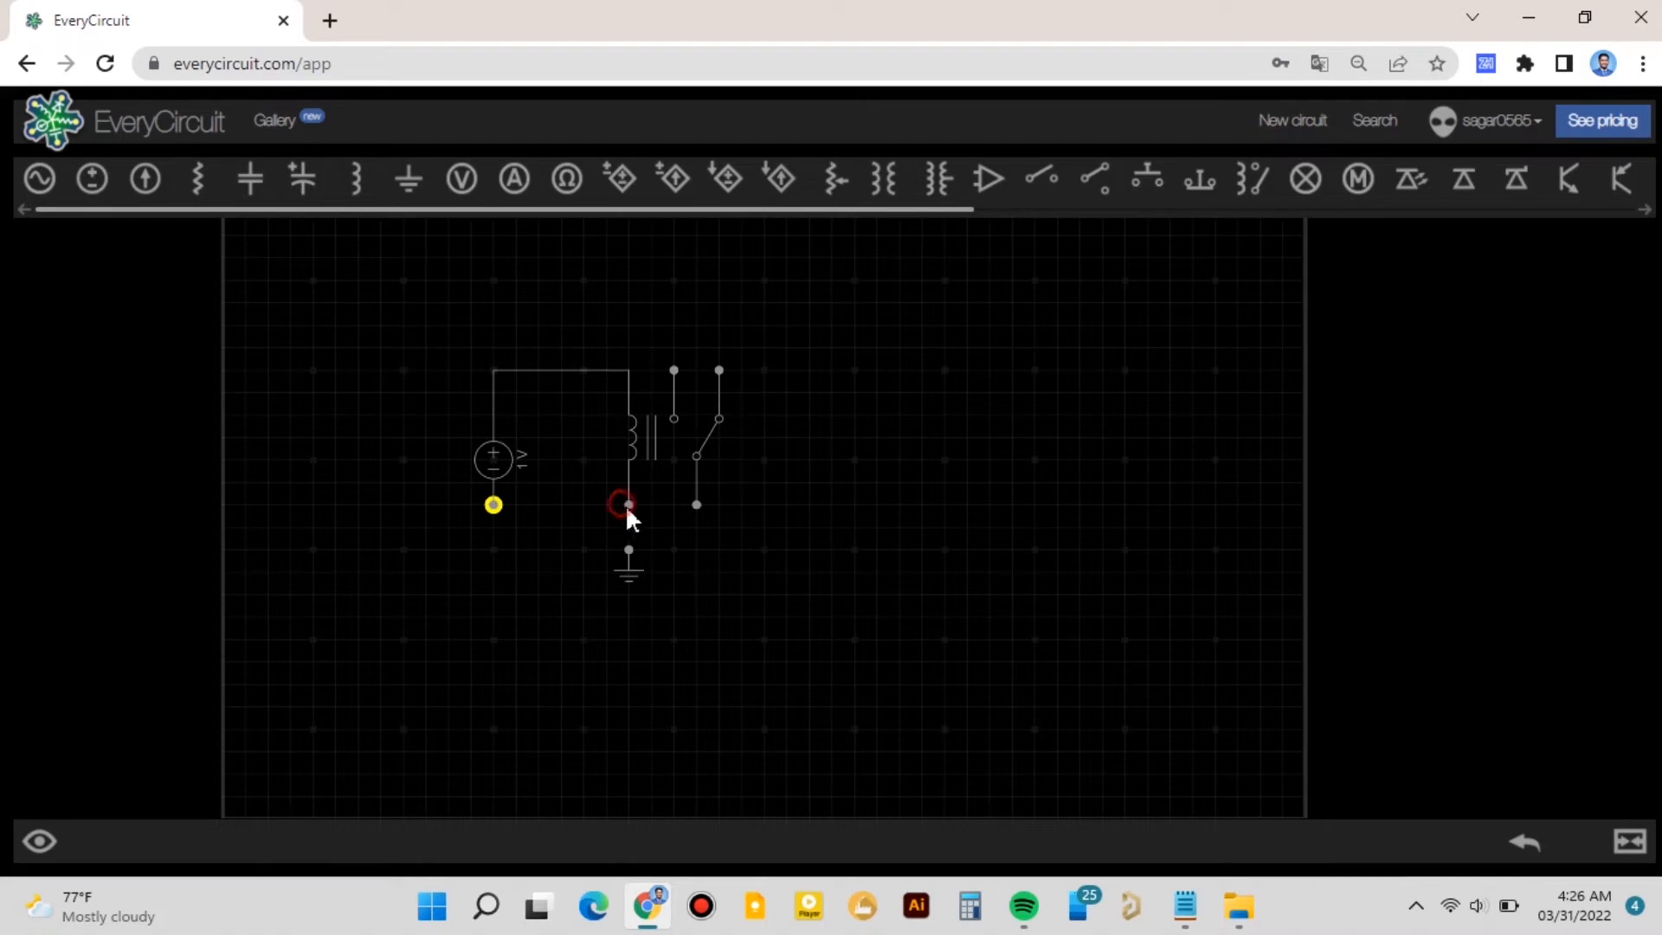
click(625, 504)
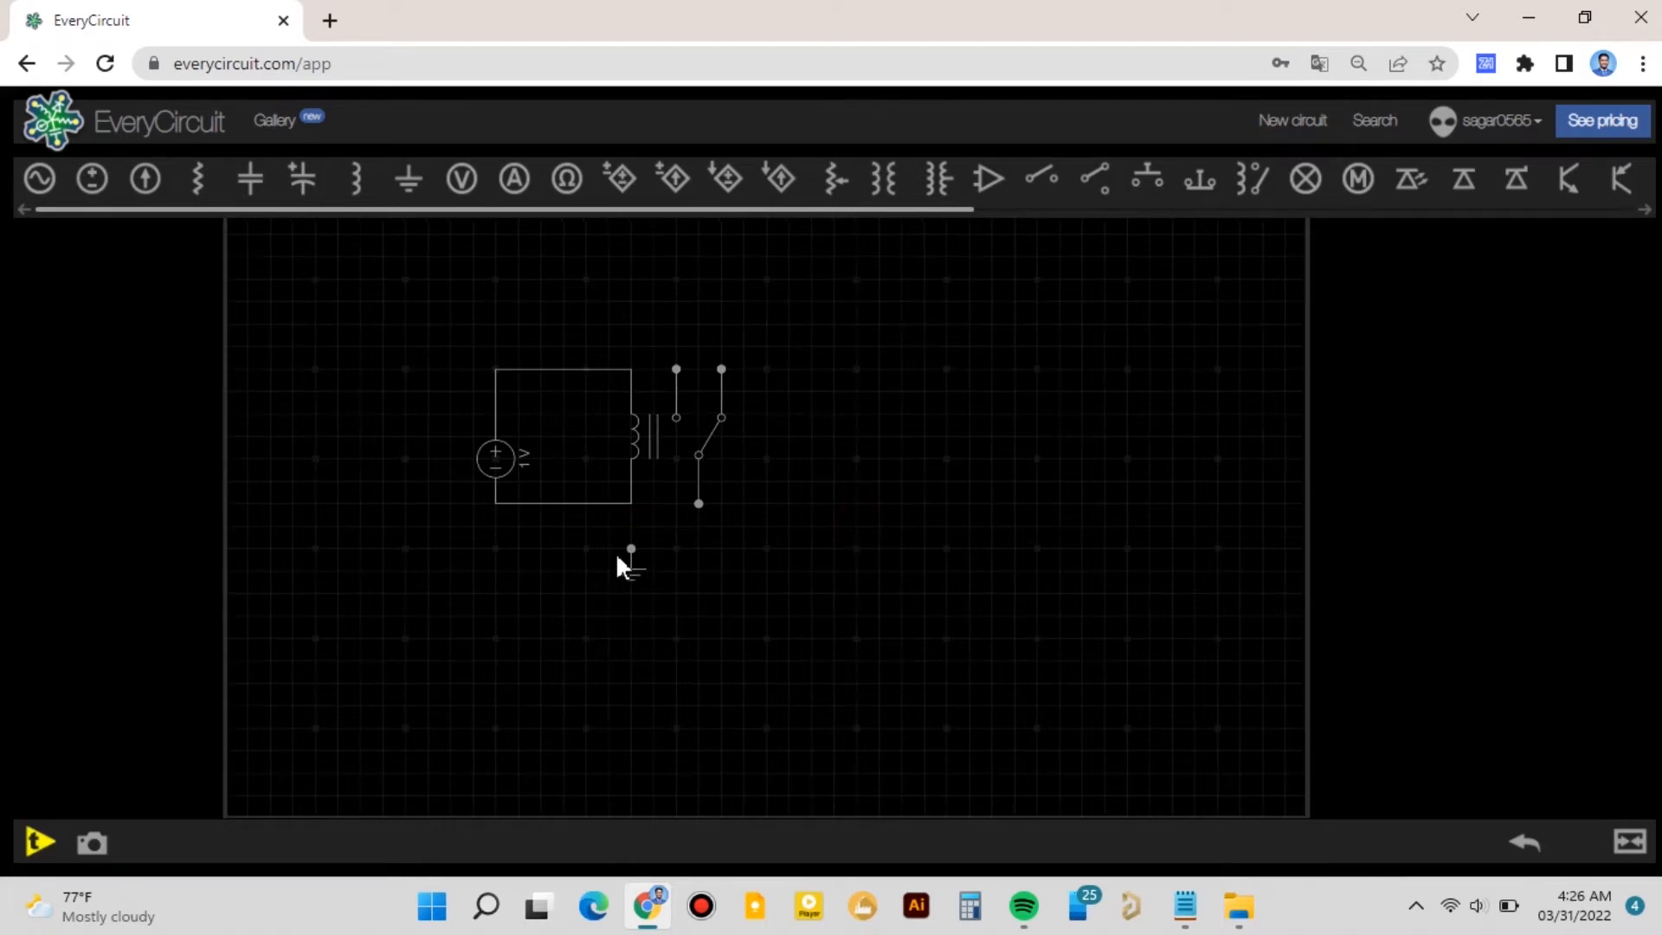
- Move the ground lower and wire it to the coil's lower terminal
click(628, 503)
drag(634, 576, 638, 710)
click(859, 526)
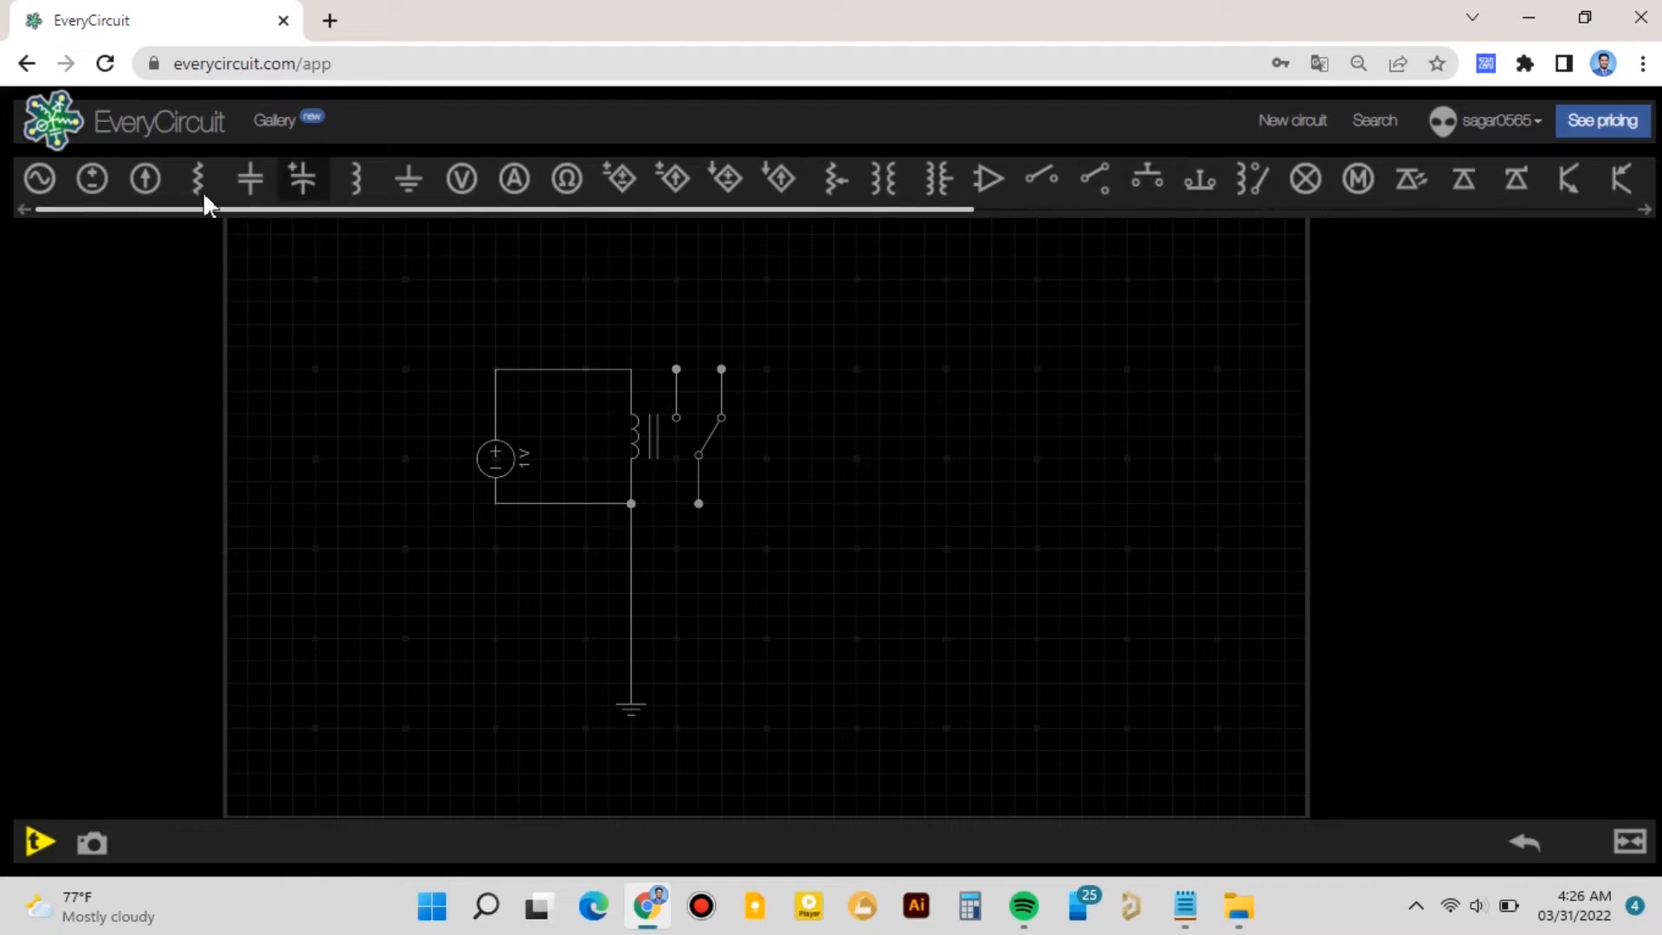
- Add an LED beside the relay and rotate it to lie horizontally
click(429, 207)
drag(450, 213, 694, 214)
click(987, 180)
click(986, 179)
drag(363, 290, 822, 385)
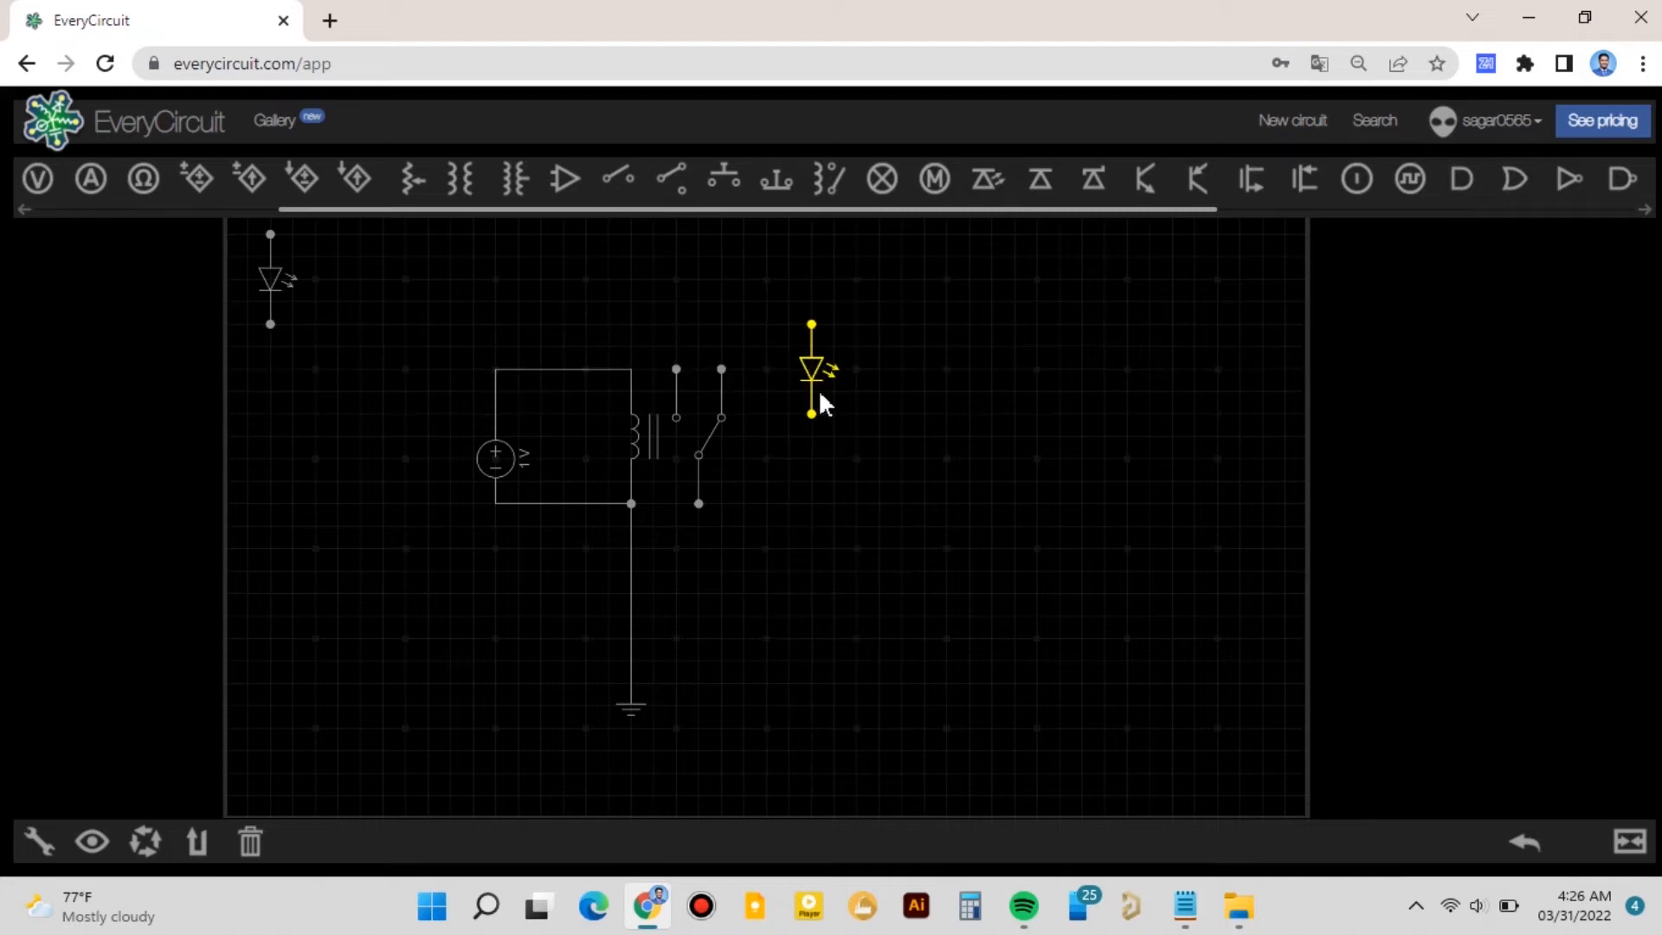
click(145, 839)
click(145, 840)
click(146, 840)
click(147, 838)
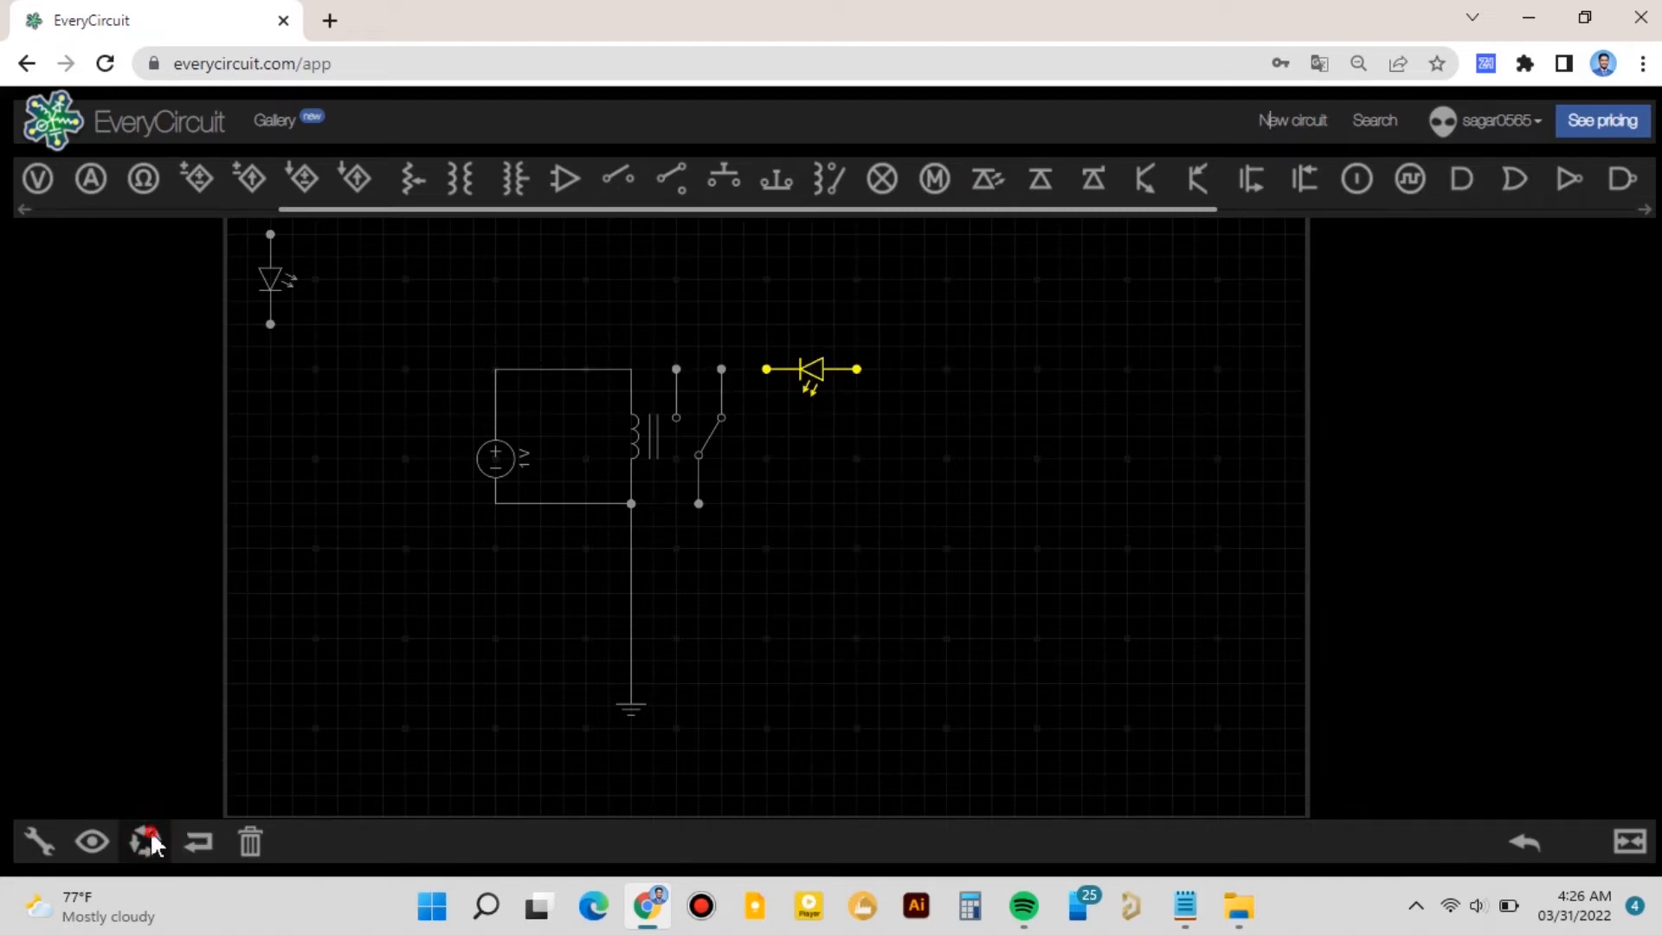
click(147, 838)
- Wire the relay's normally-open contact to the LED and flip the LED's direction
click(721, 370)
click(766, 370)
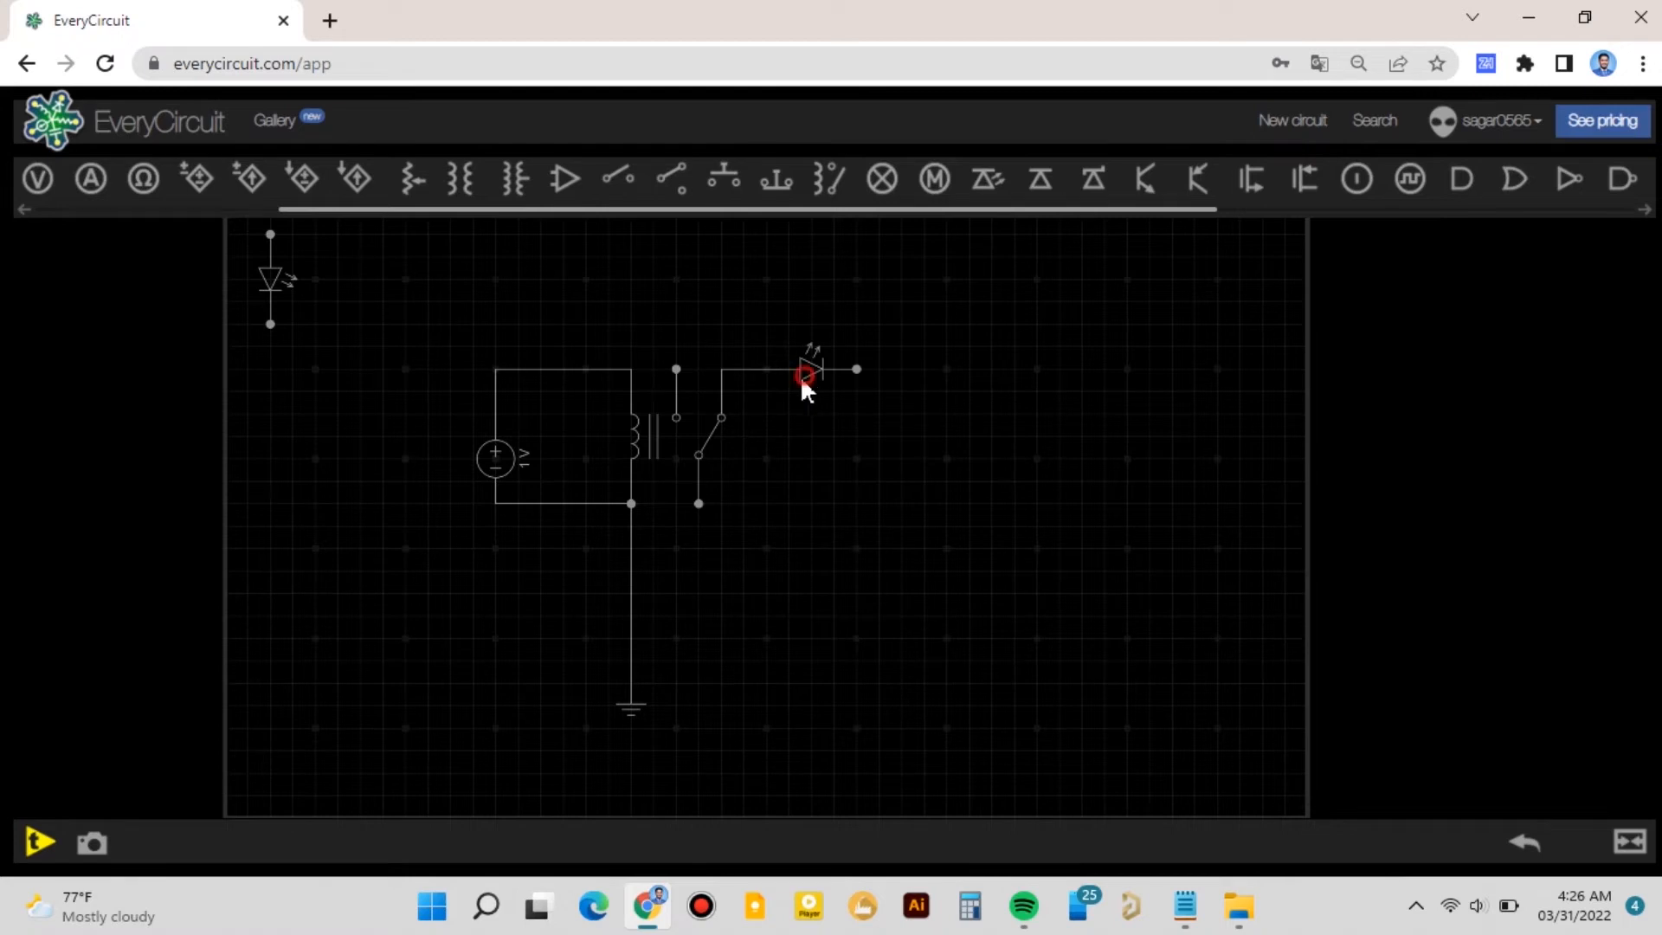
click(801, 373)
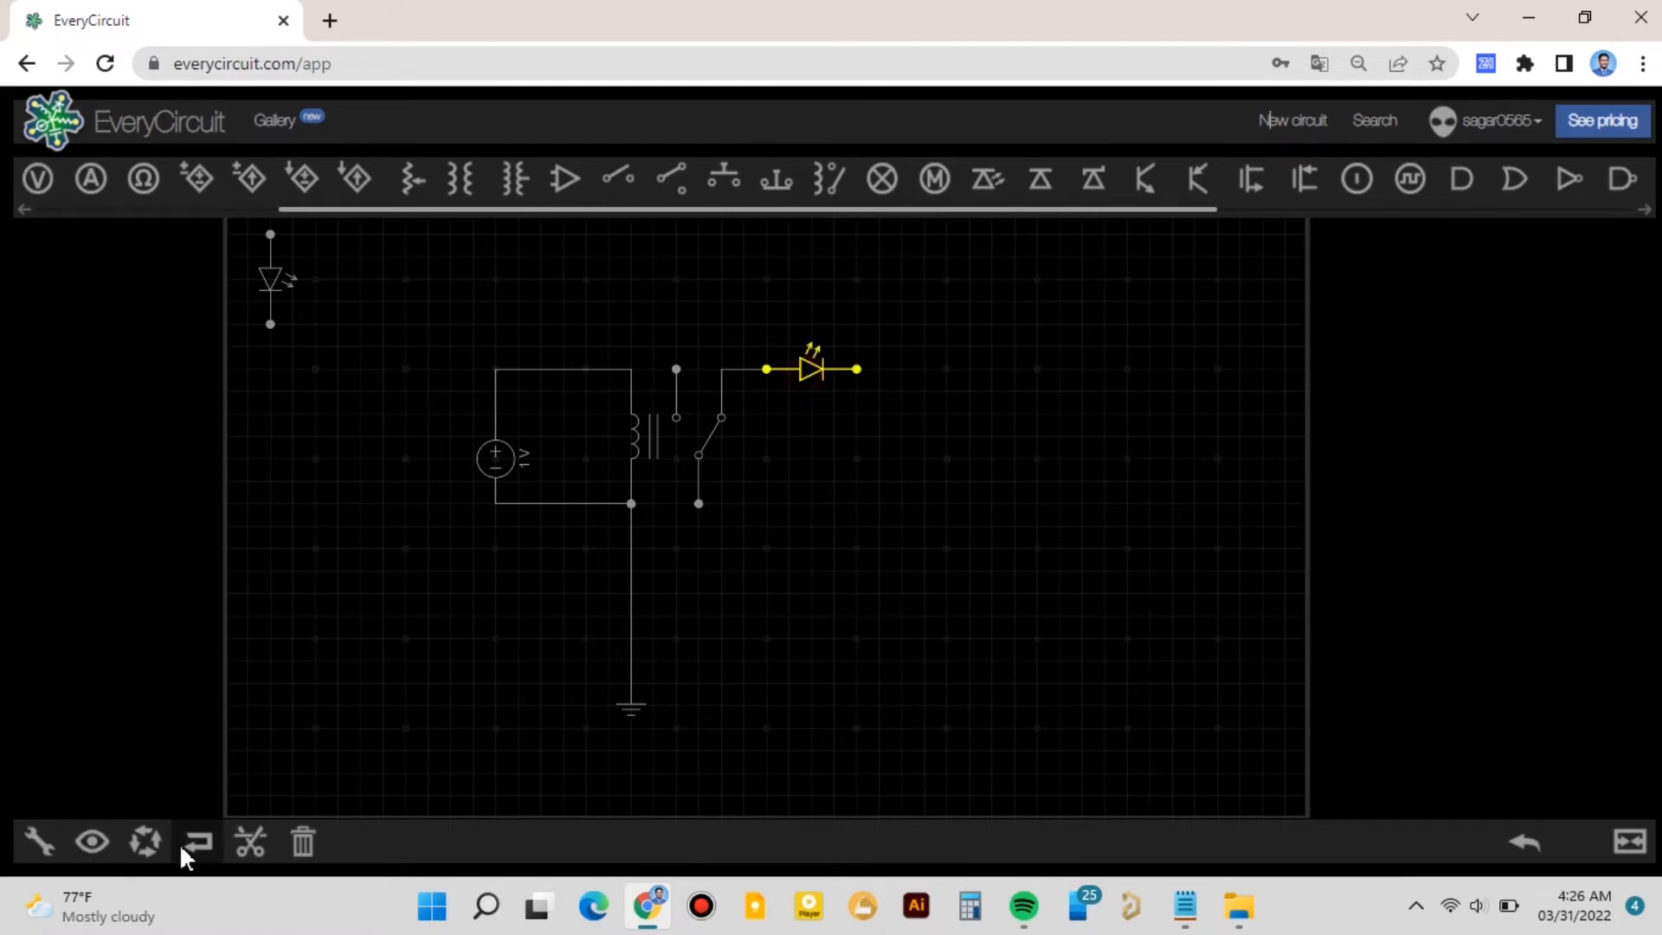
- Move a second LED above, rotate it horizontal, and wire it to the relay's other contact
drag(282, 289, 787, 294)
click(146, 840)
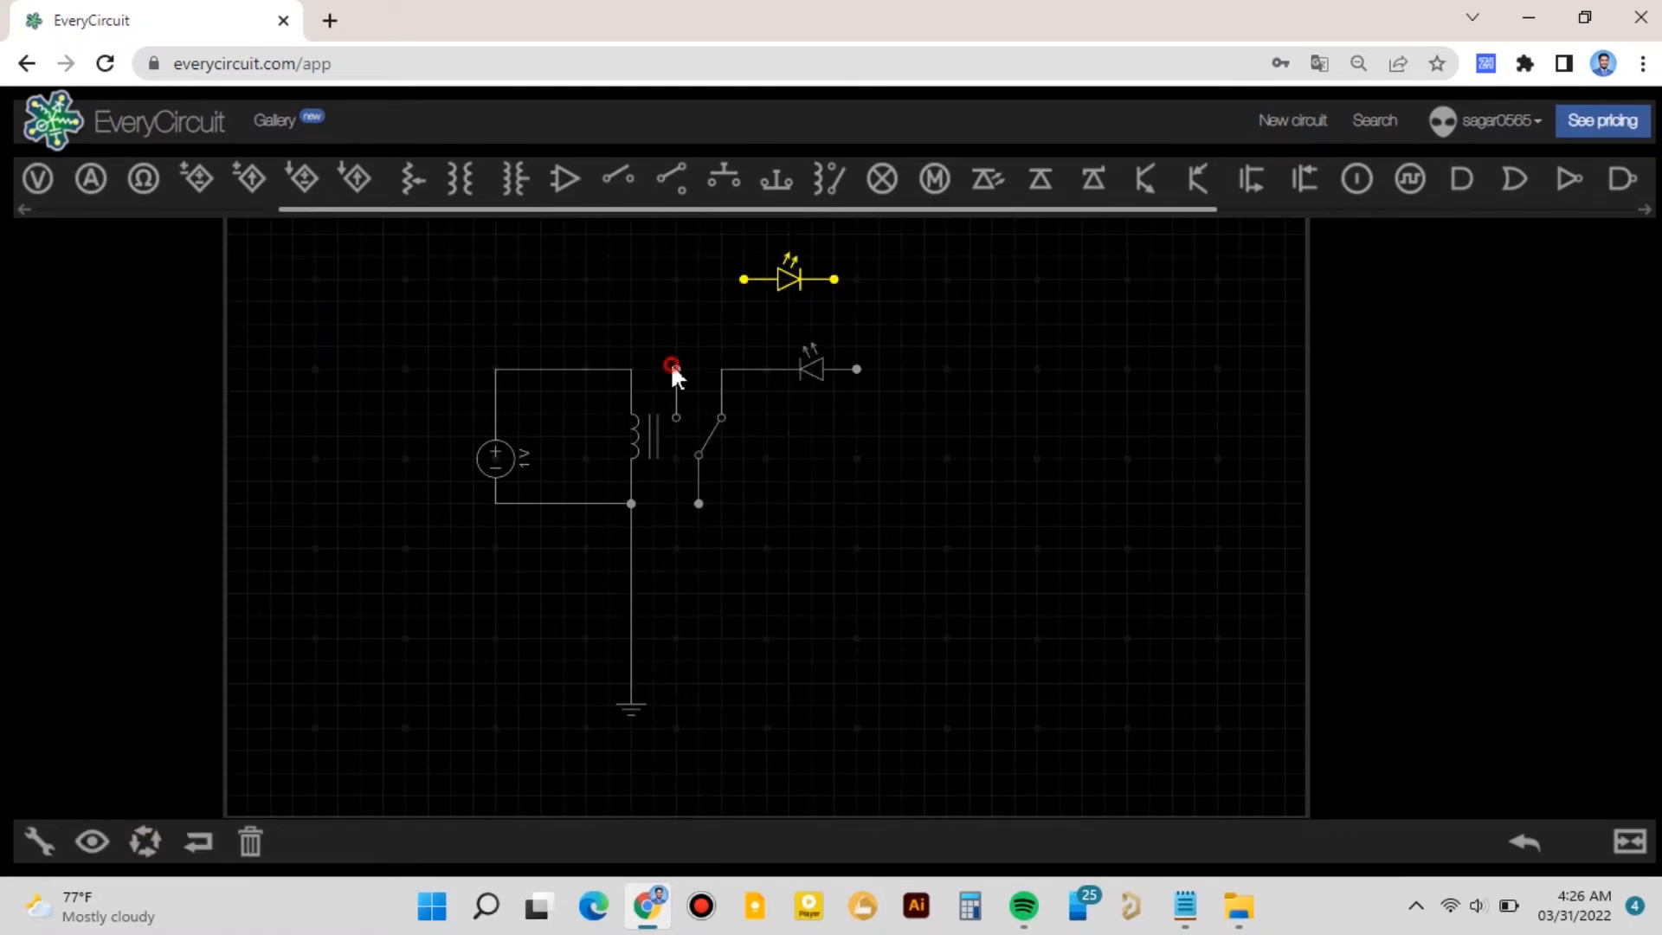
click(675, 369)
click(743, 279)
- Join the two LEDs' outer ends and flip the second LED's direction
click(836, 280)
click(863, 367)
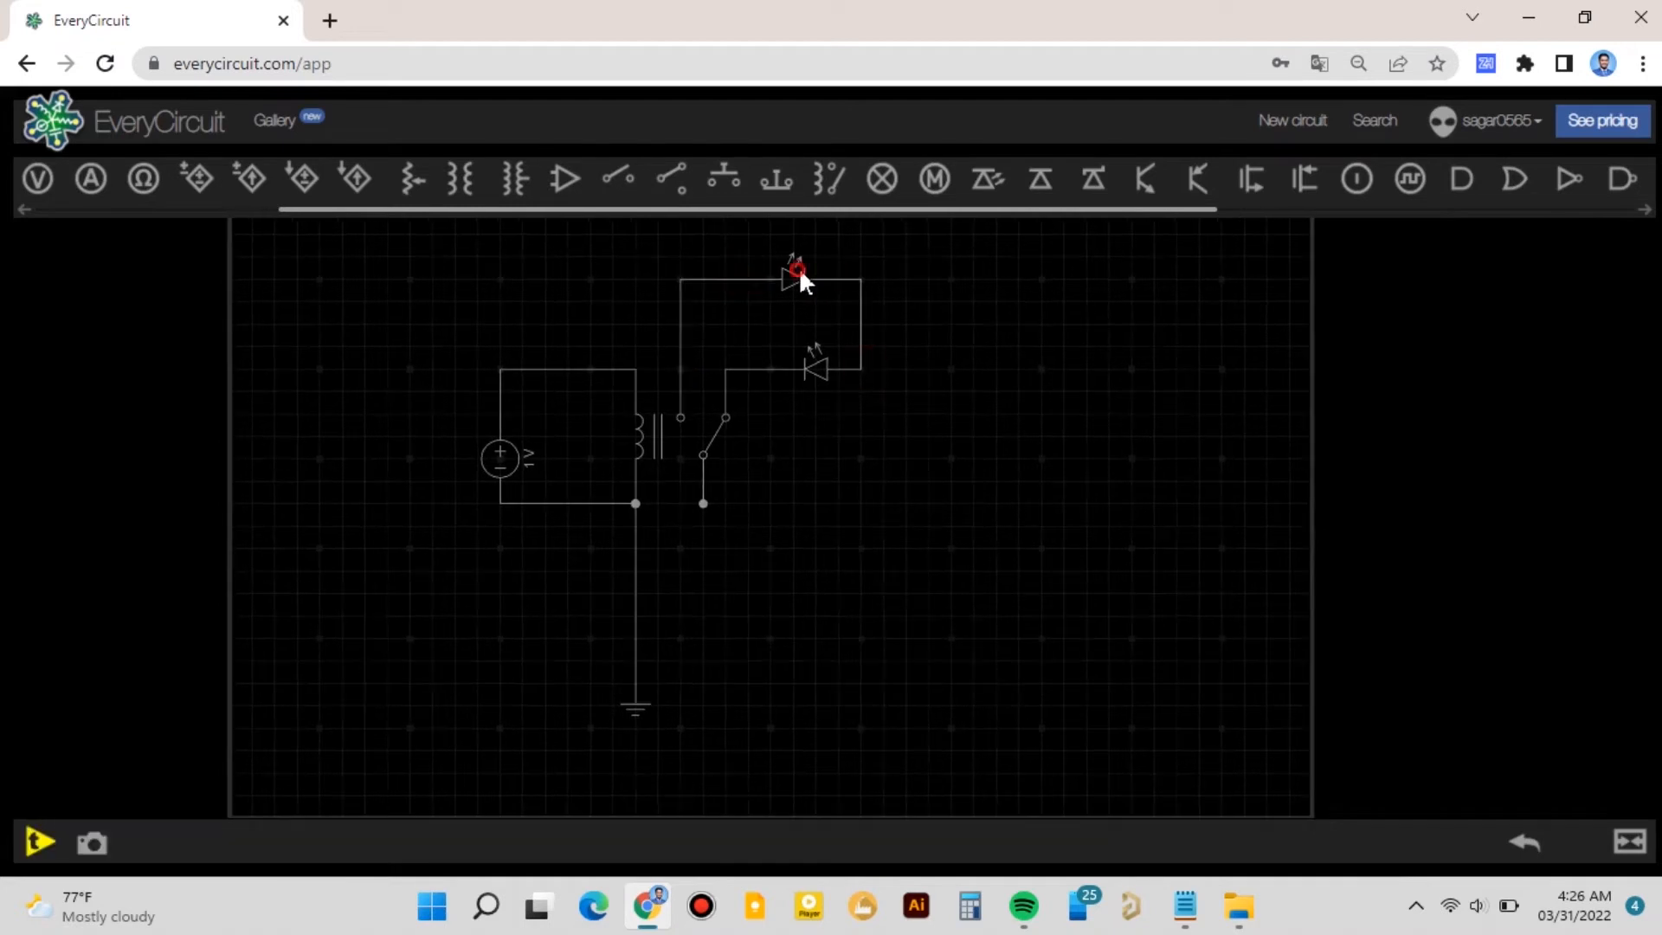
click(795, 274)
click(200, 844)
click(845, 698)
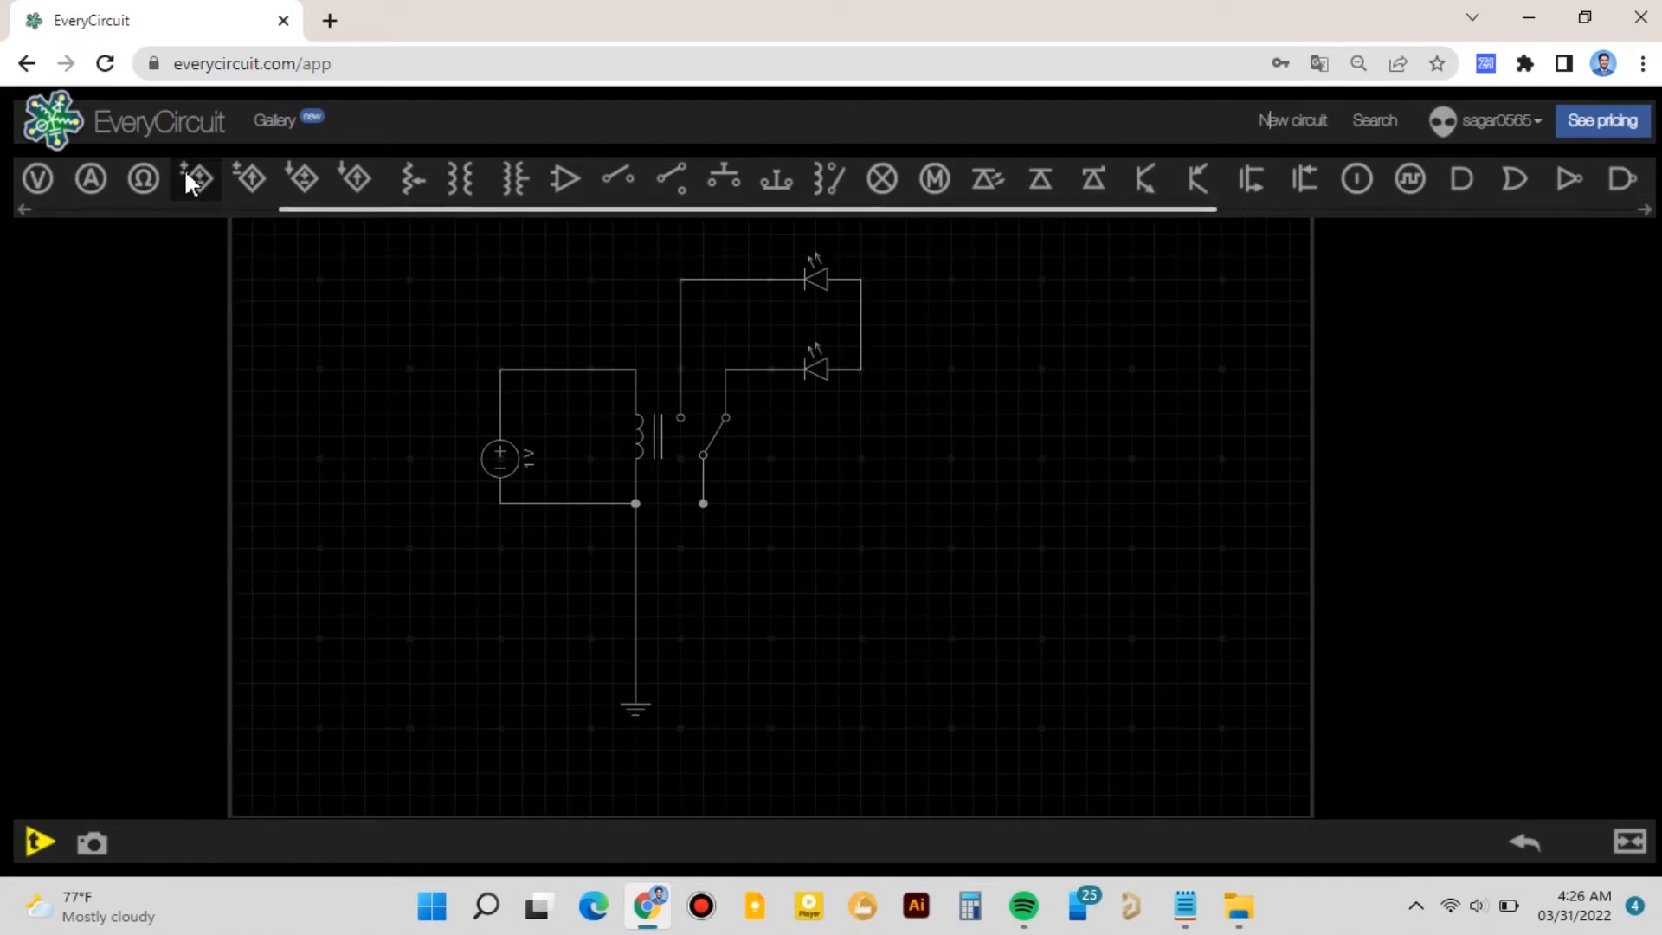
- Add a second DC source wired between the LEDs' junction and the relay's common terminal
scroll(407, 180, up, 5)
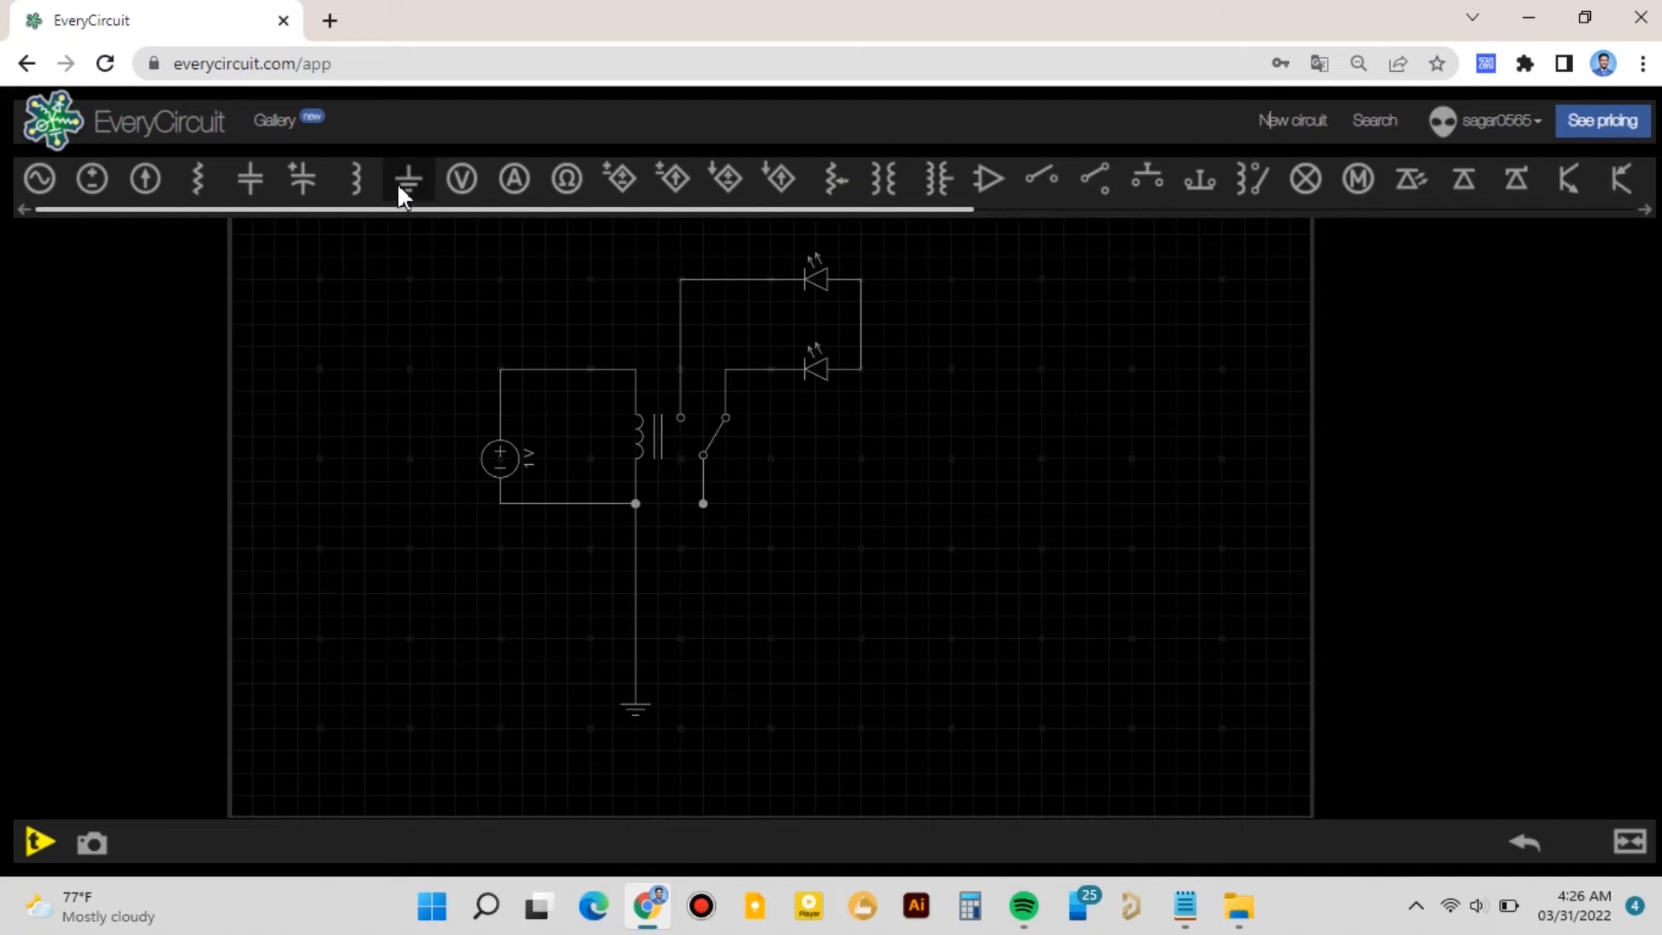
click(94, 178)
drag(309, 303, 860, 367)
drag(703, 502, 860, 501)
click(646, 635)
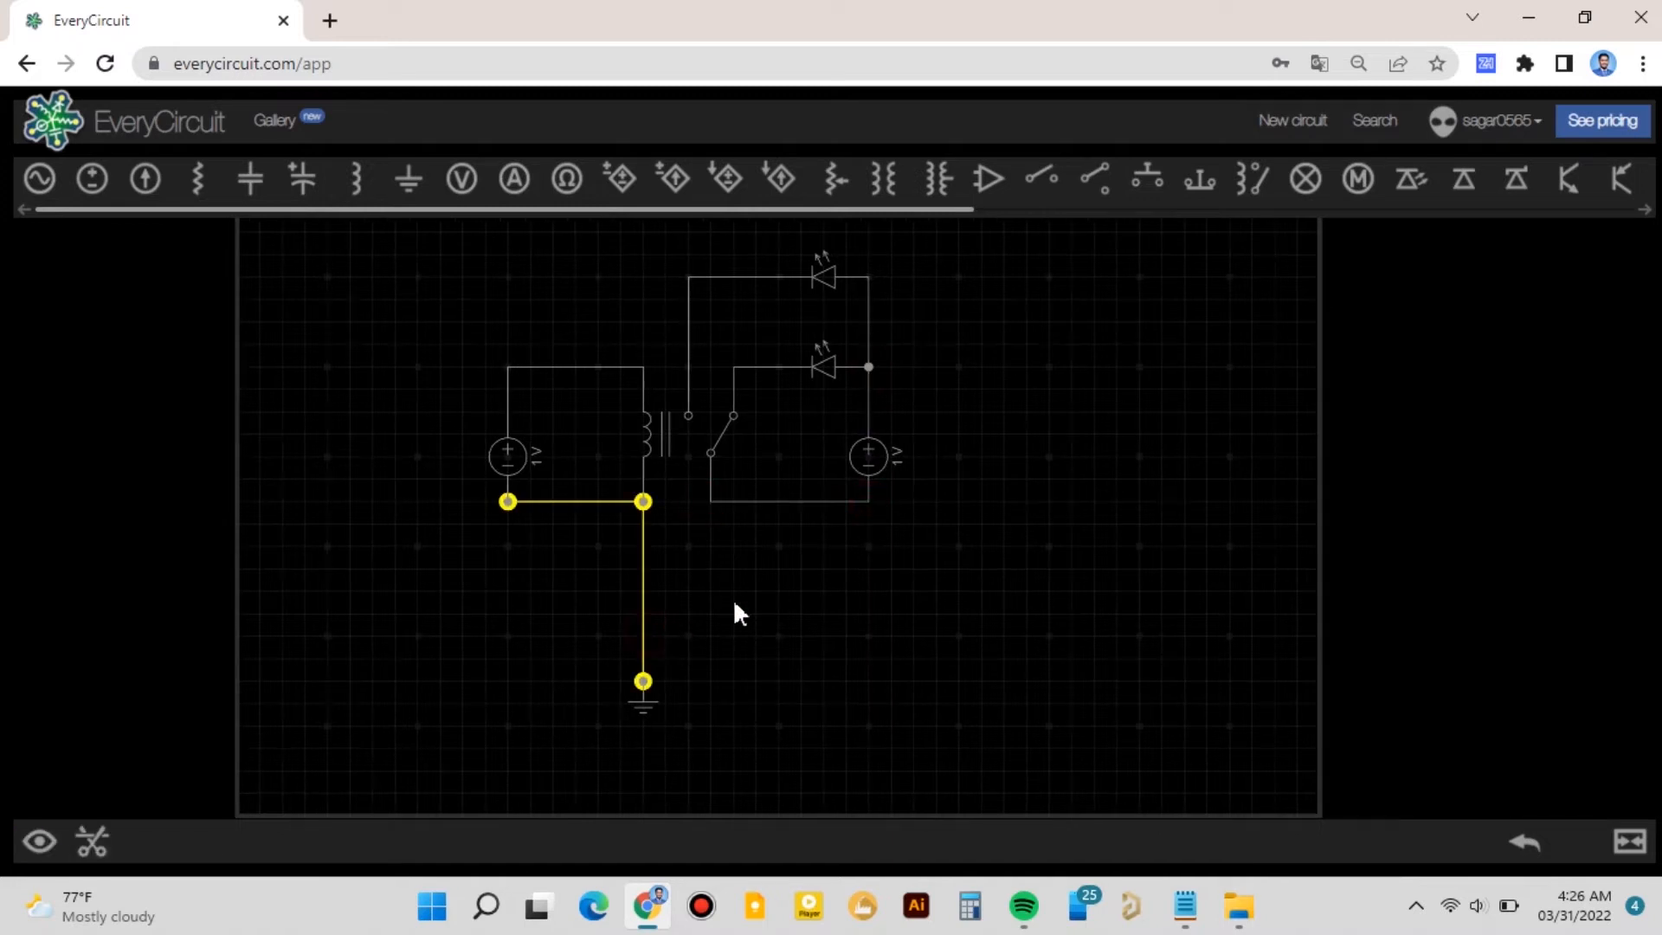
click(868, 499)
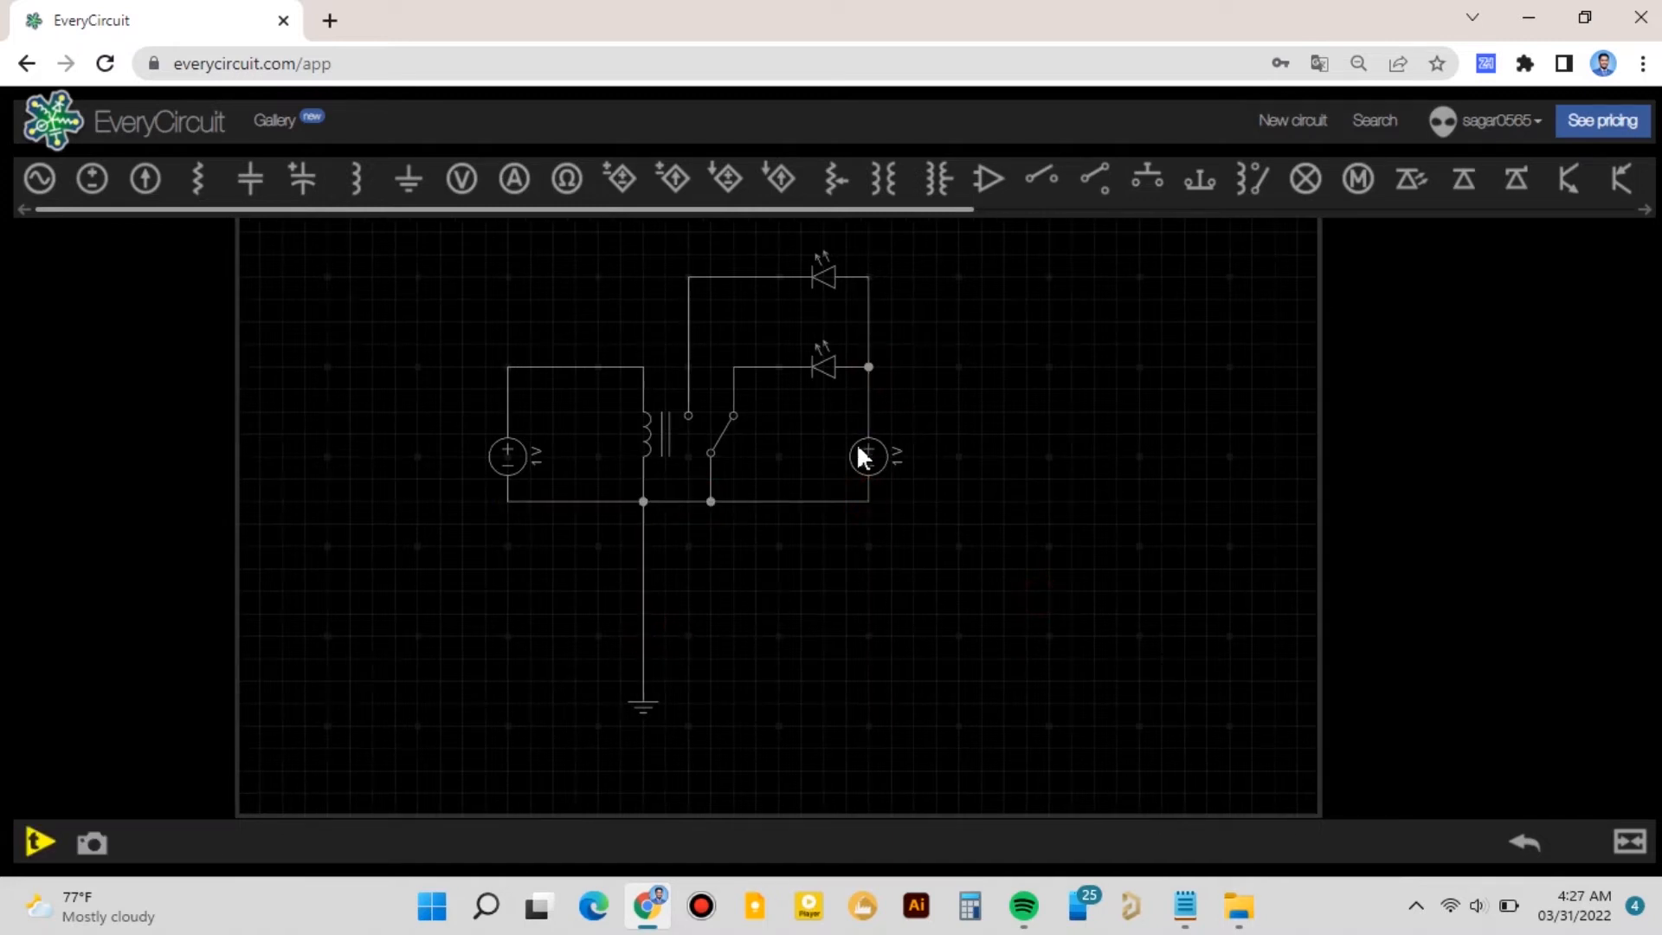
- Set the second DC source to 2 V
click(886, 451)
click(39, 840)
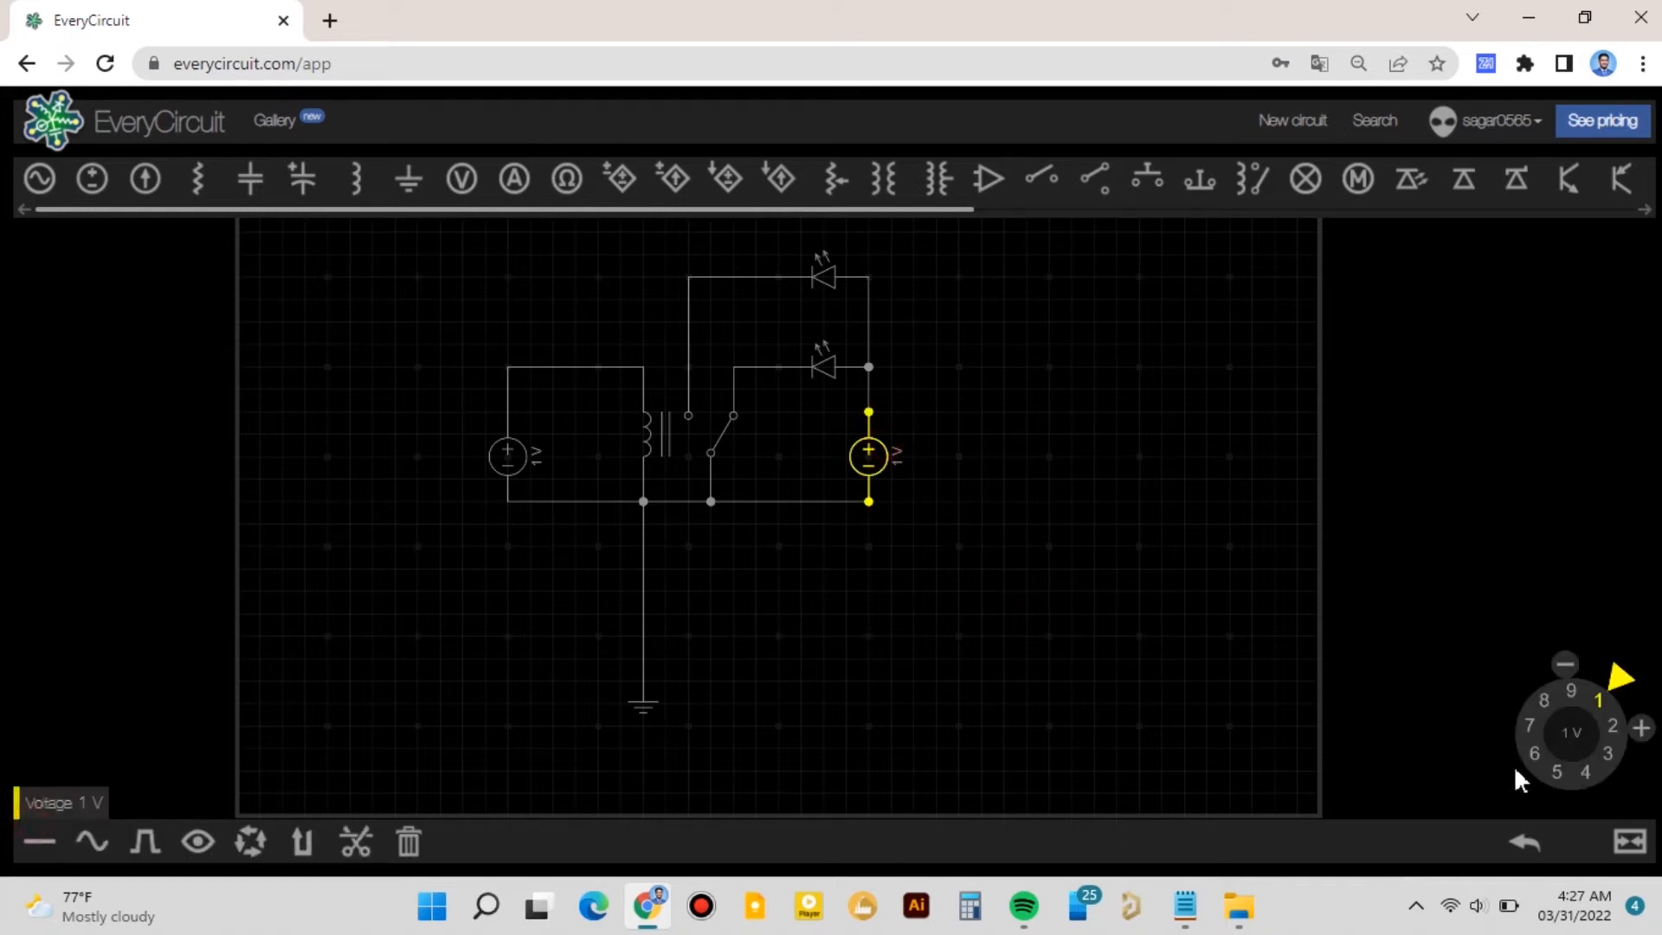
drag(1608, 743, 1613, 750)
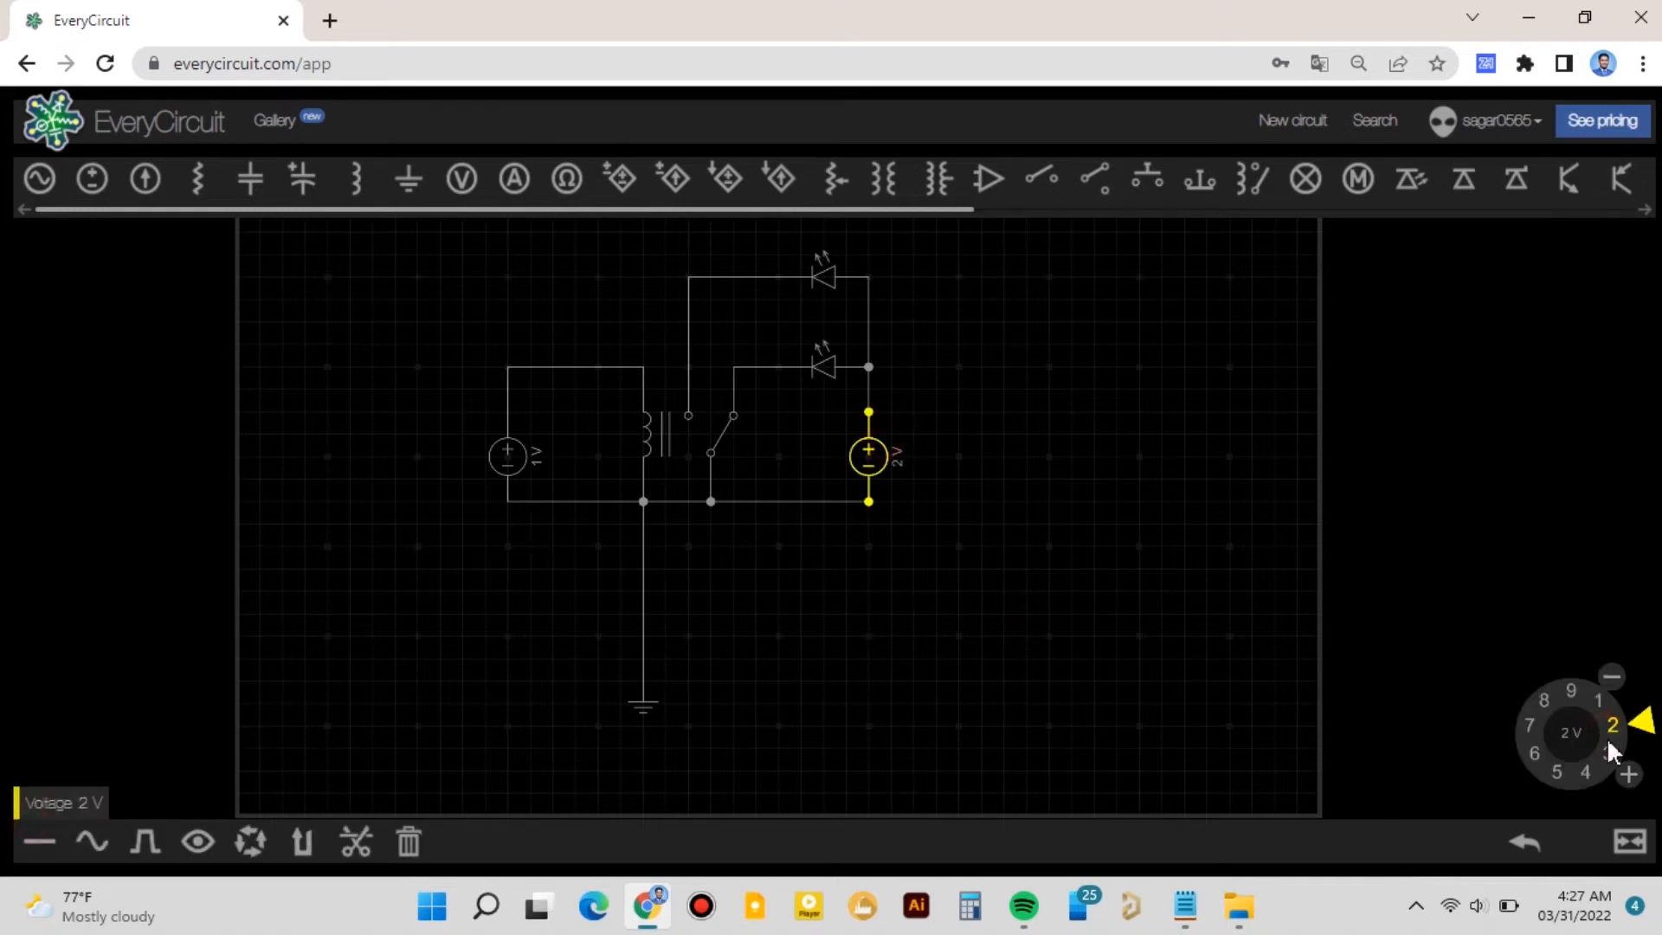
- Open the relay's properties and set its must release voltage to 2 V
click(1107, 658)
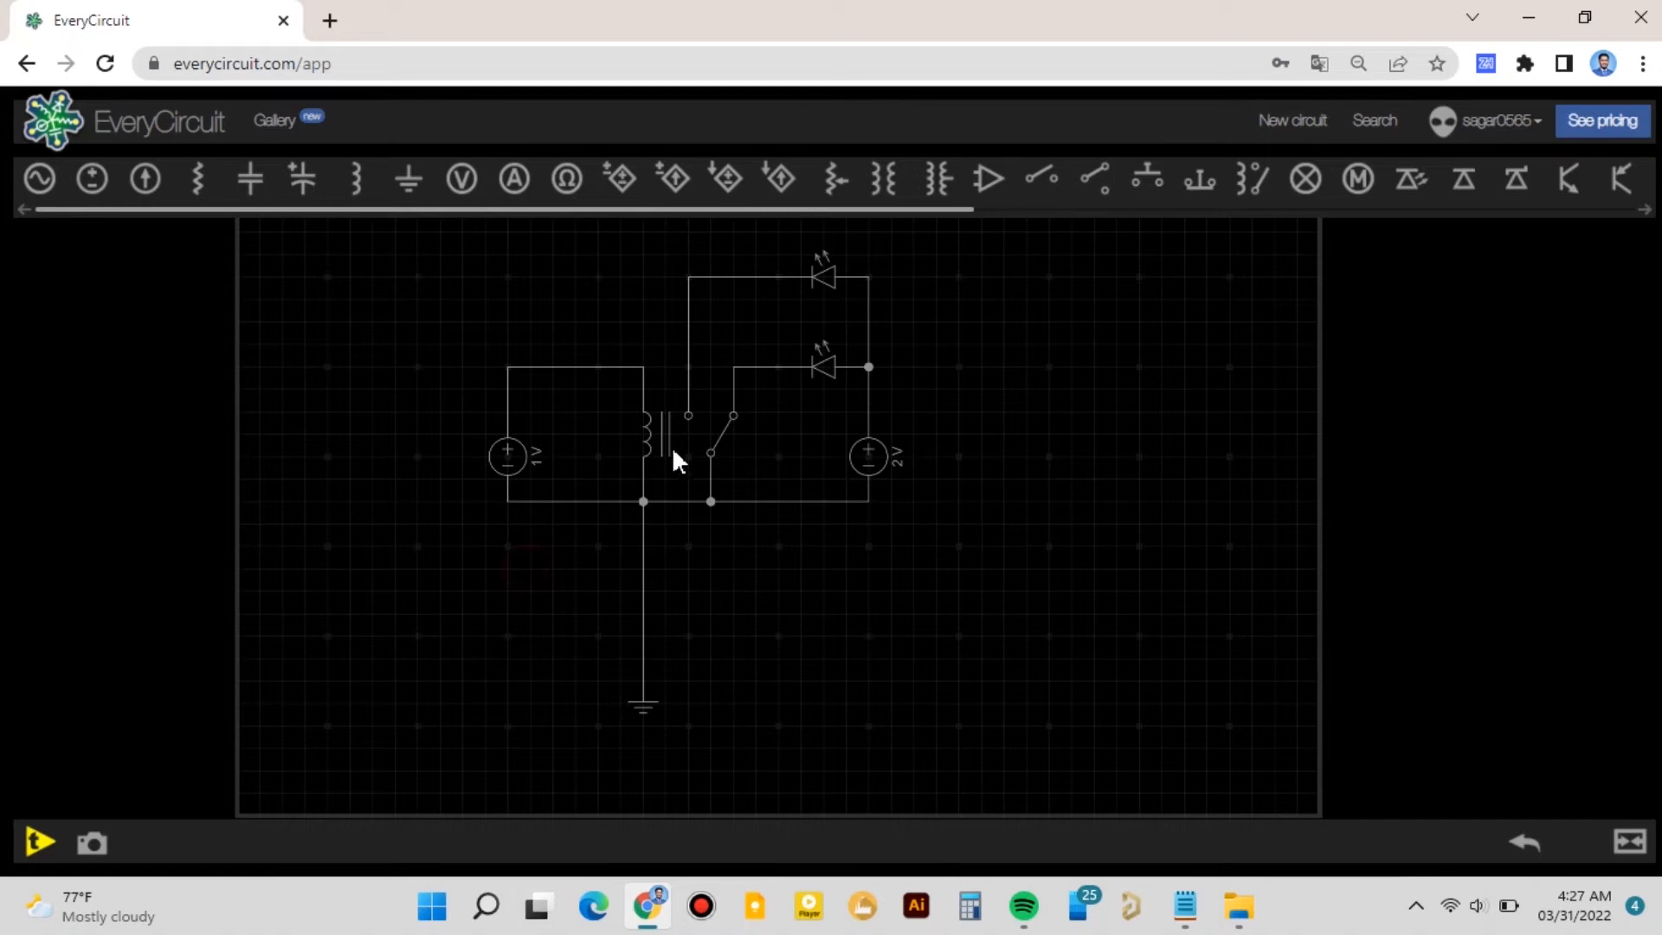
click(665, 419)
click(38, 840)
drag(845, 634, 755, 718)
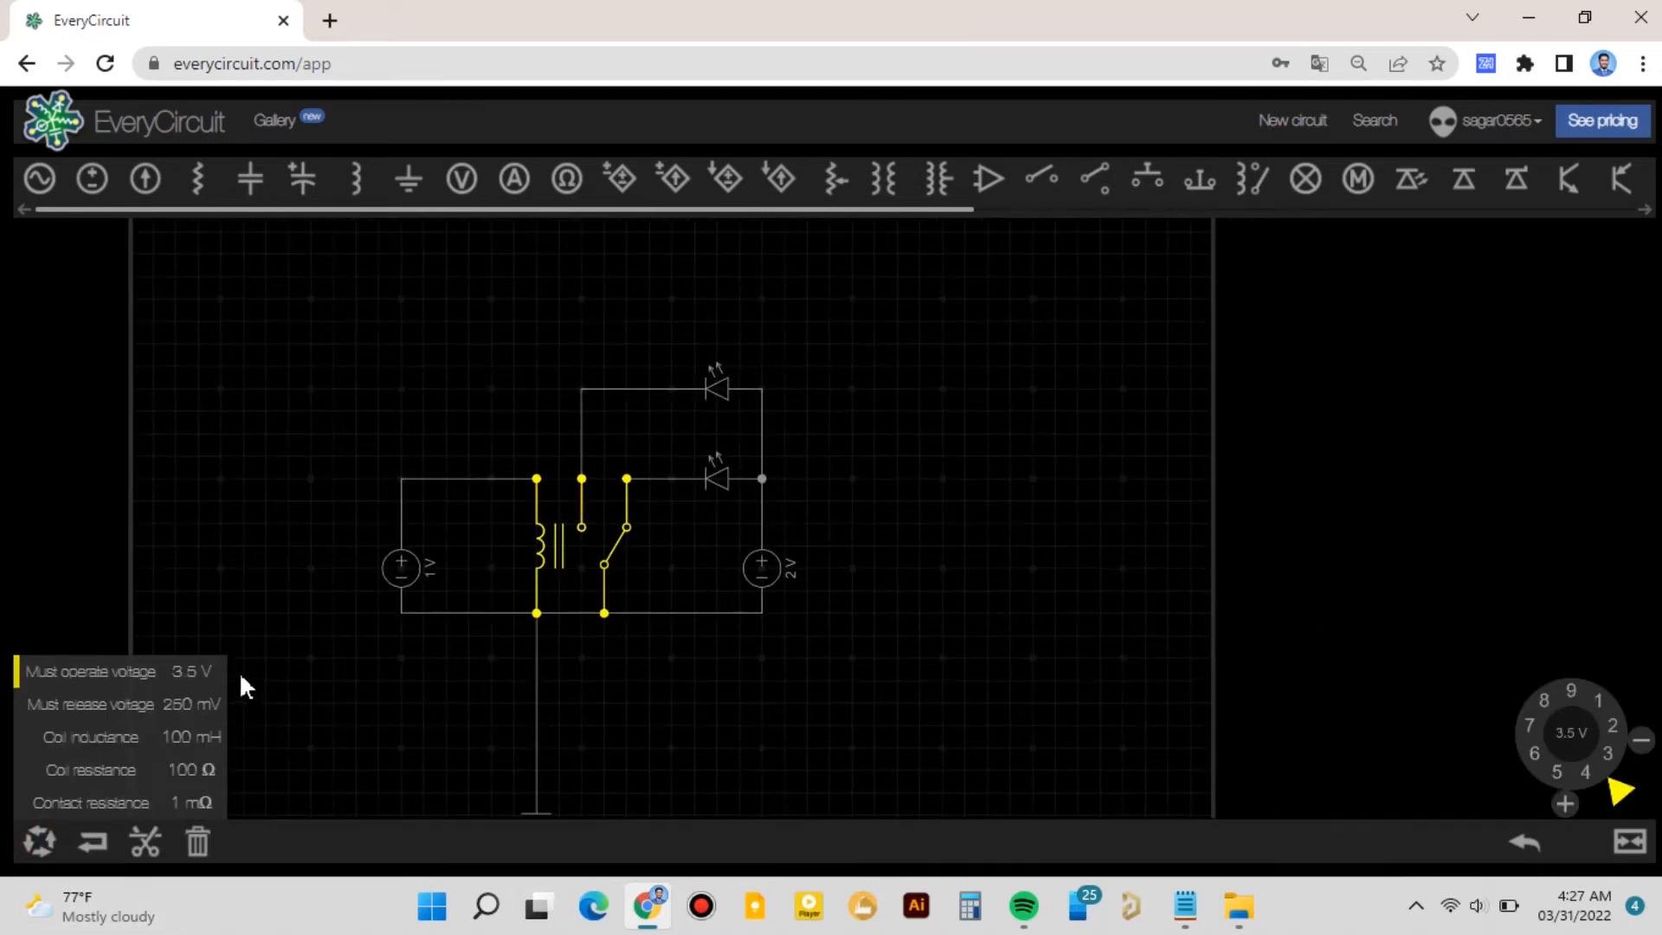
click(161, 705)
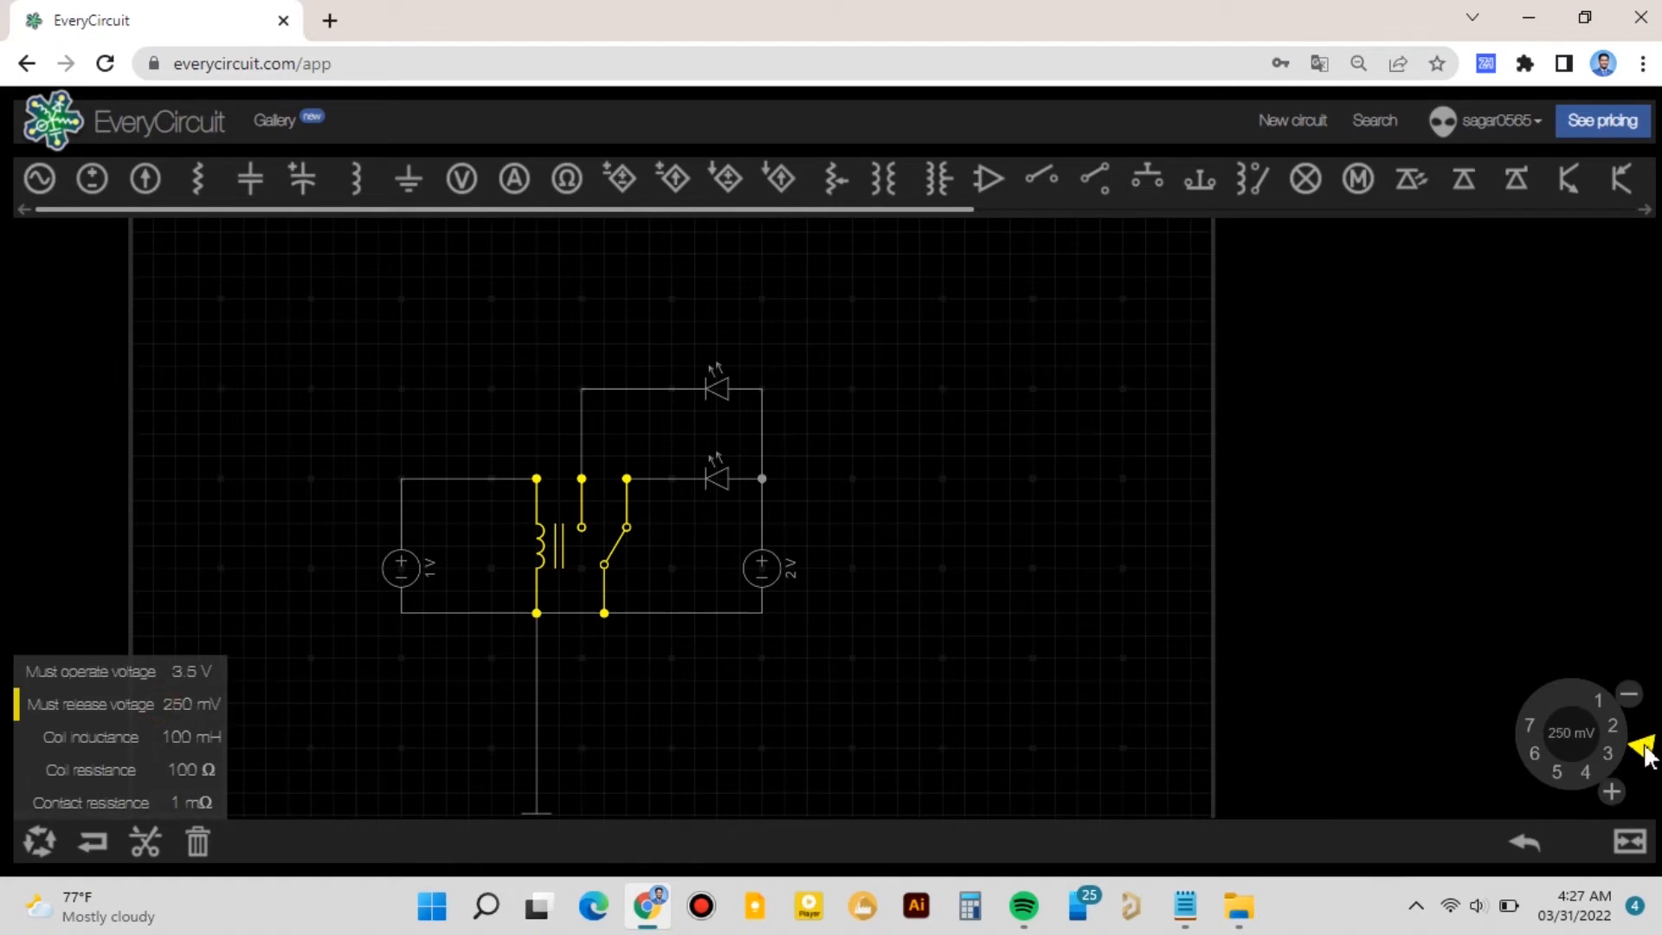
drag(1647, 773, 1611, 734)
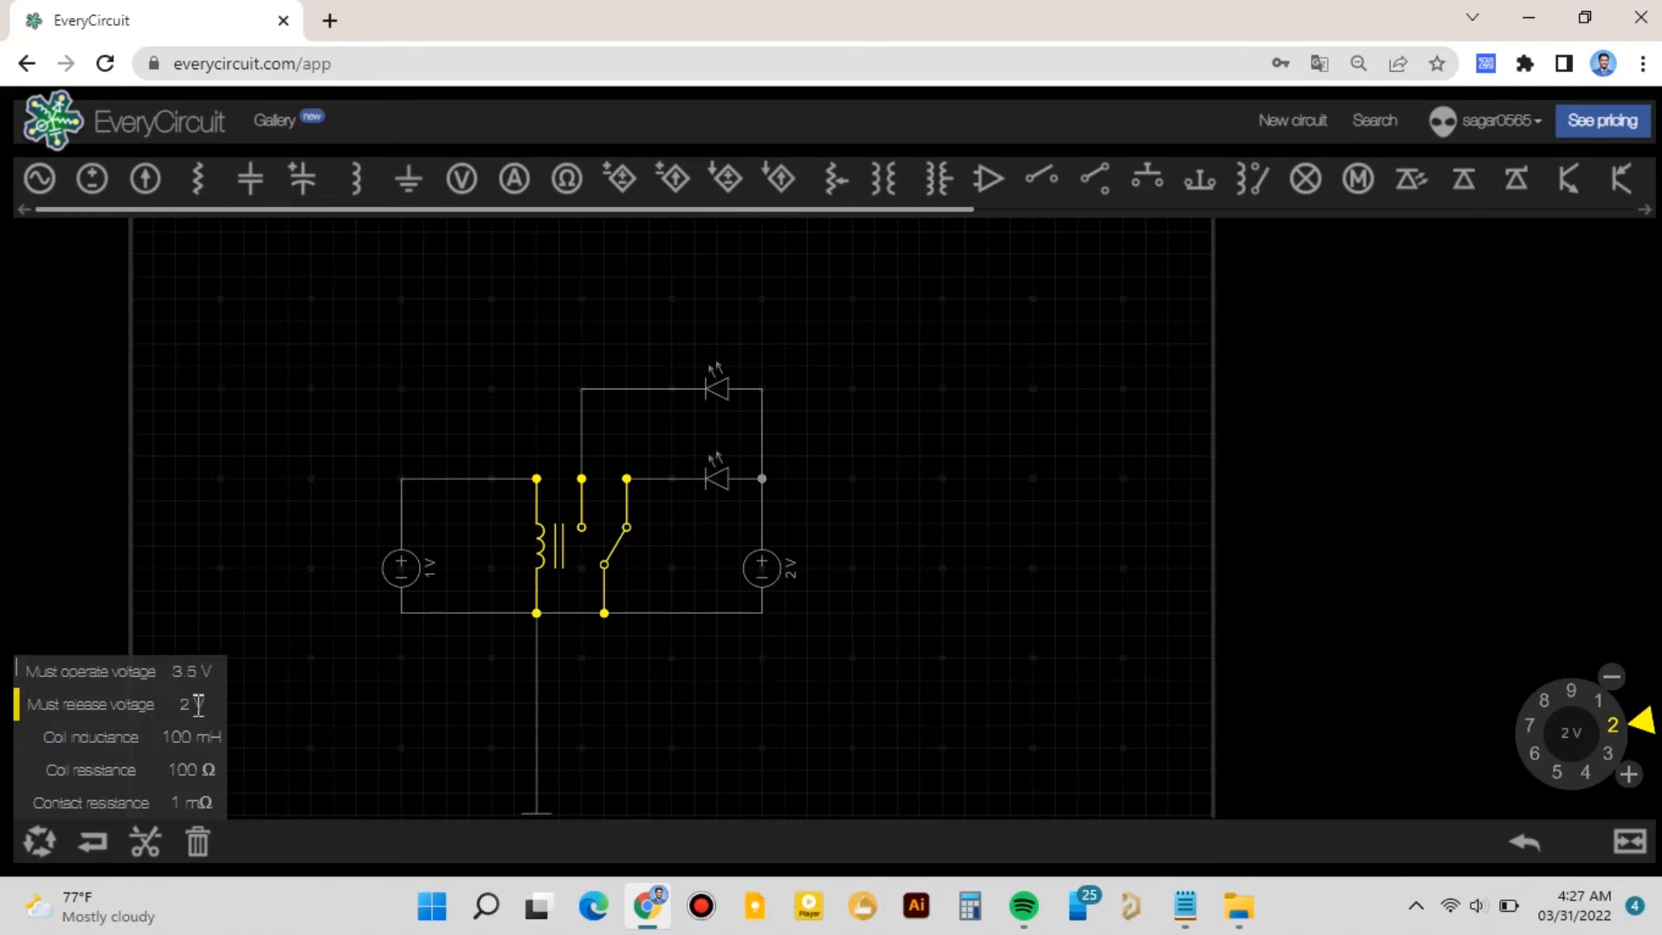
click(374, 728)
- Run the simulation and raise the first DC source's voltage to about 3.71 V
click(45, 836)
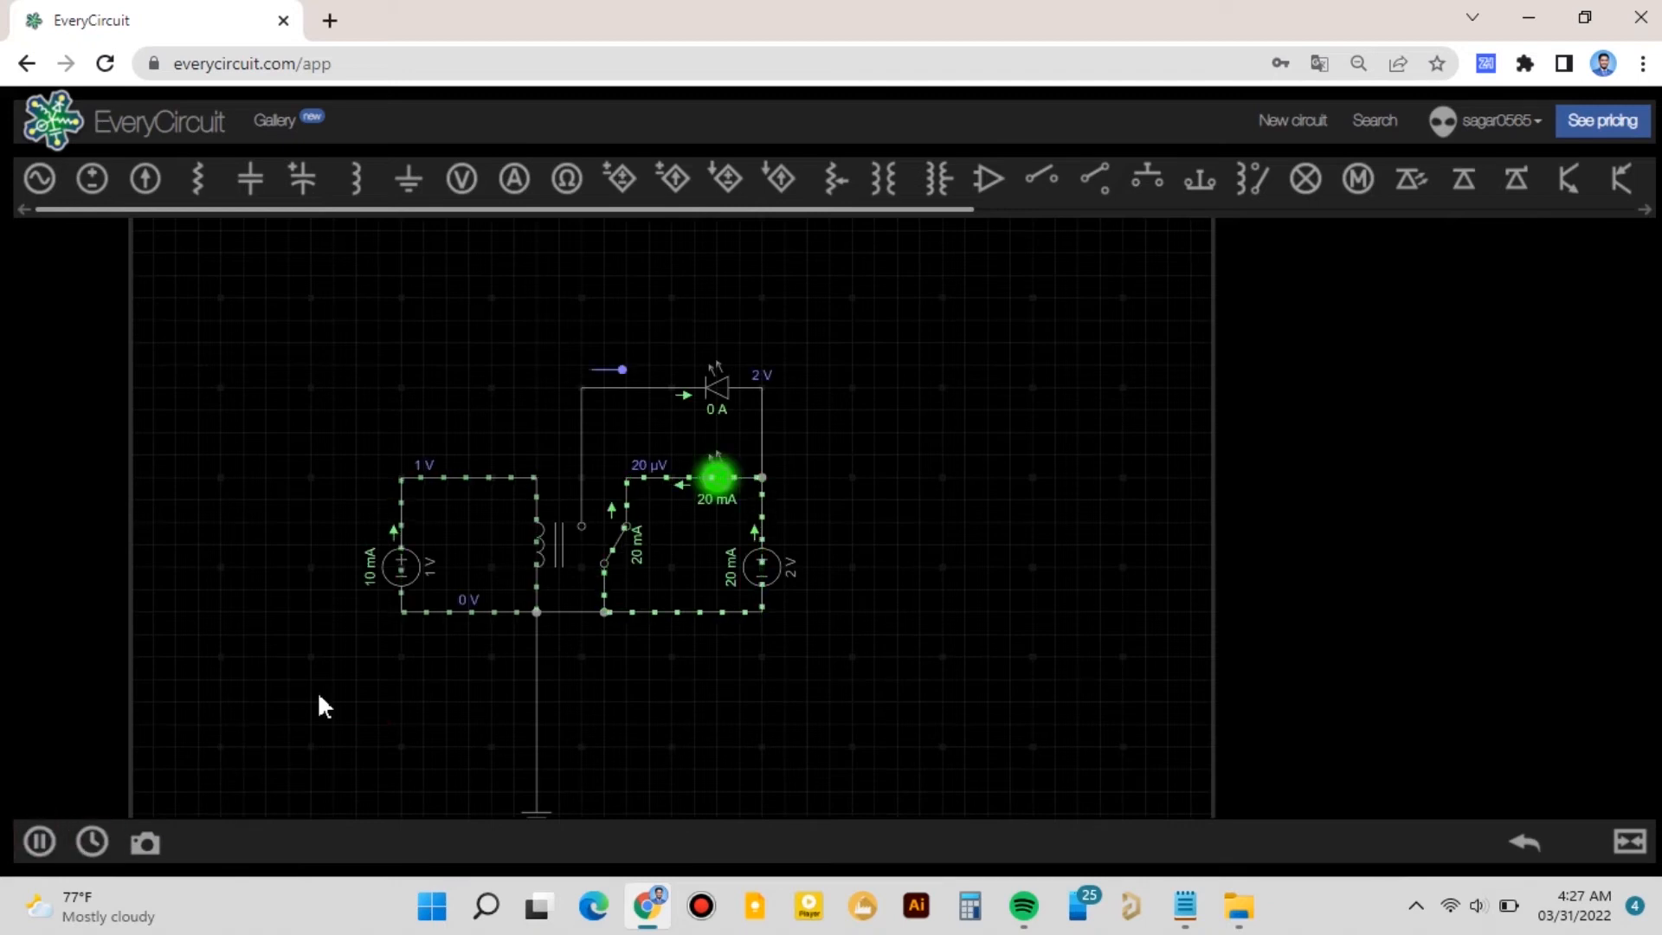
click(404, 564)
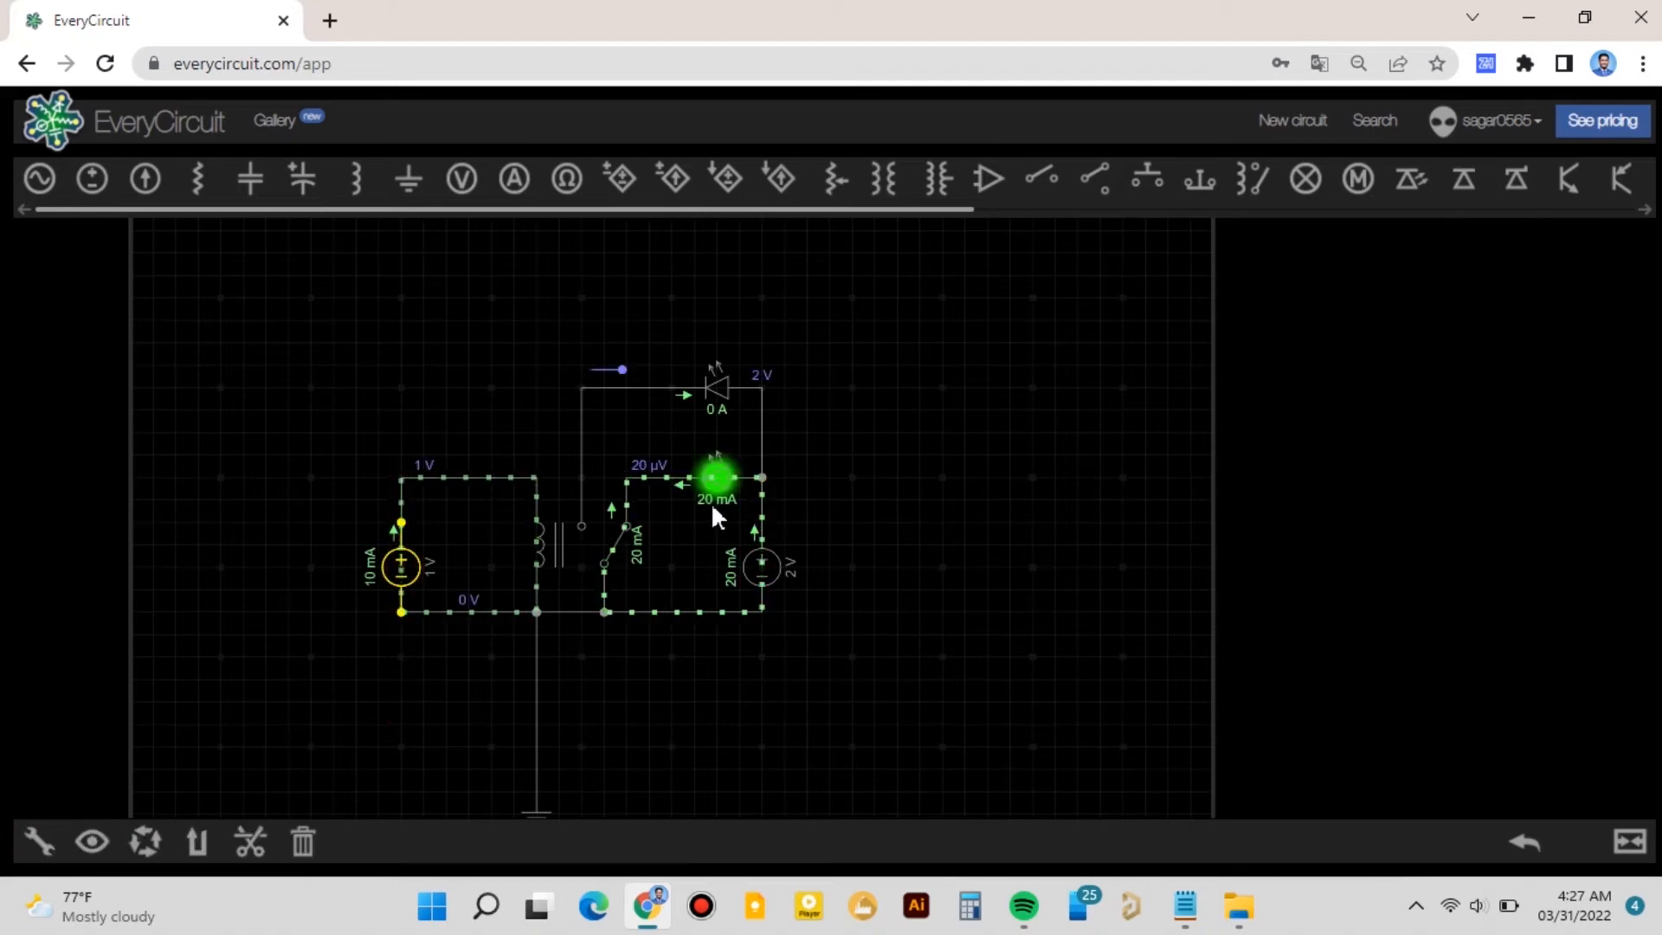
click(554, 544)
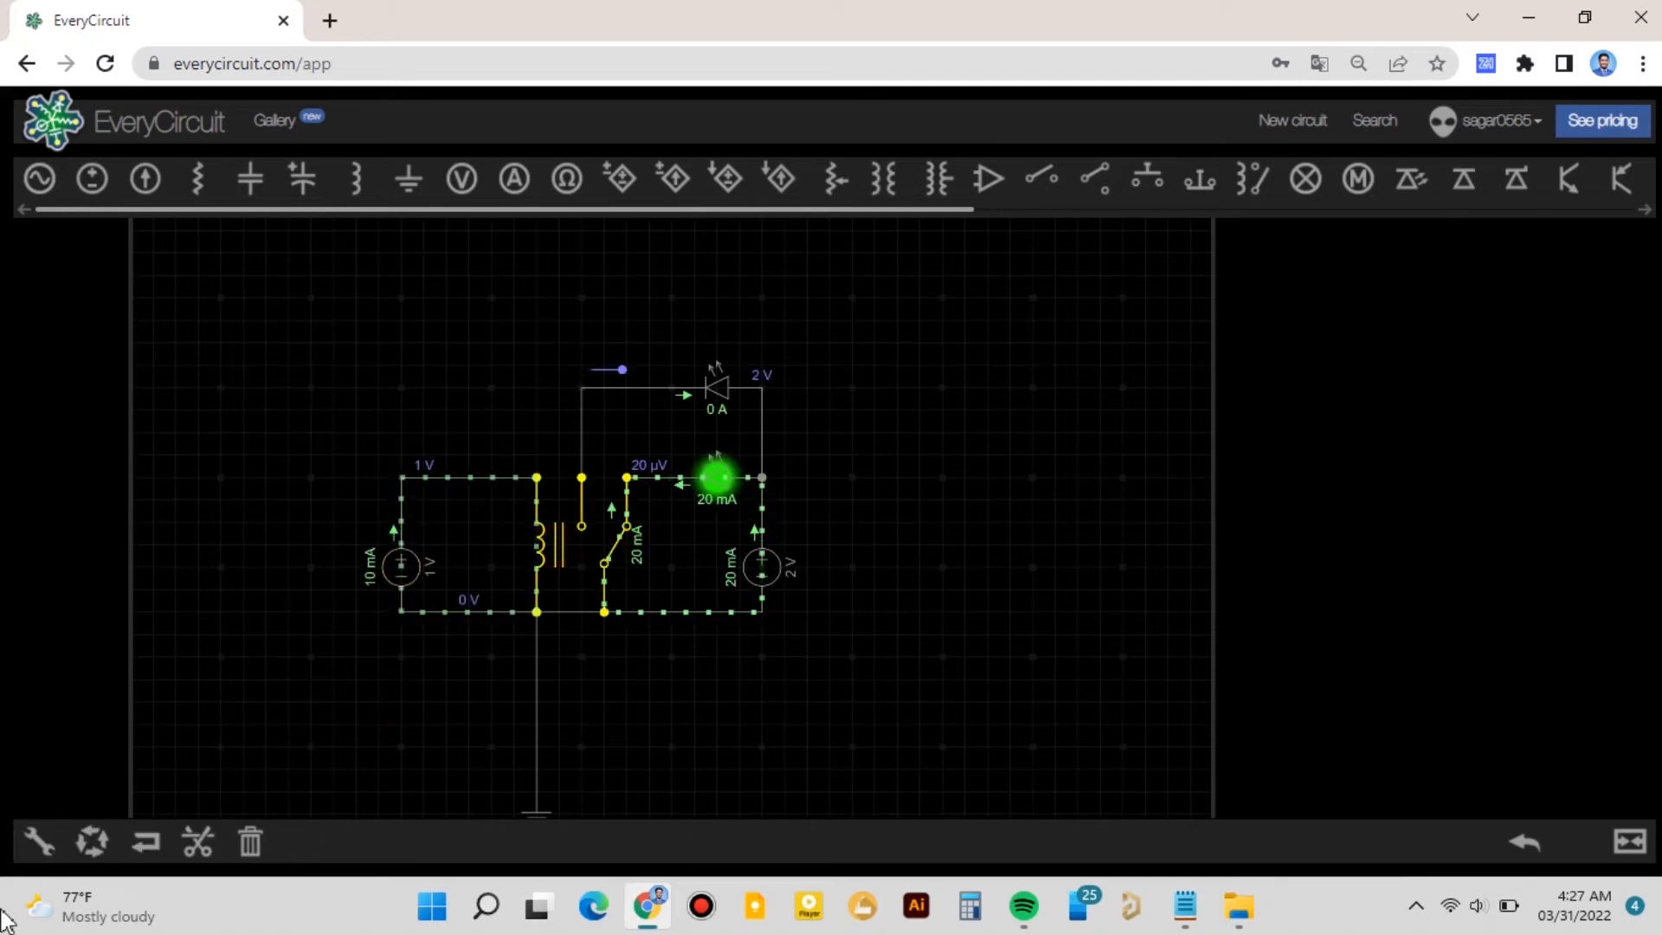
click(39, 839)
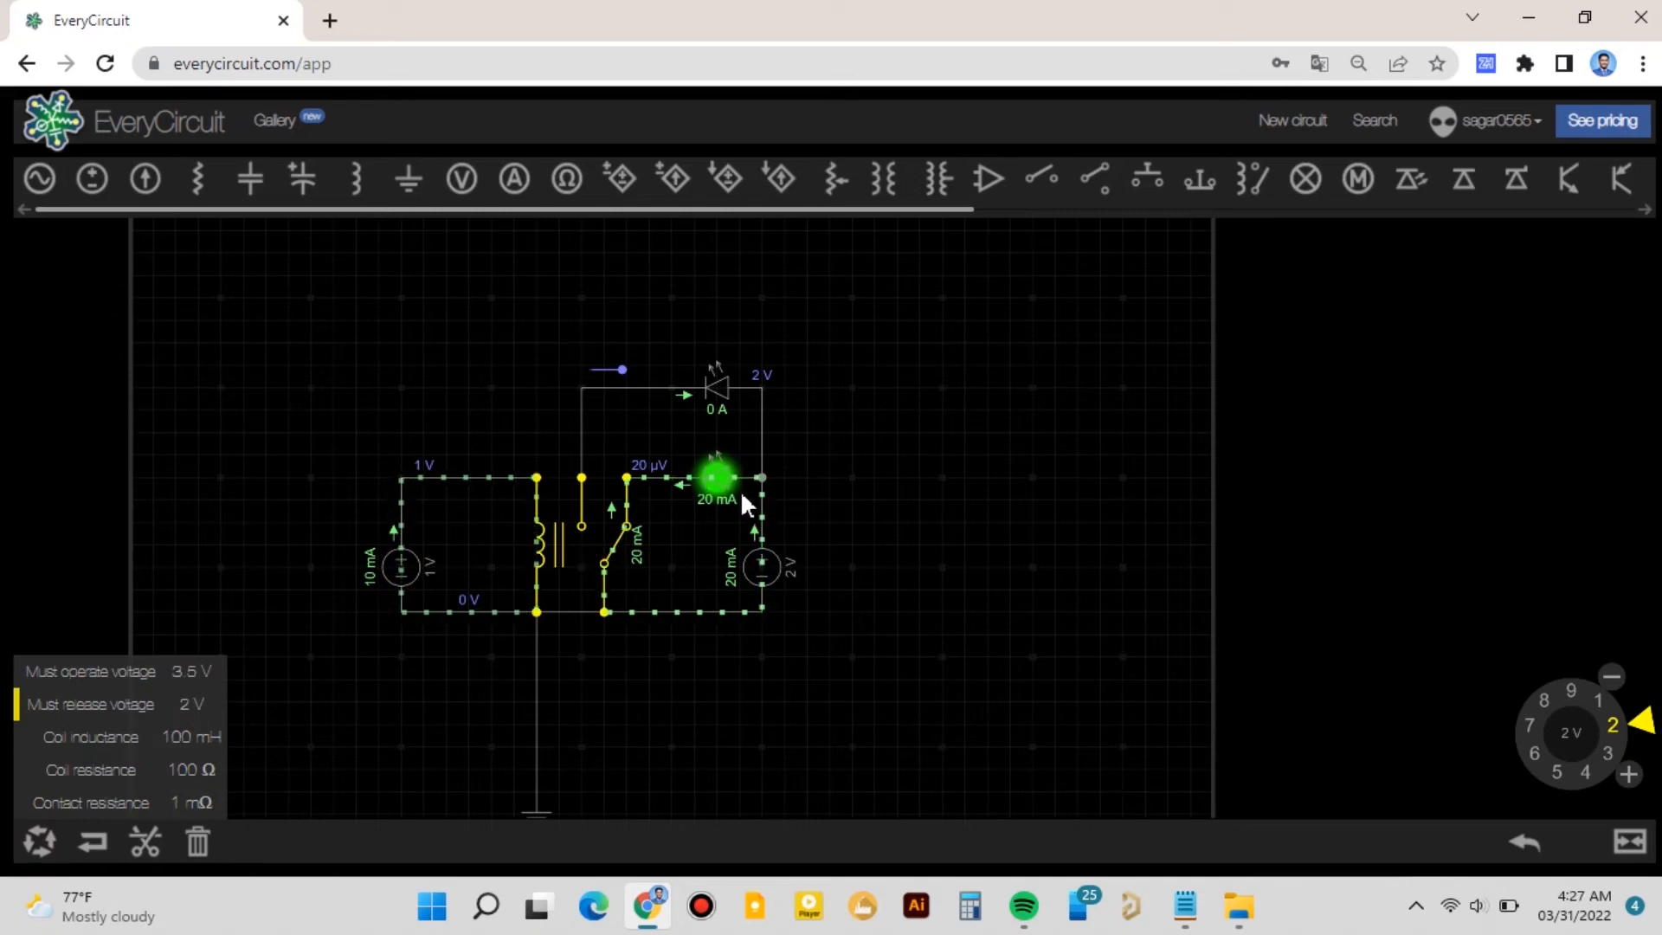
click(403, 560)
mouse_move(1623, 679)
mouse_down()
mouse_move(1647, 753)
mouse_move(1638, 789)
mouse_move(1592, 823)
mouse_up()
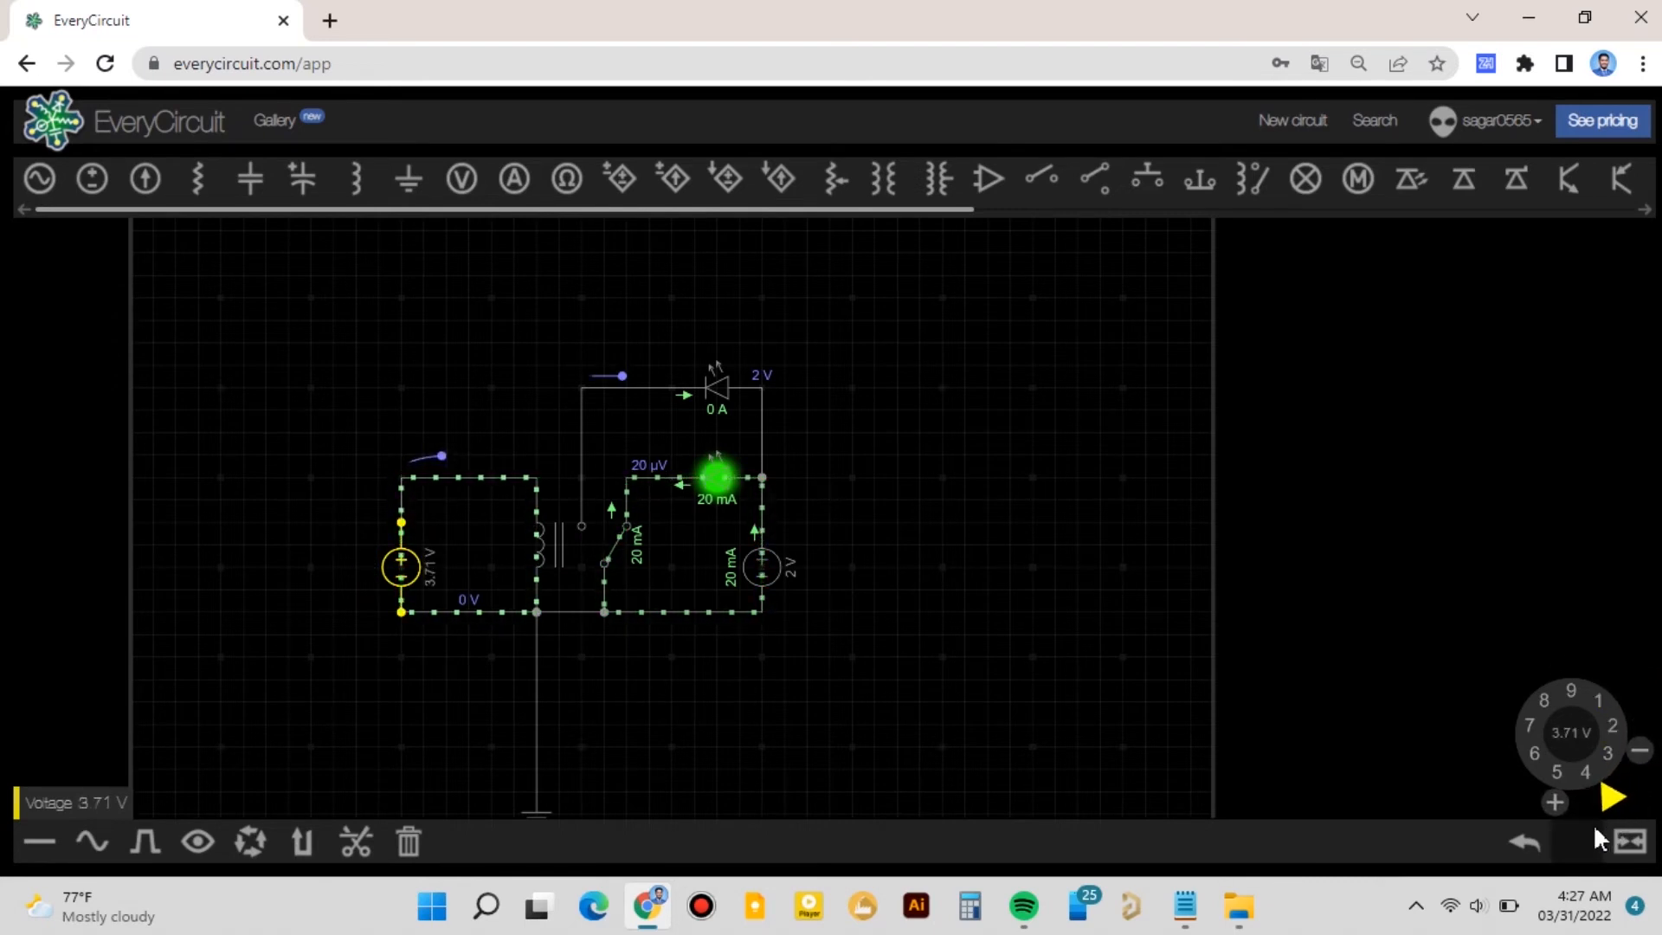
- Change the upper LED's colour to red, a wavelength of 680 nm
click(714, 390)
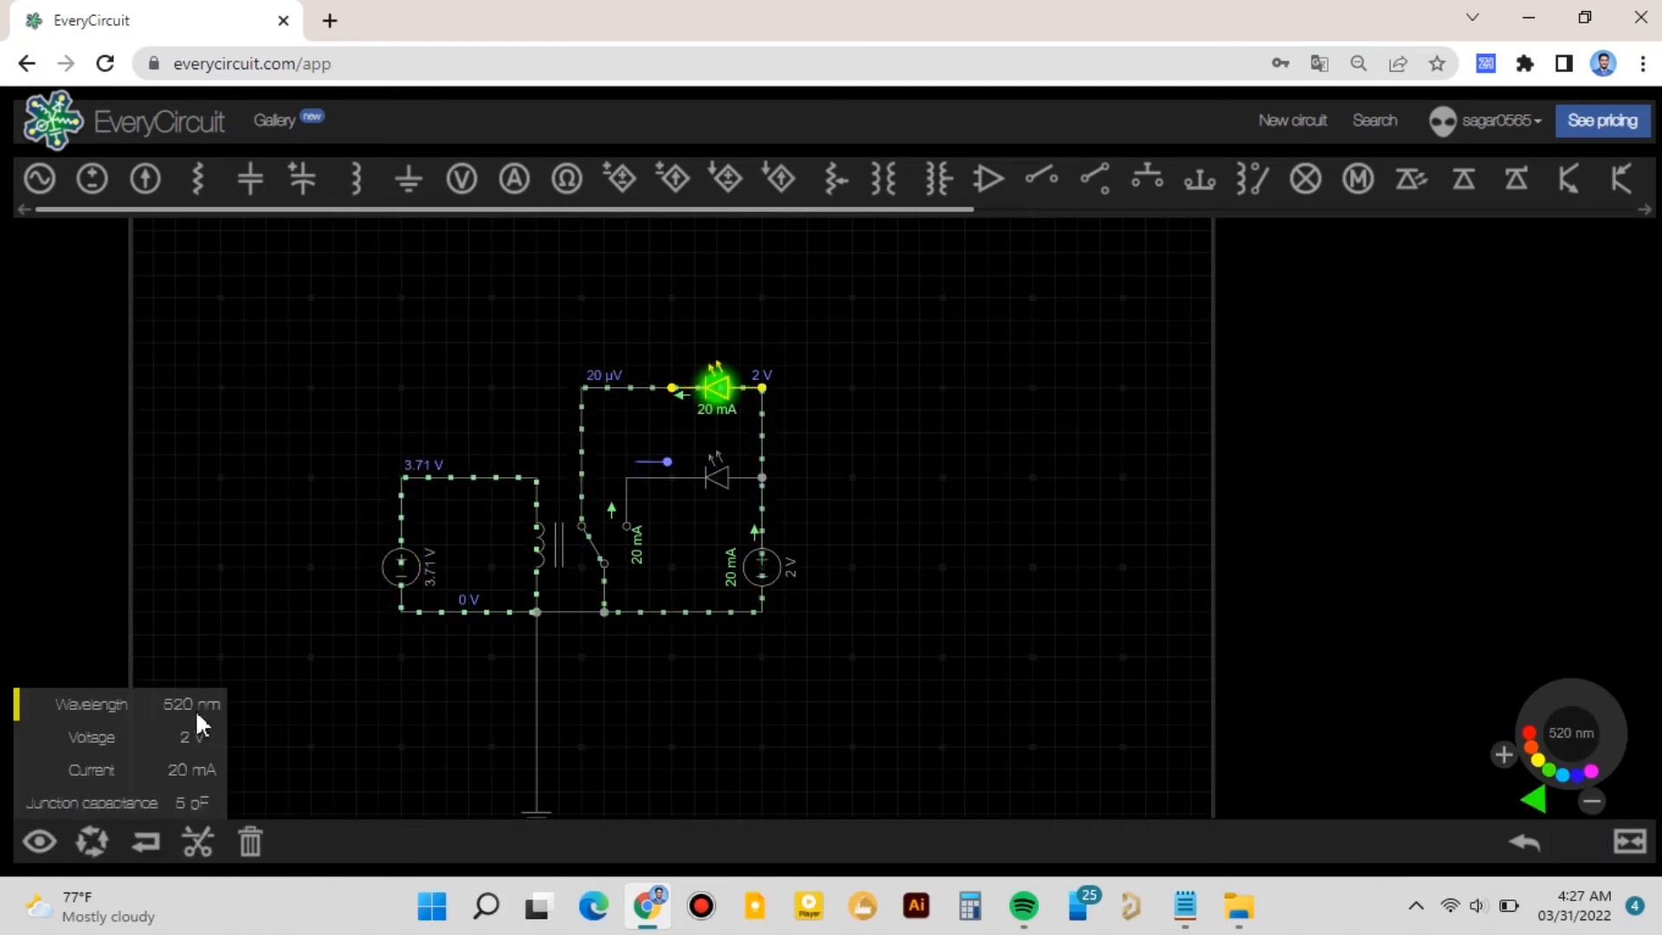
click(1531, 732)
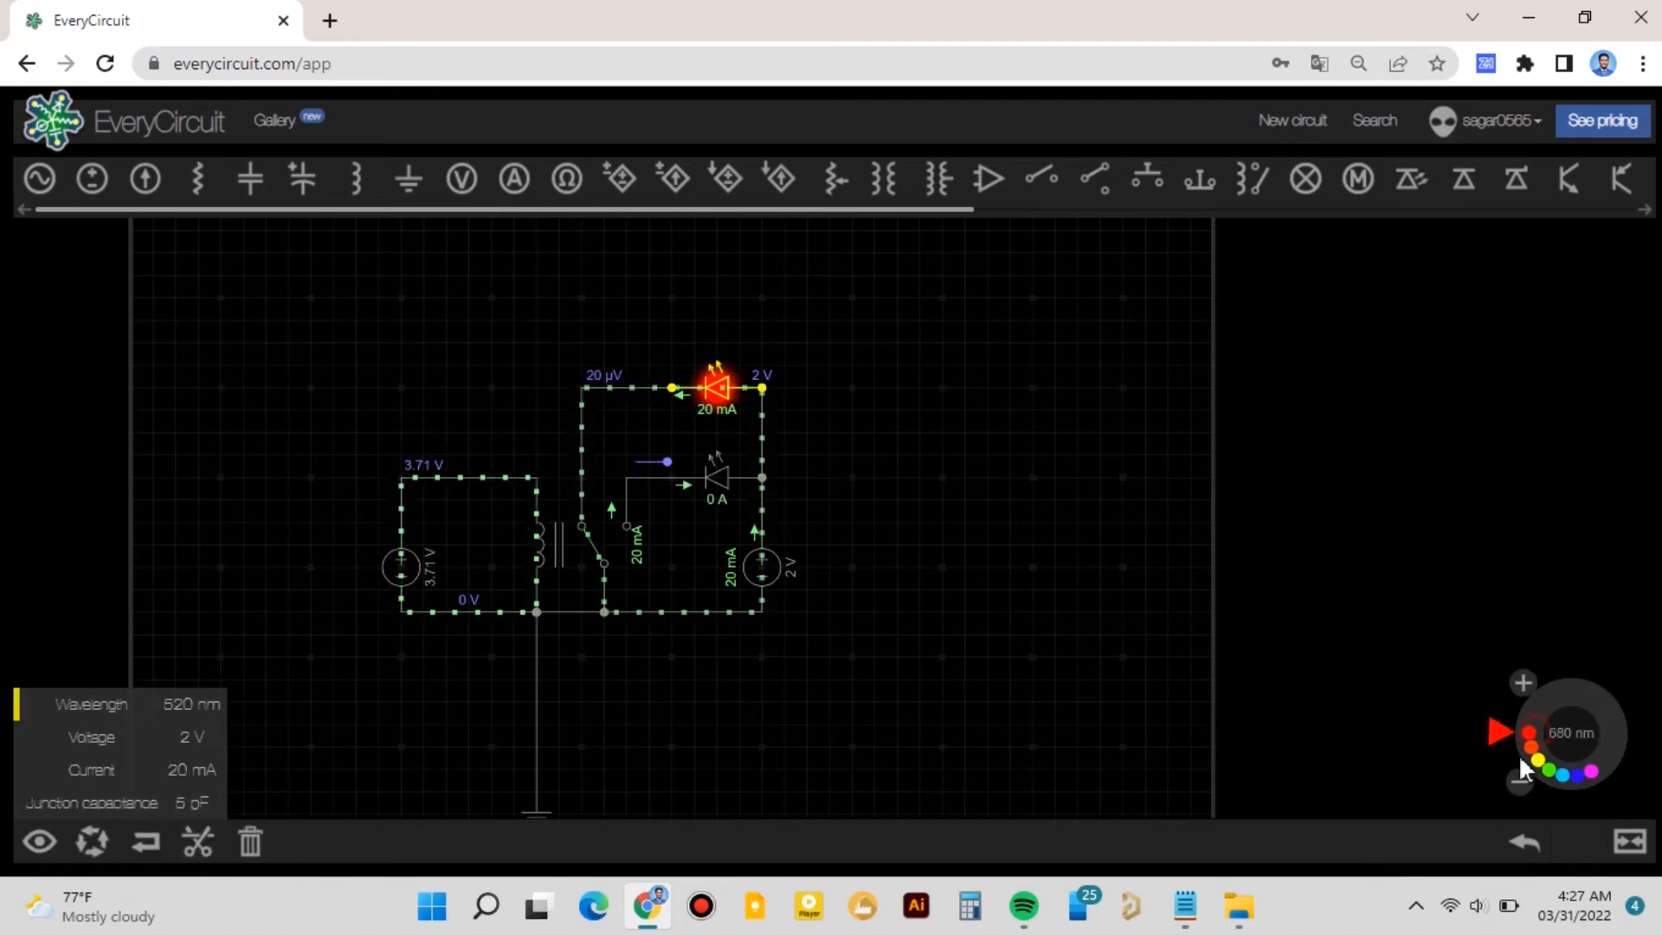
click(1044, 599)
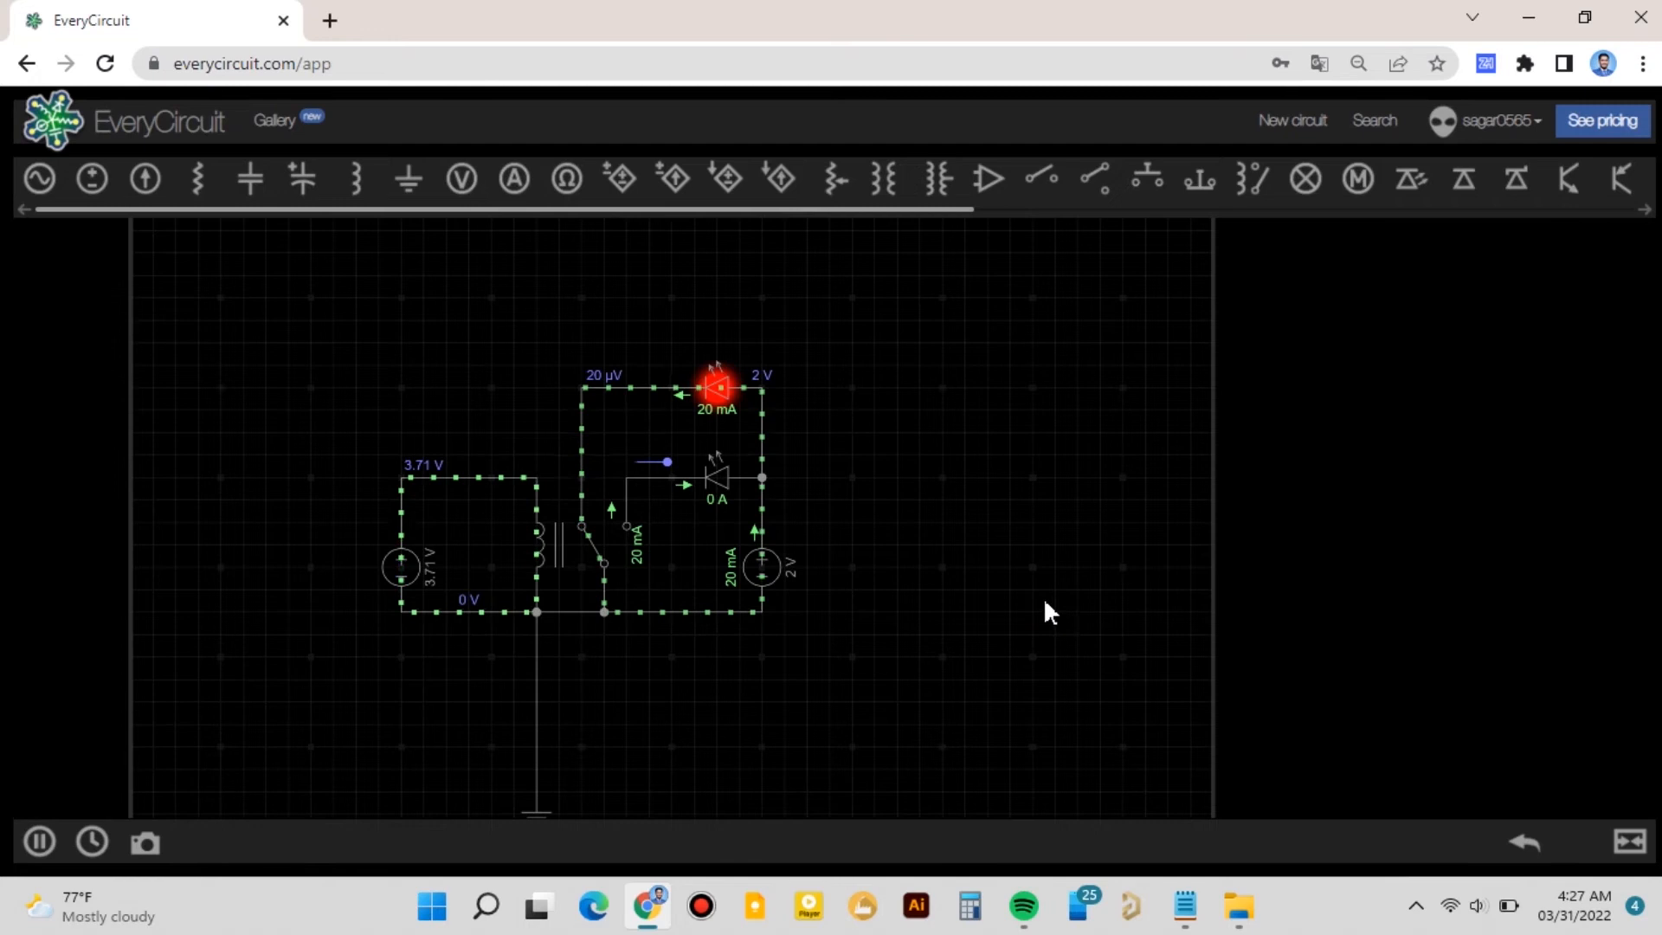
- Lower the first DC source's voltage with its dial while the simulation runs
click(404, 574)
click(538, 563)
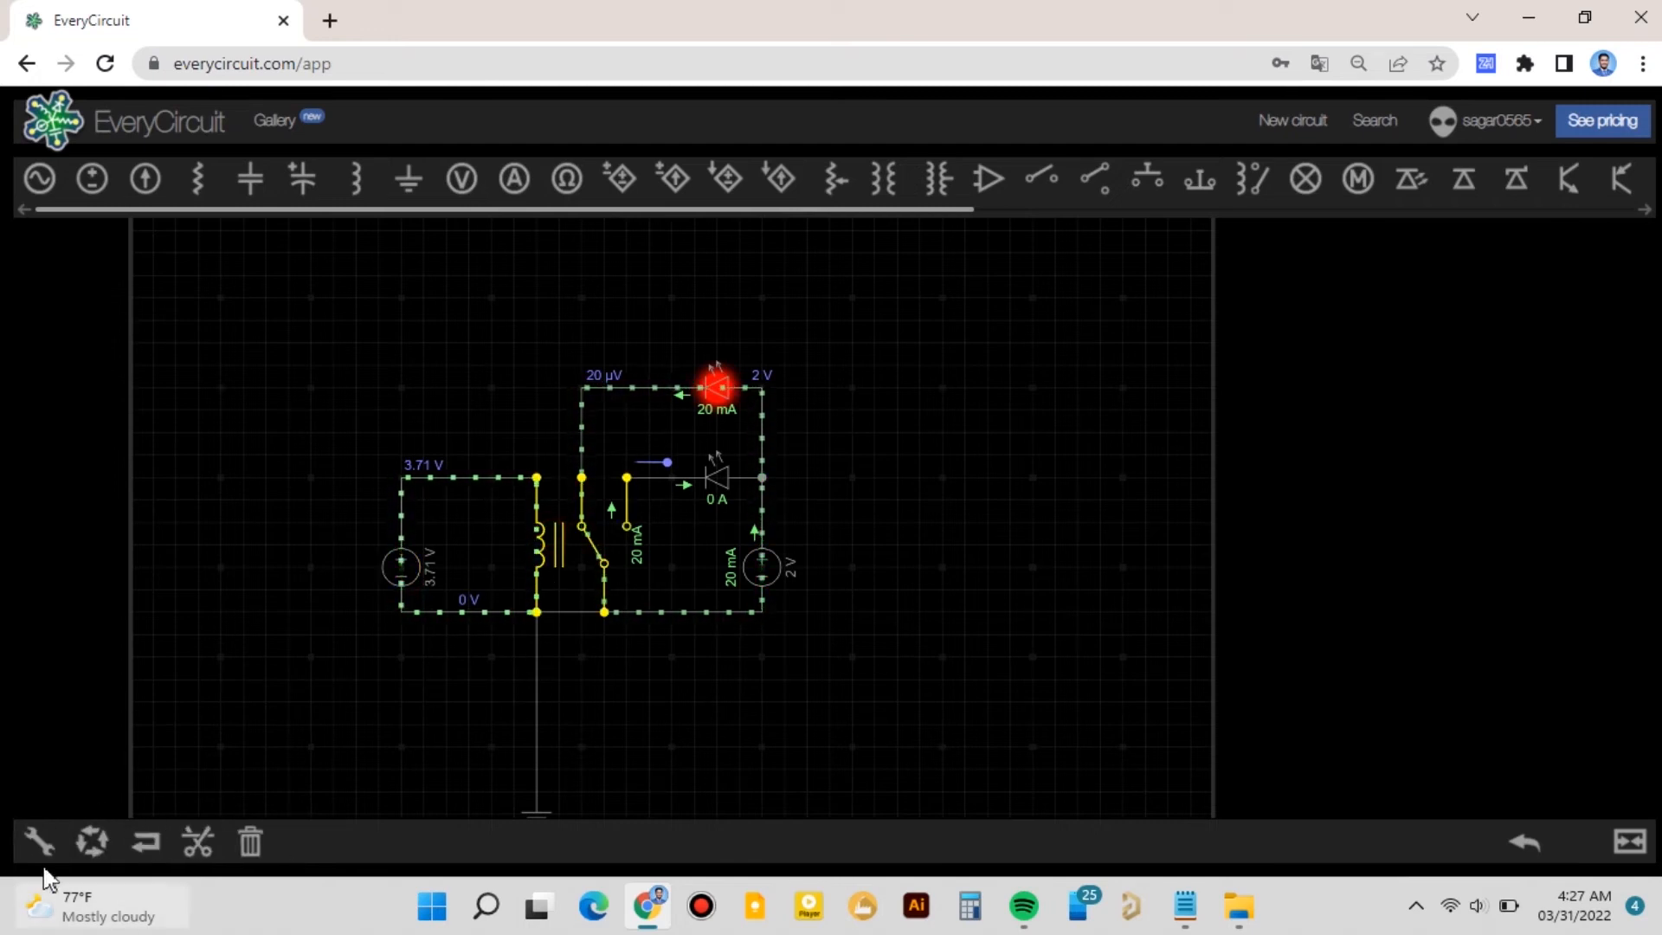
click(39, 841)
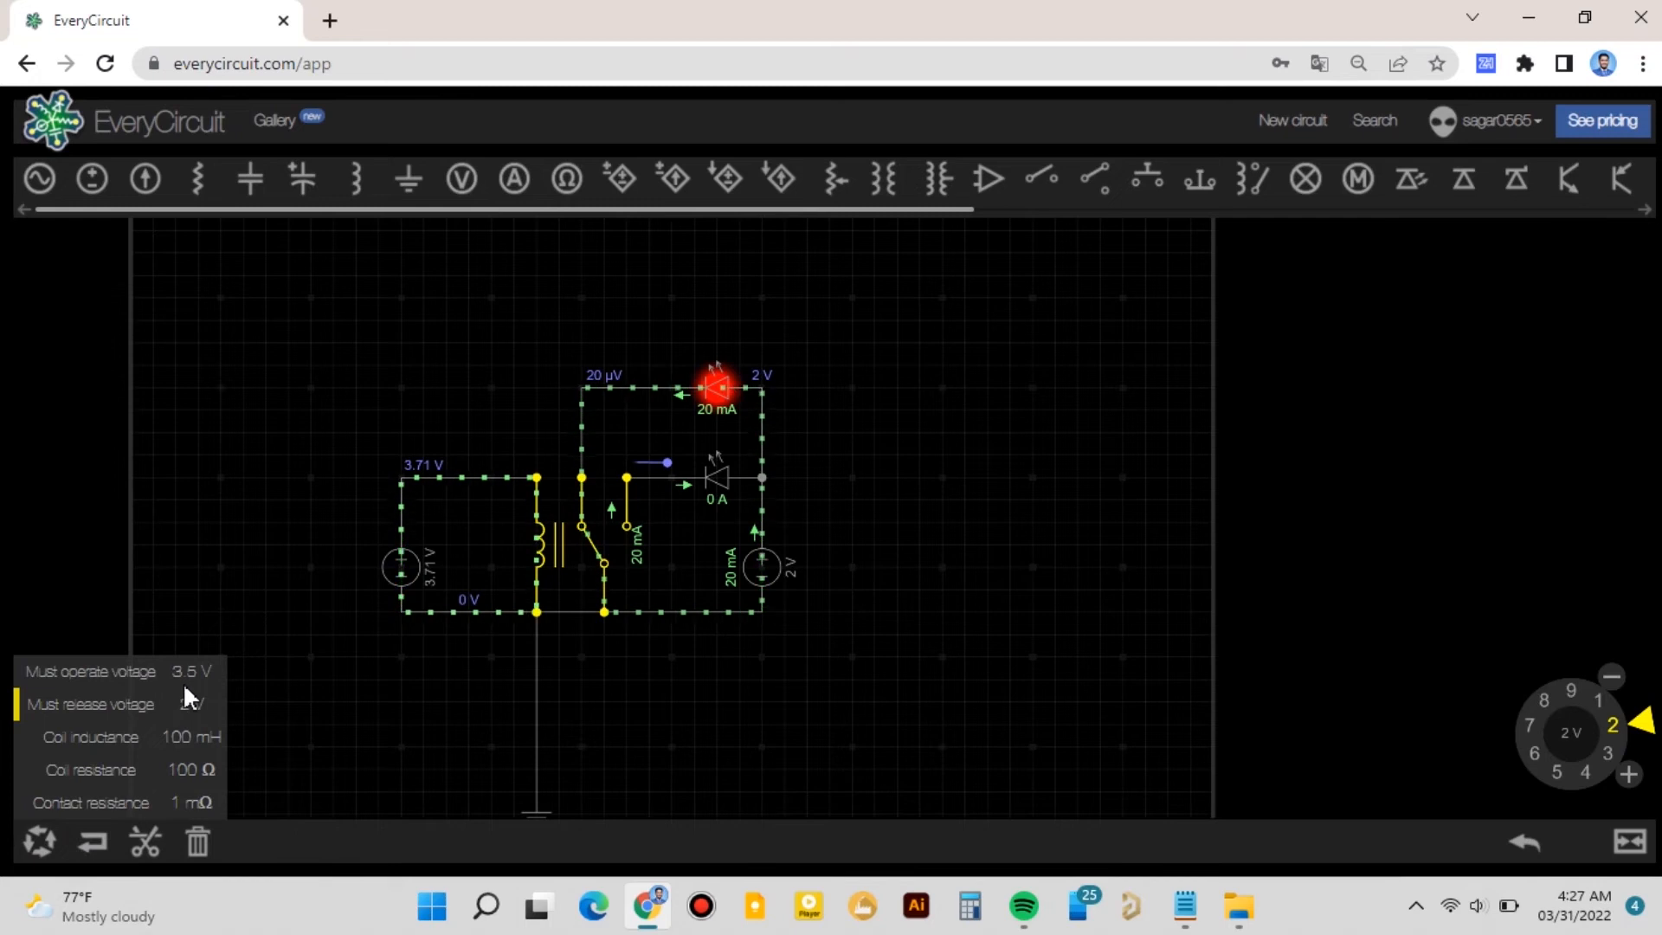
click(397, 568)
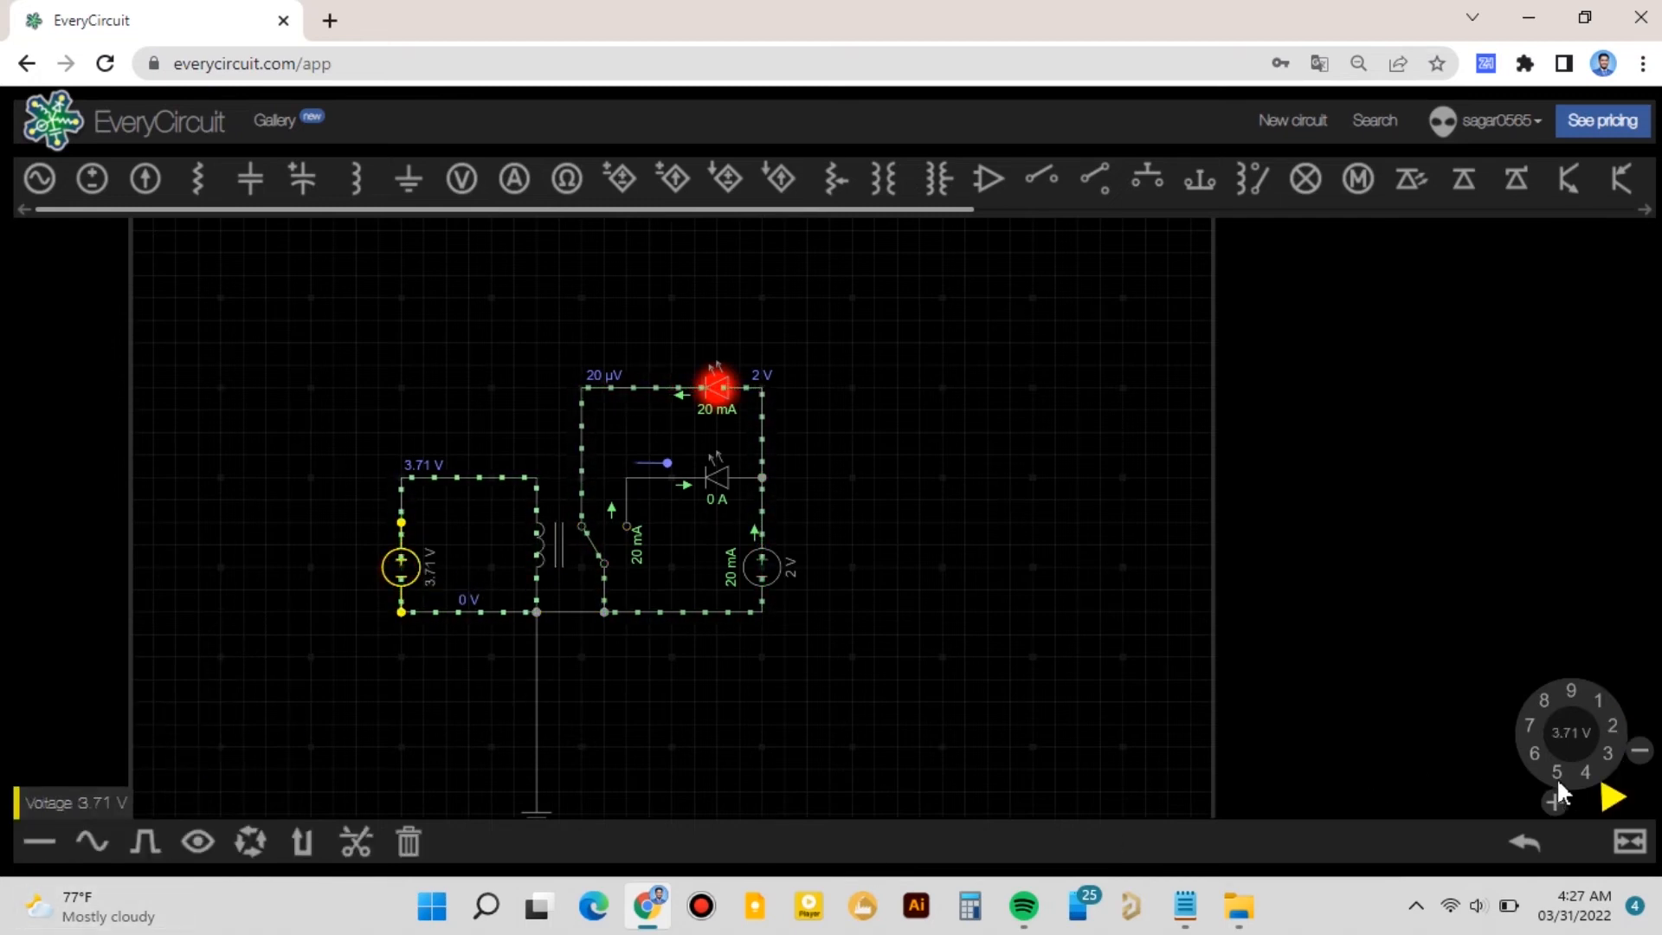
drag(1615, 795, 1632, 727)
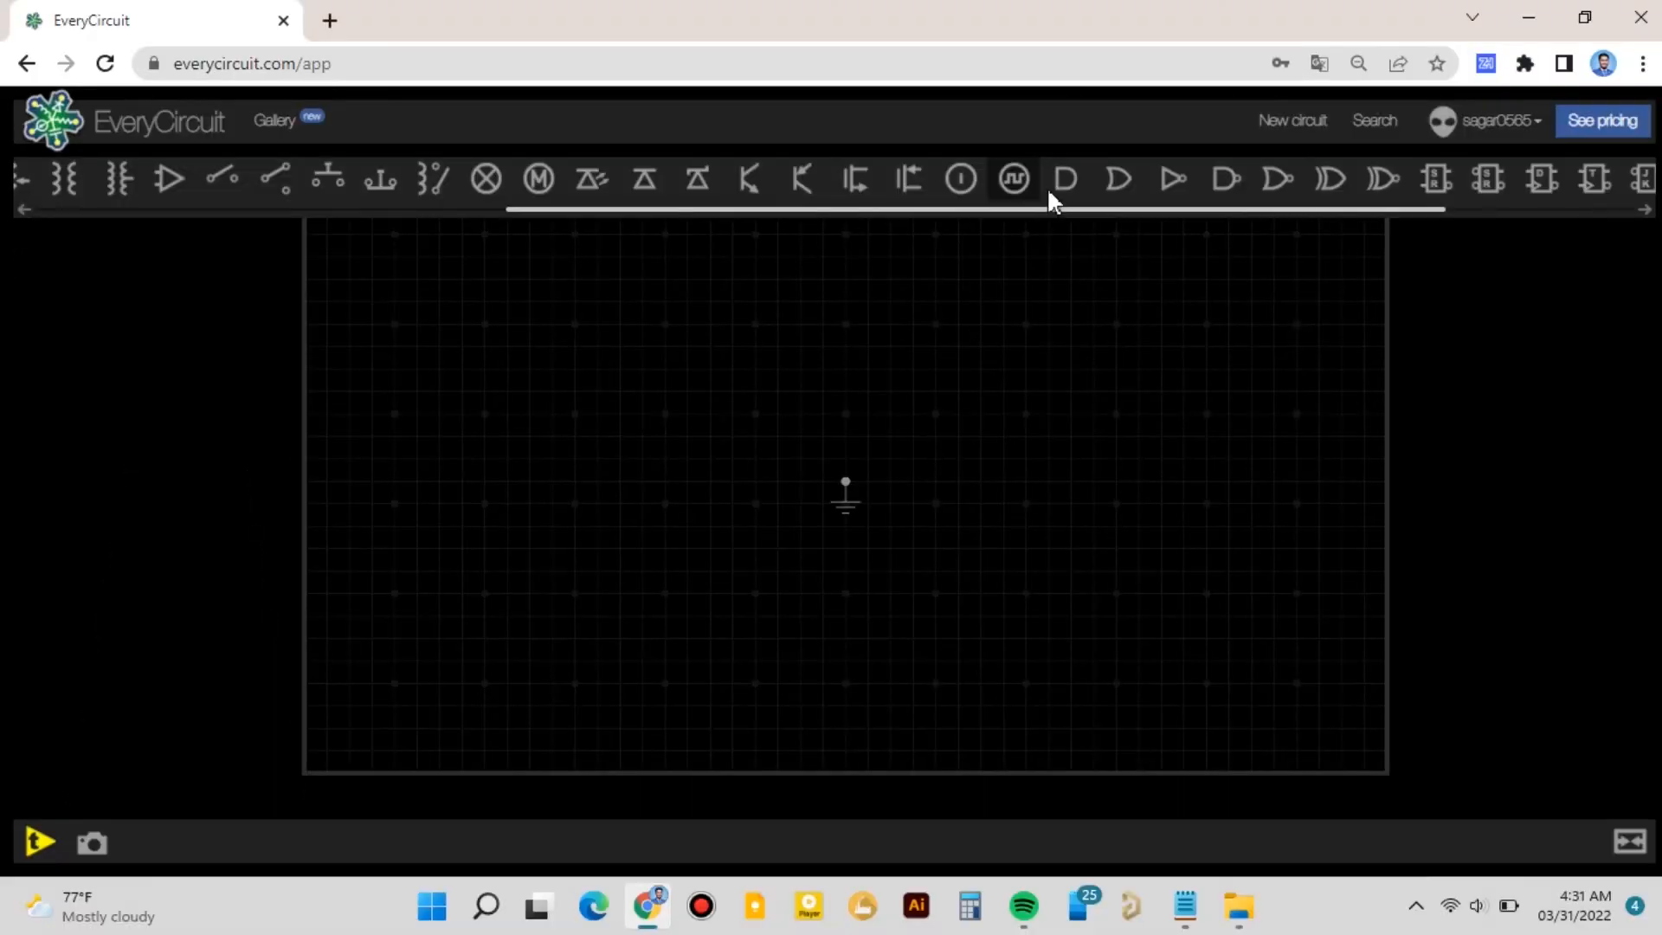
- In a new circuit, place an AND gate and a lamp, wiring the gate's output through the lamp to ground
drag(369, 277, 763, 367)
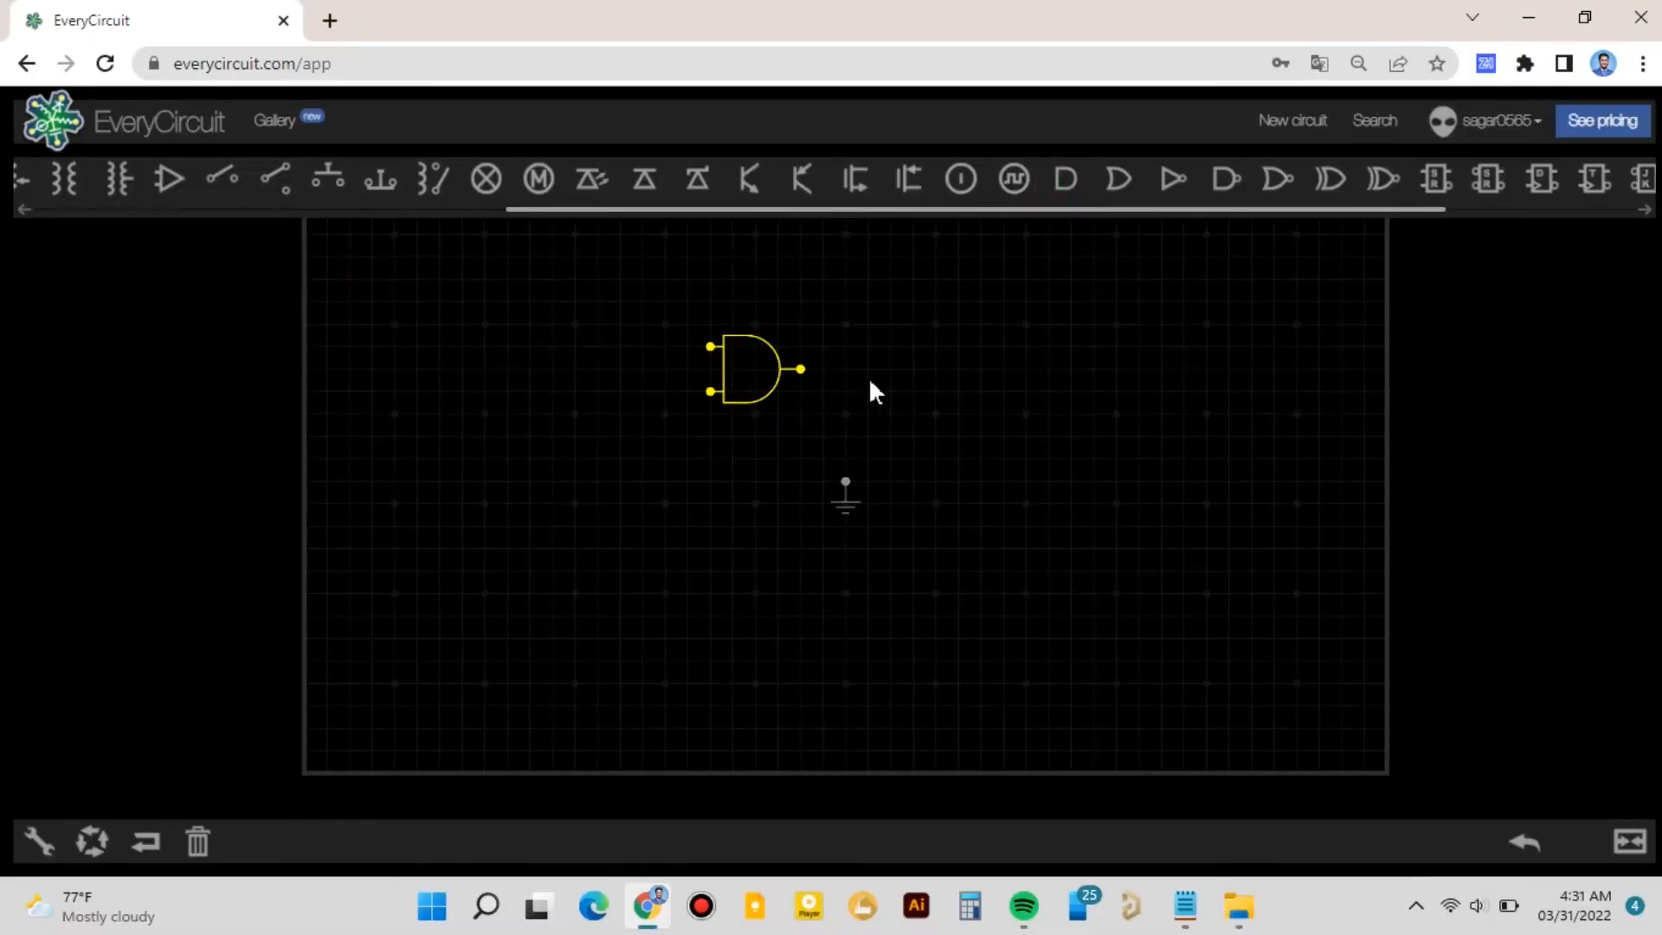
click(483, 181)
drag(350, 278, 846, 436)
drag(782, 369, 828, 390)
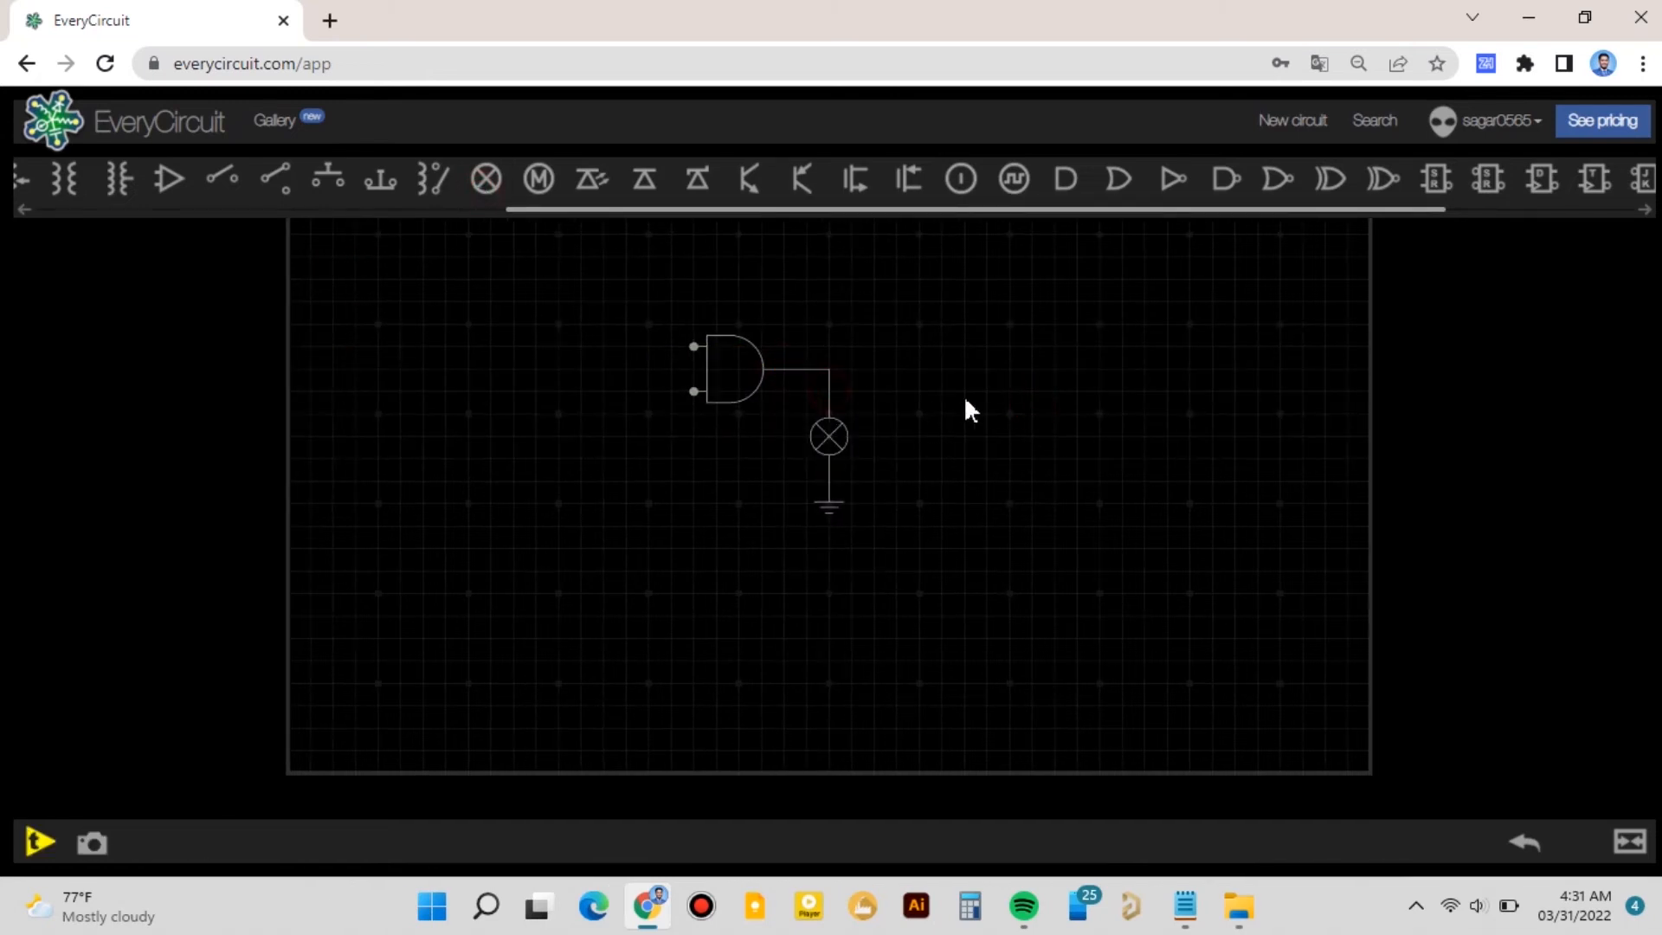
- Add two logic input sources connected to the AND gate's two inputs
click(959, 179)
drag(308, 259, 651, 356)
click(959, 179)
drag(309, 257, 647, 394)
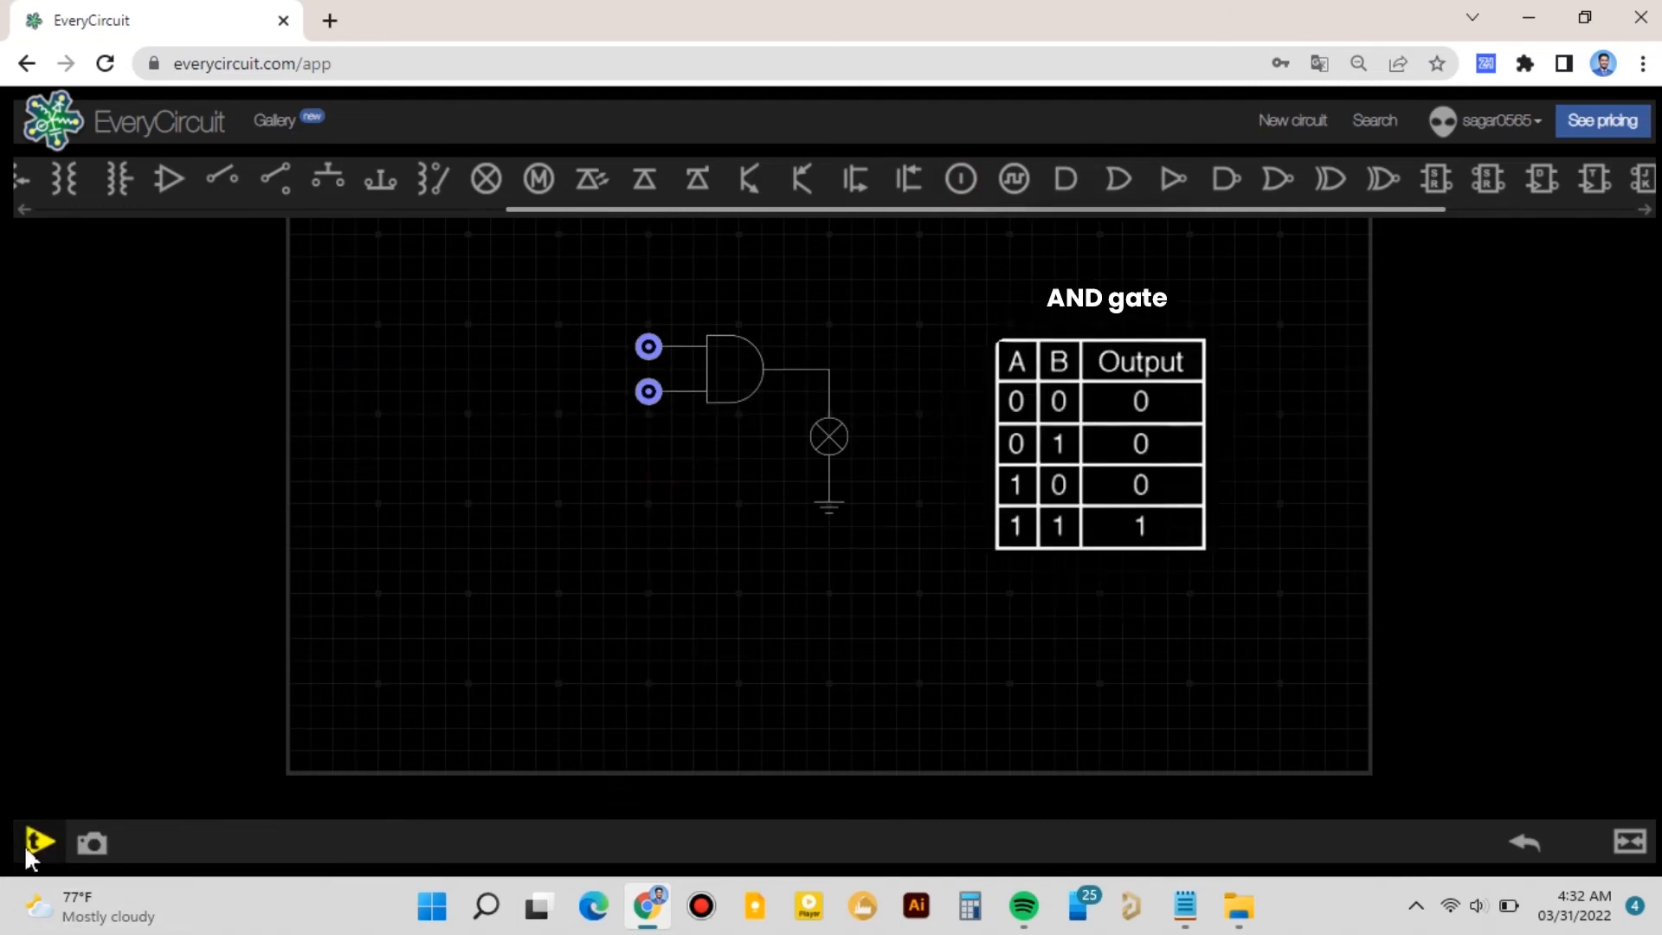
- Run the simulation and switch both logic inputs high
drag(921, 623, 823, 615)
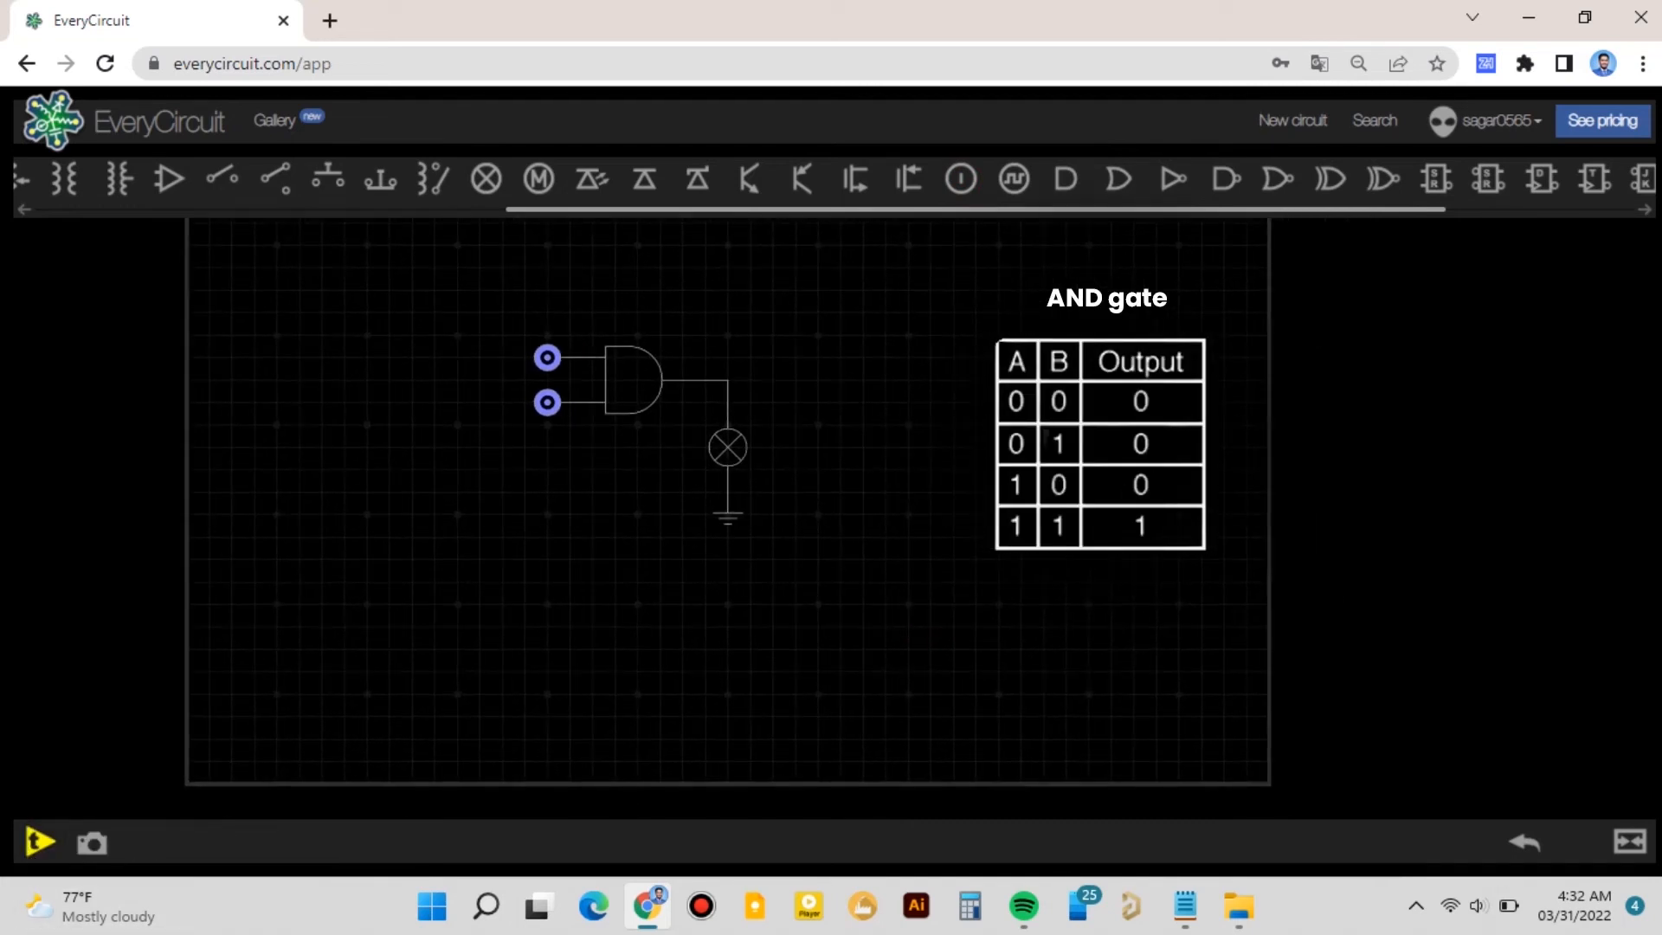
click(37, 839)
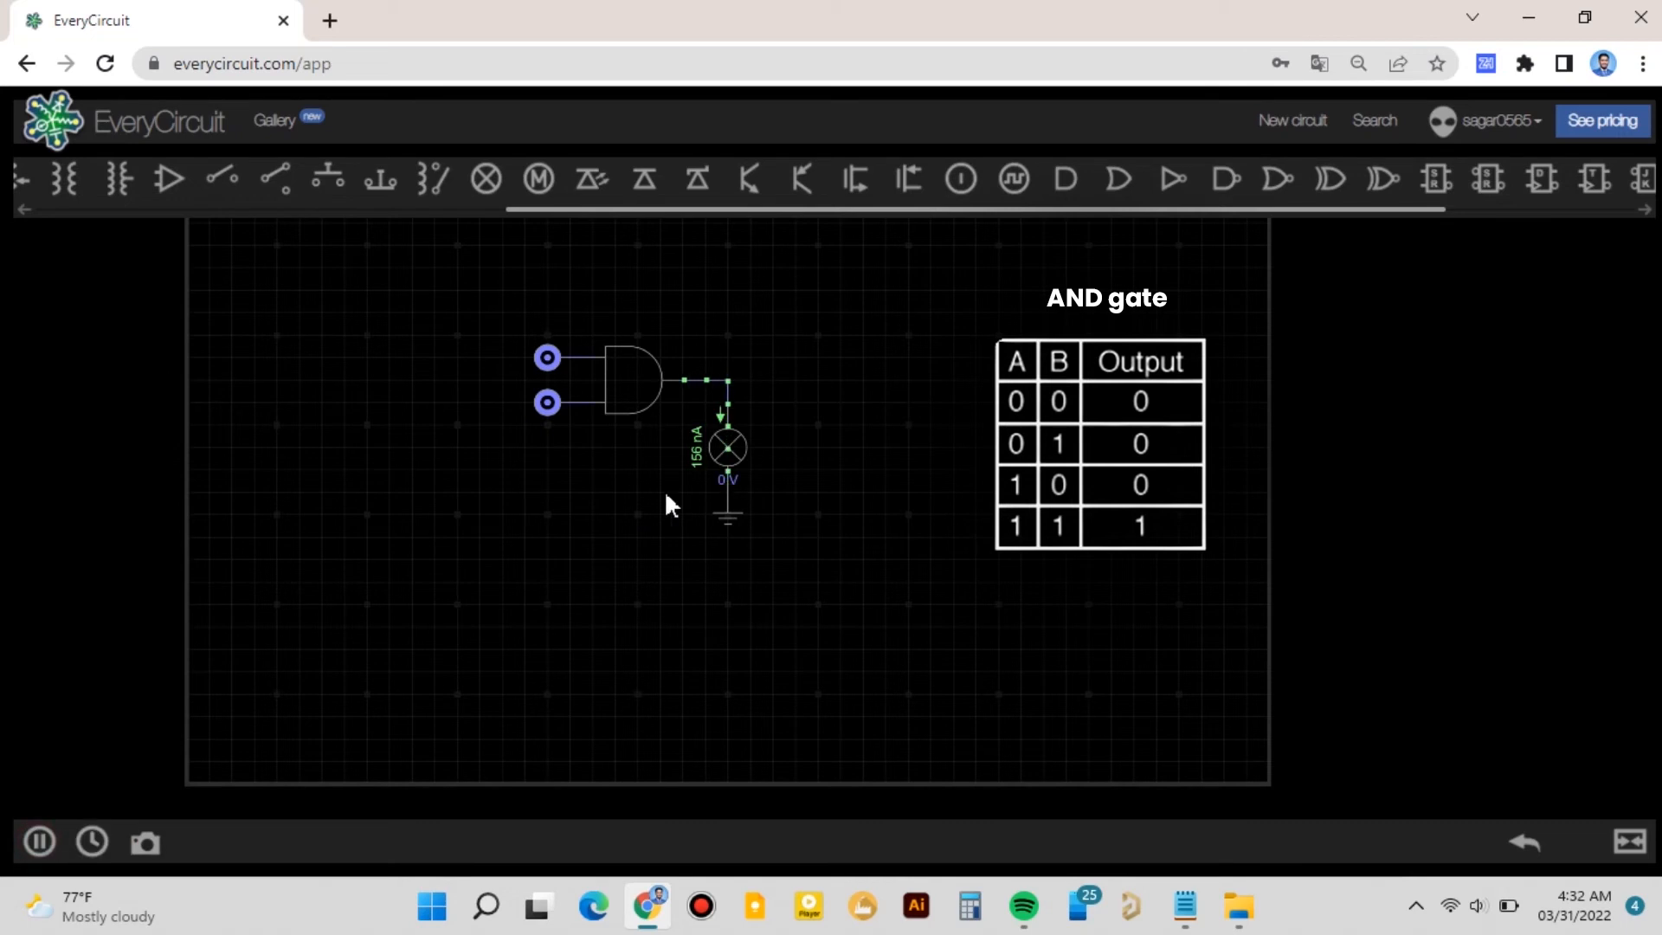
click(547, 356)
click(547, 401)
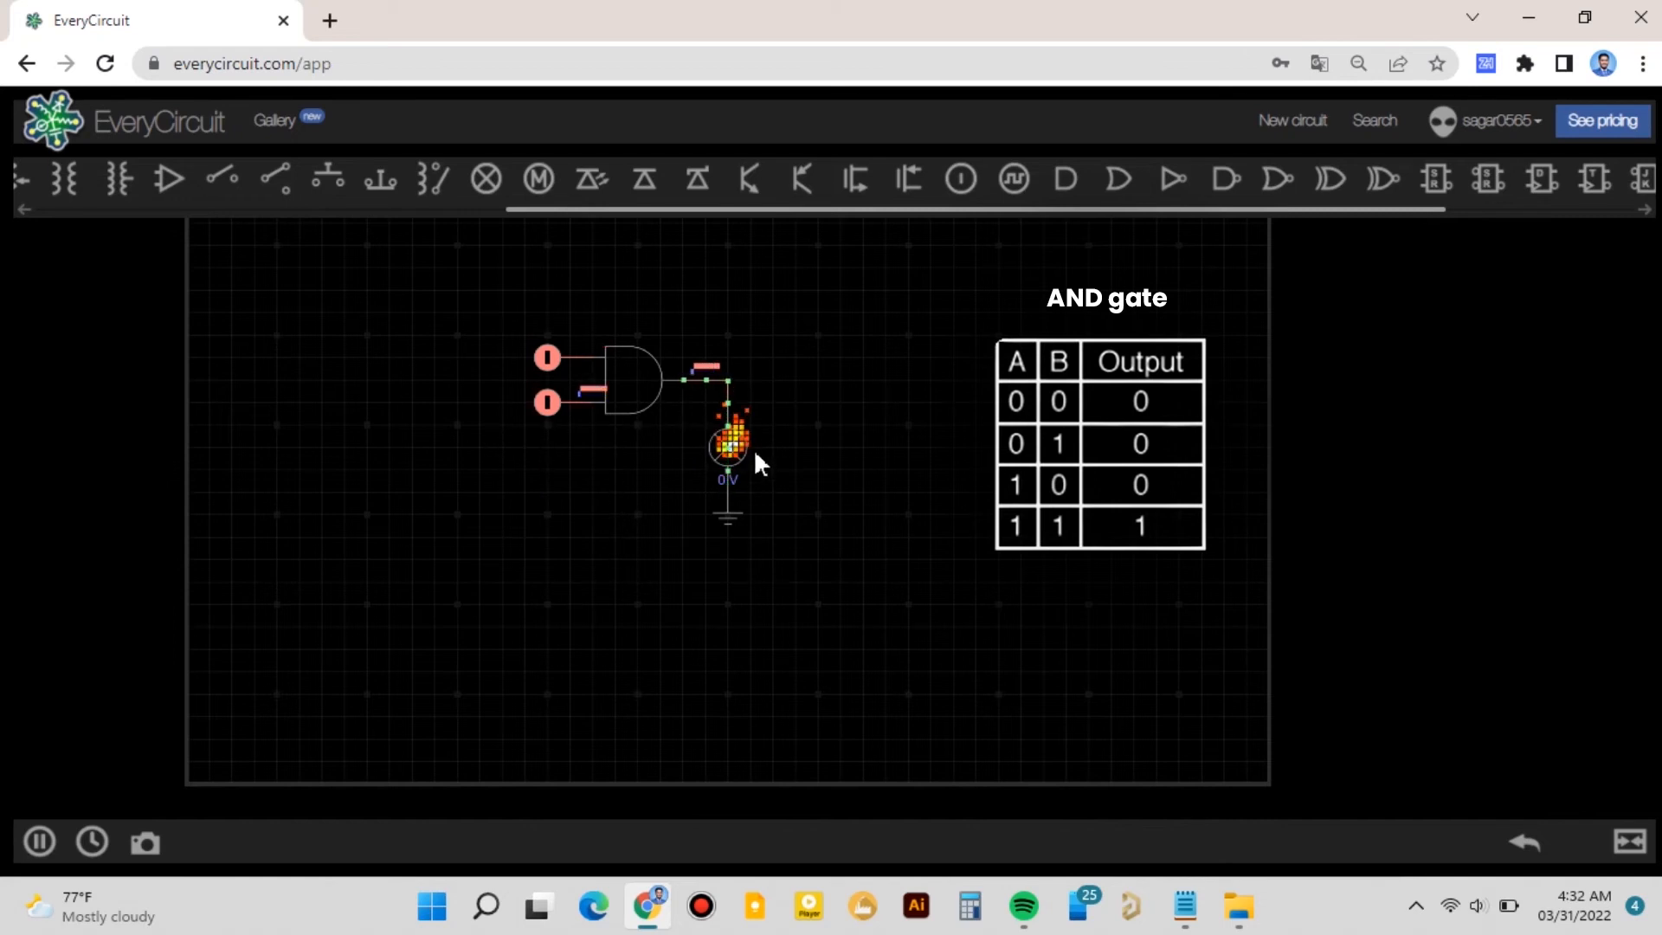
- Set the lamp's voltage rating to about 2.83 V
click(718, 448)
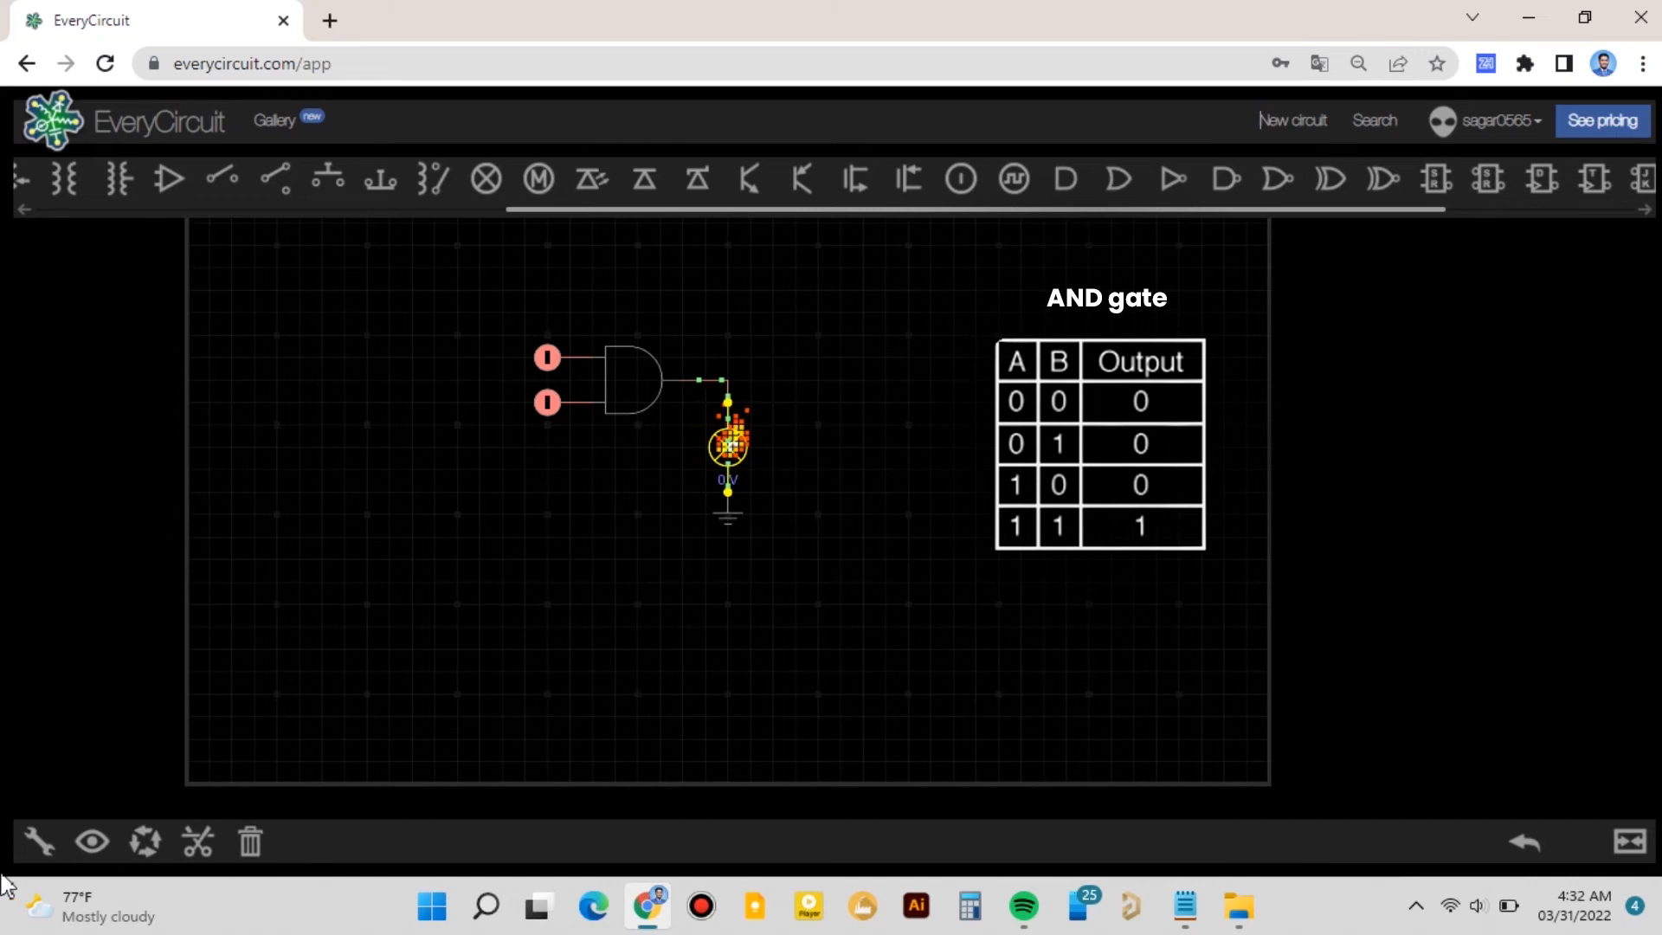
click(38, 842)
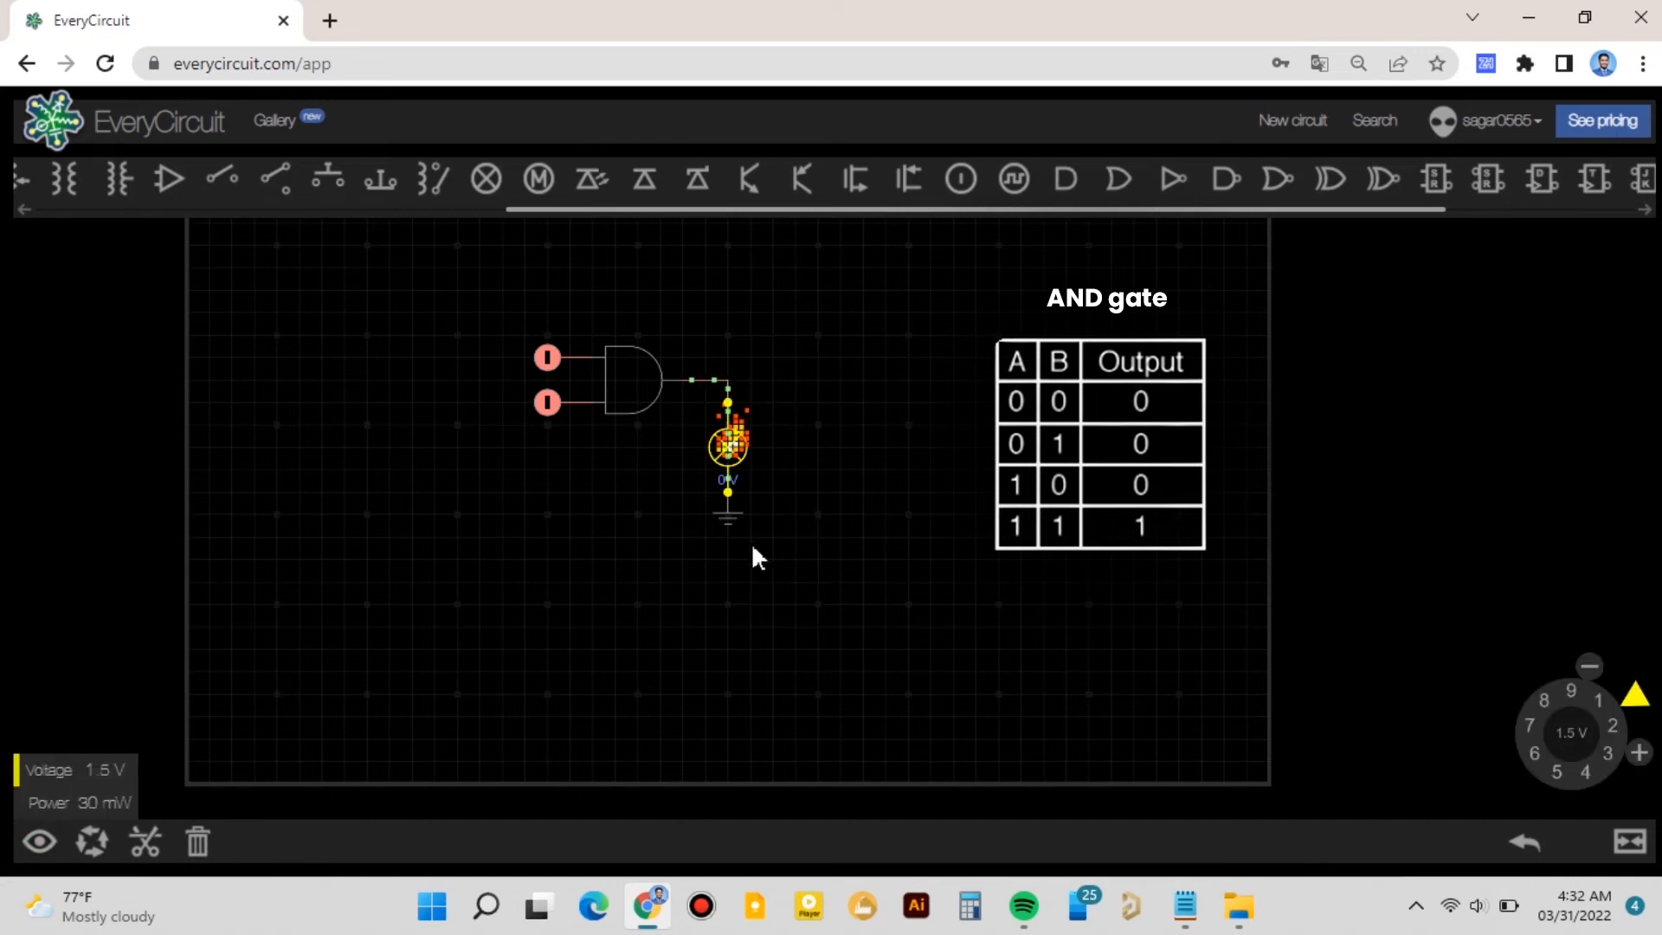
click(638, 401)
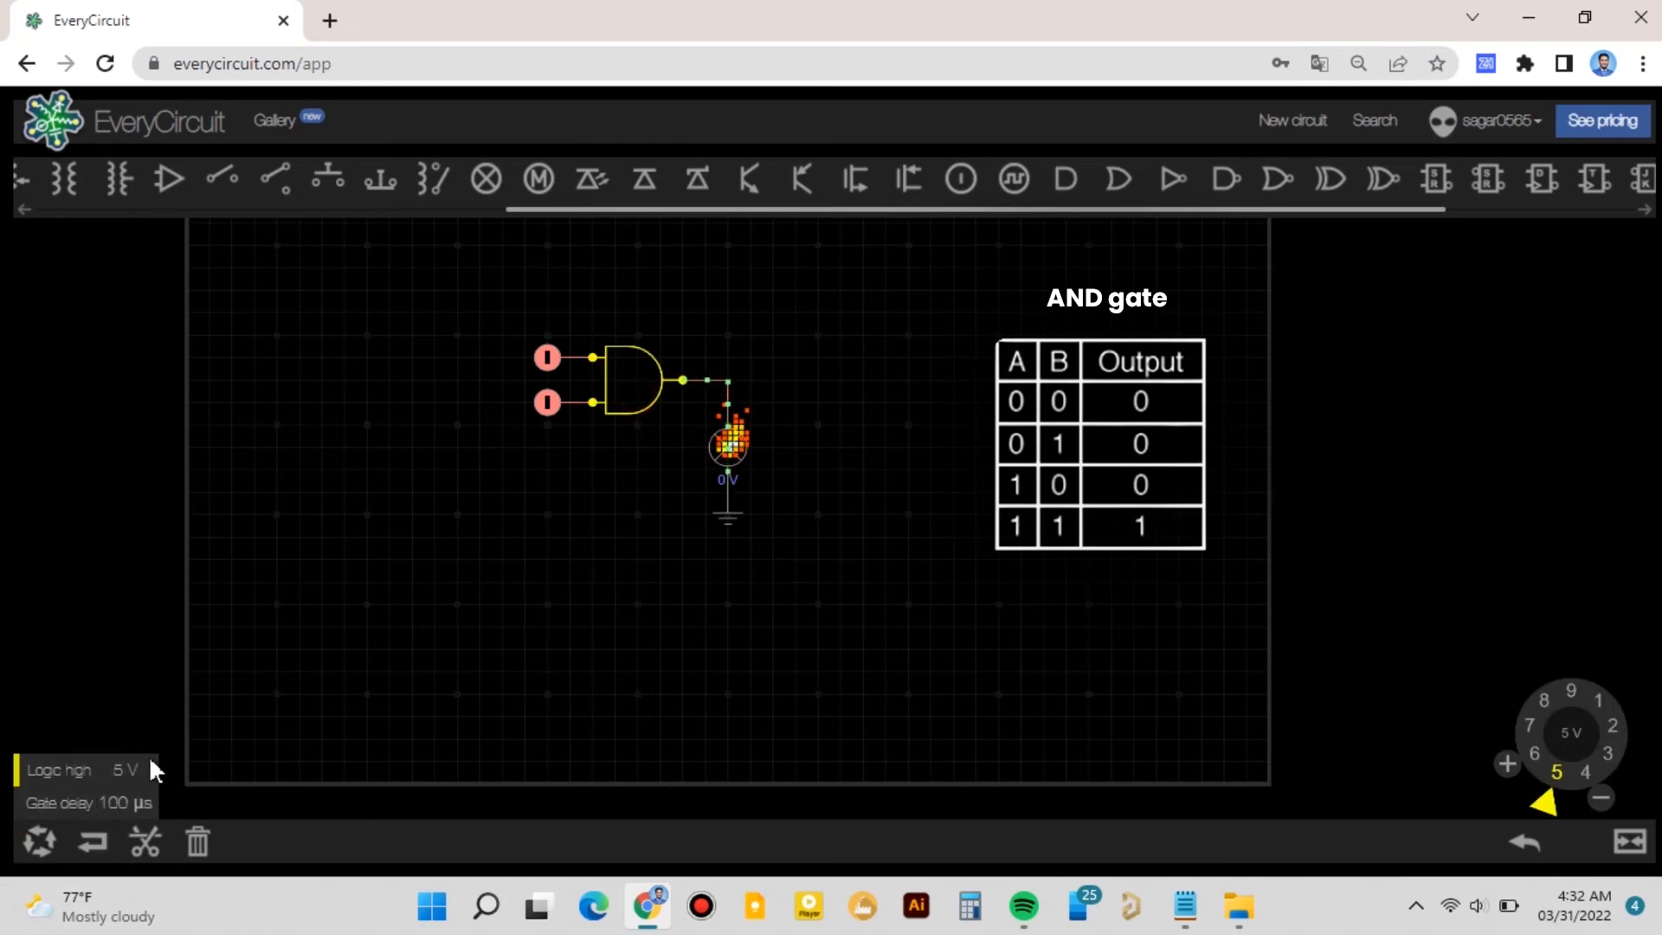
click(737, 444)
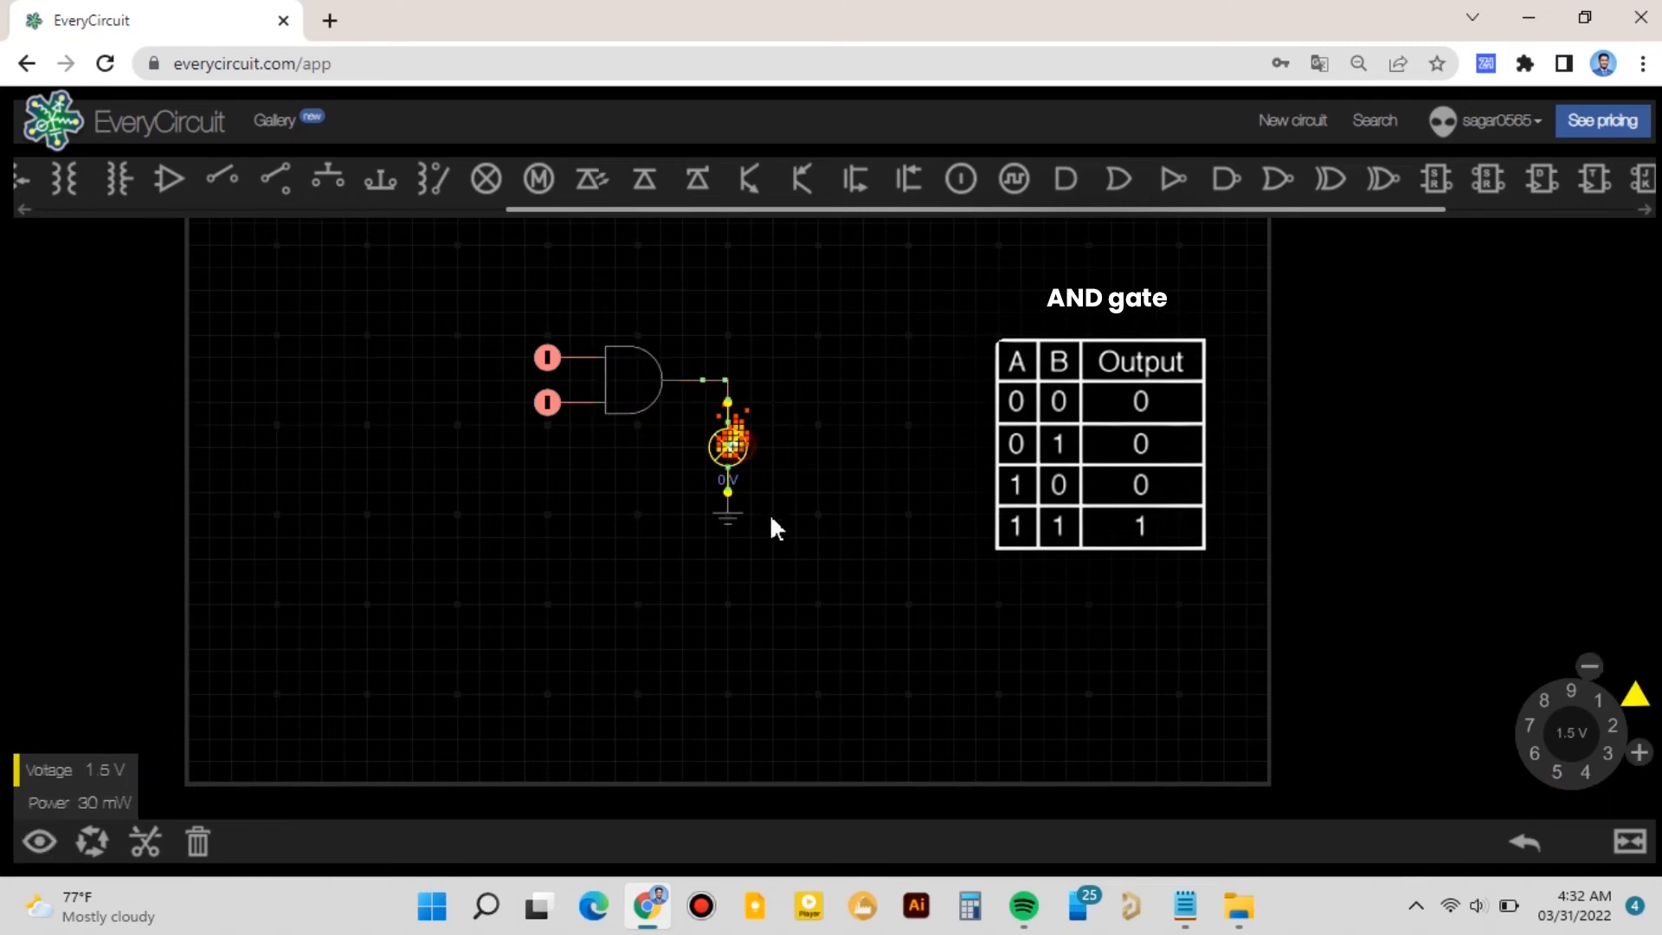
drag(1627, 714, 1636, 765)
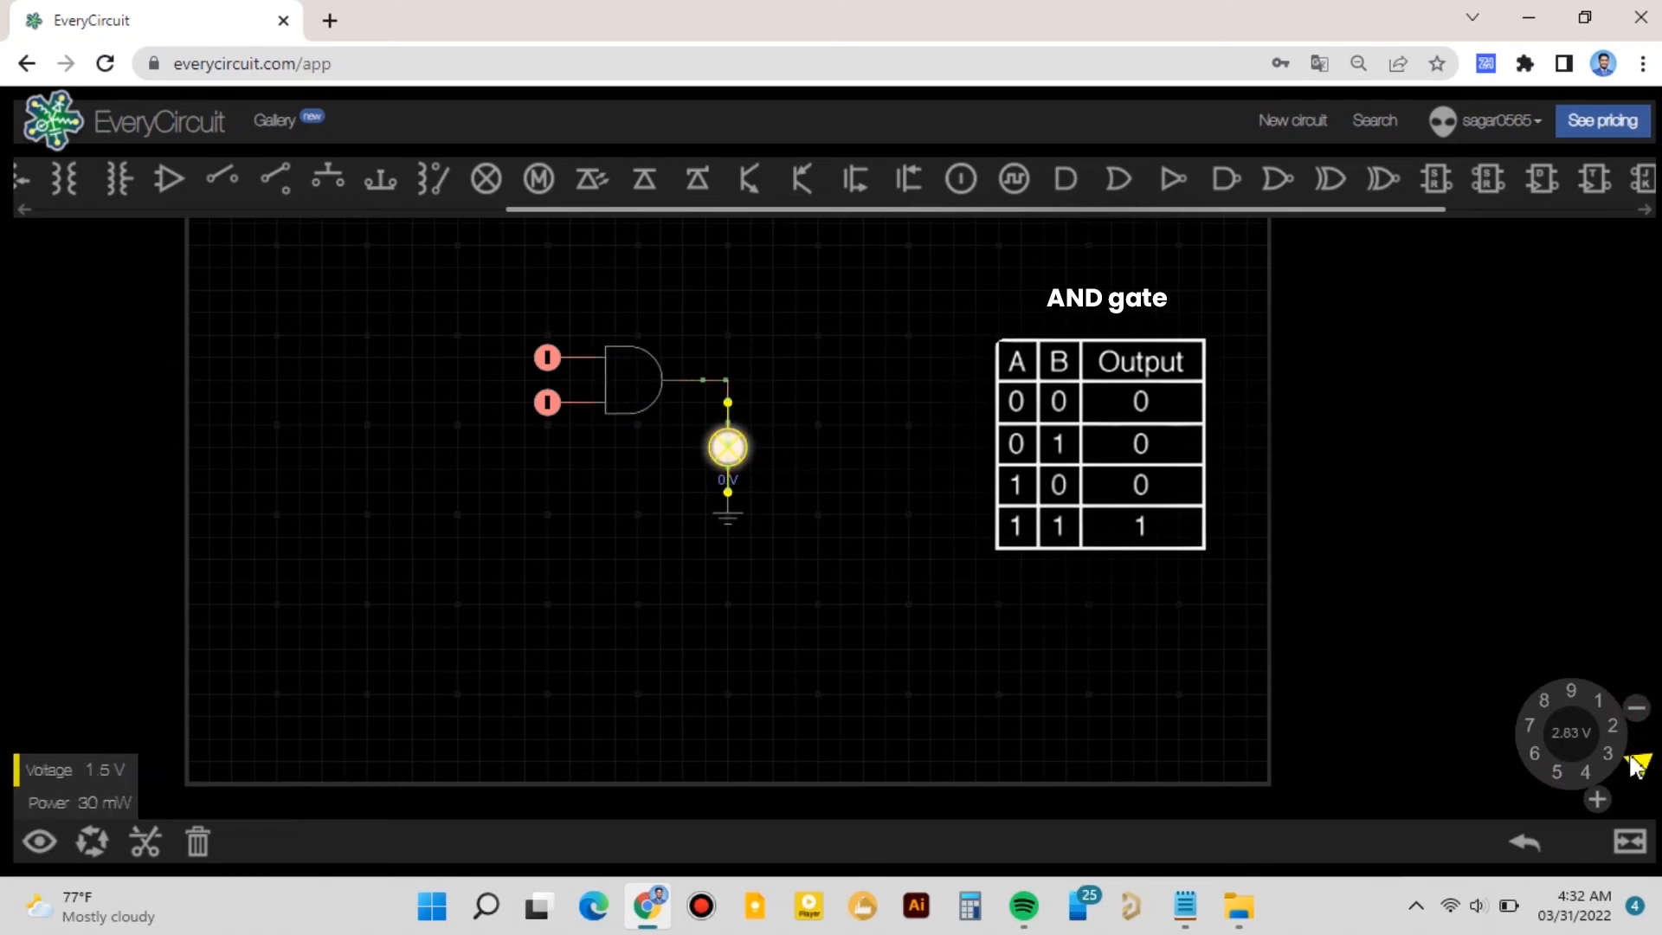
click(824, 625)
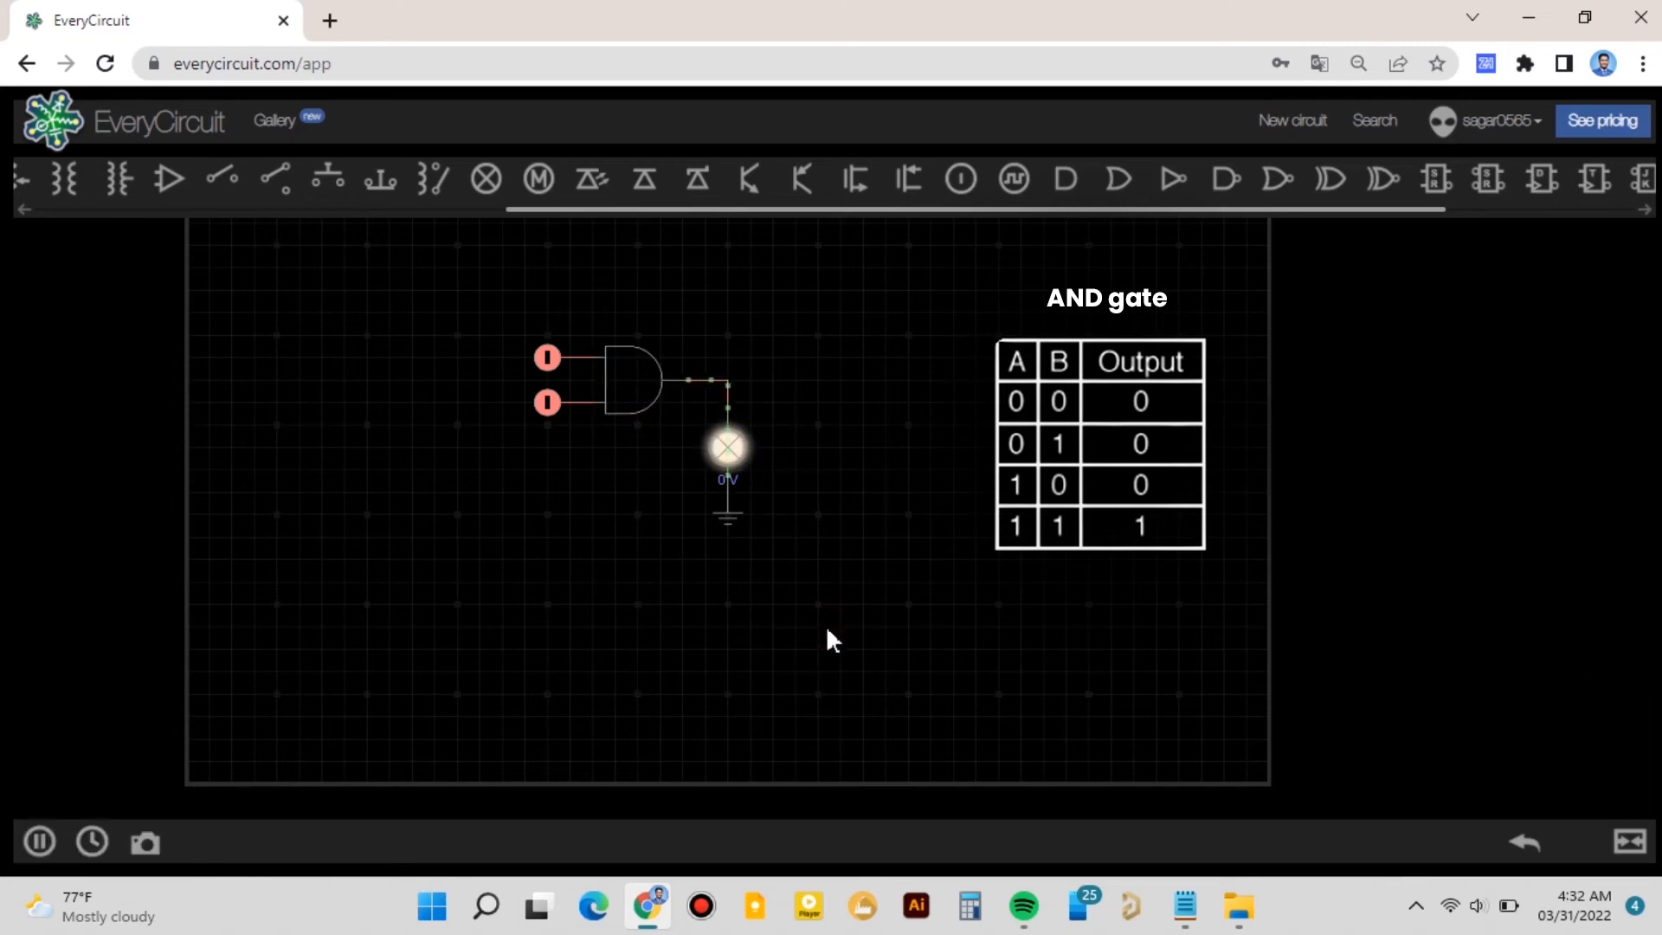
- Switch both logic inputs back to low
click(547, 402)
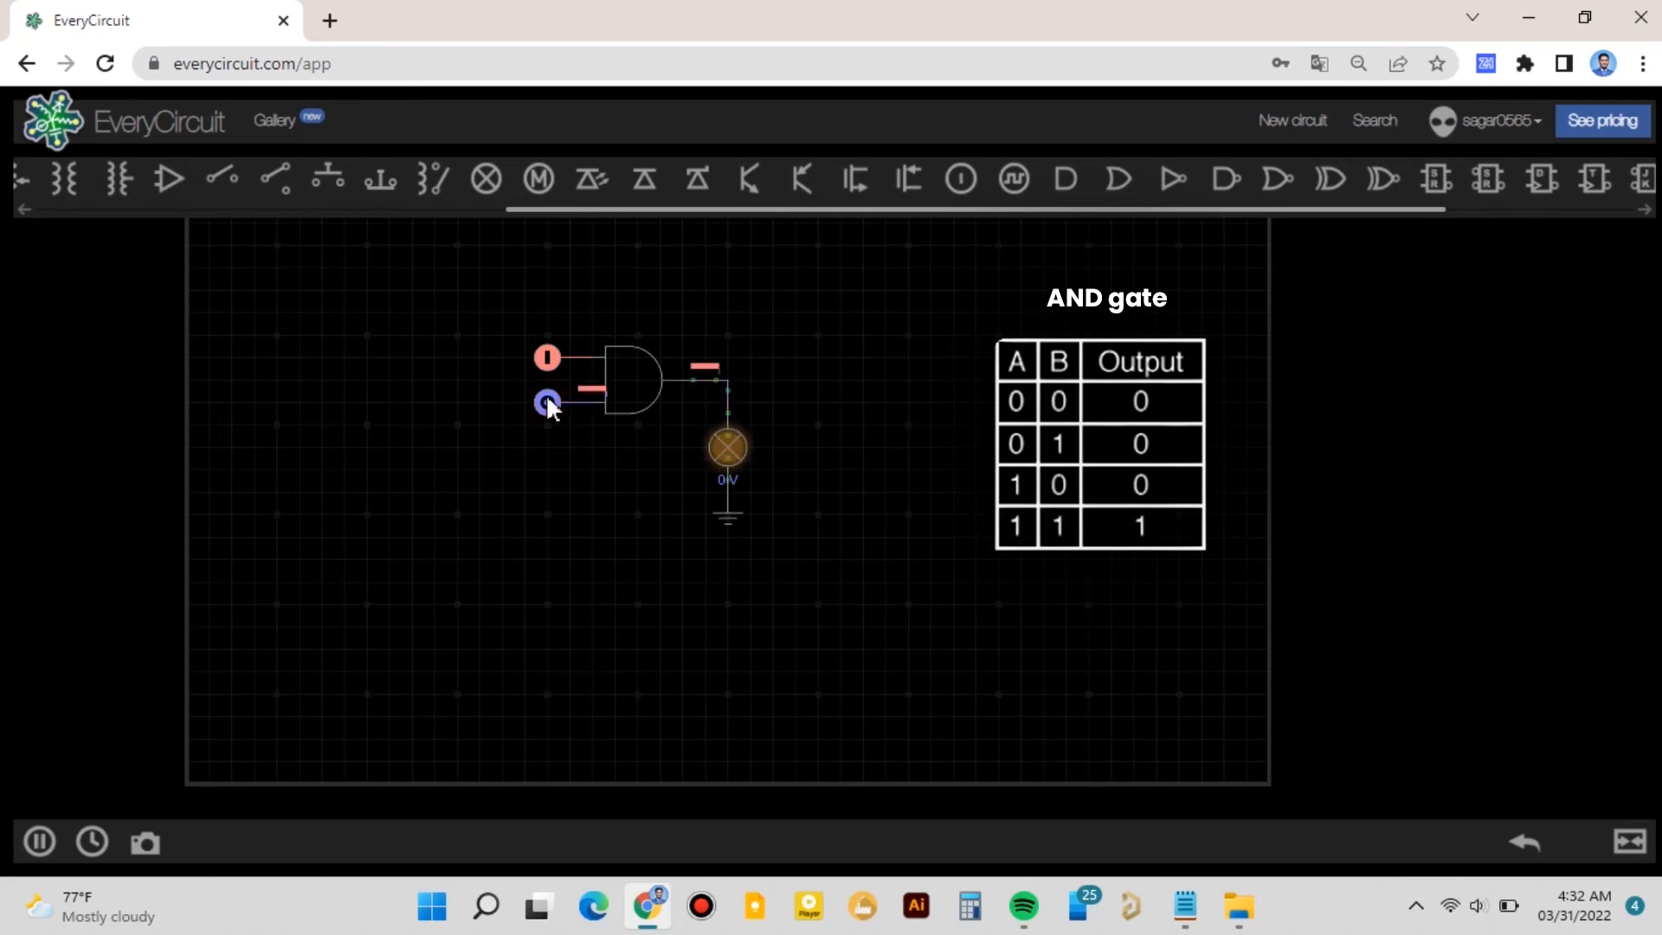
click(547, 357)
- Insert a NOT gate between the AND gate's output and the lamp to form a NAND gate
click(643, 400)
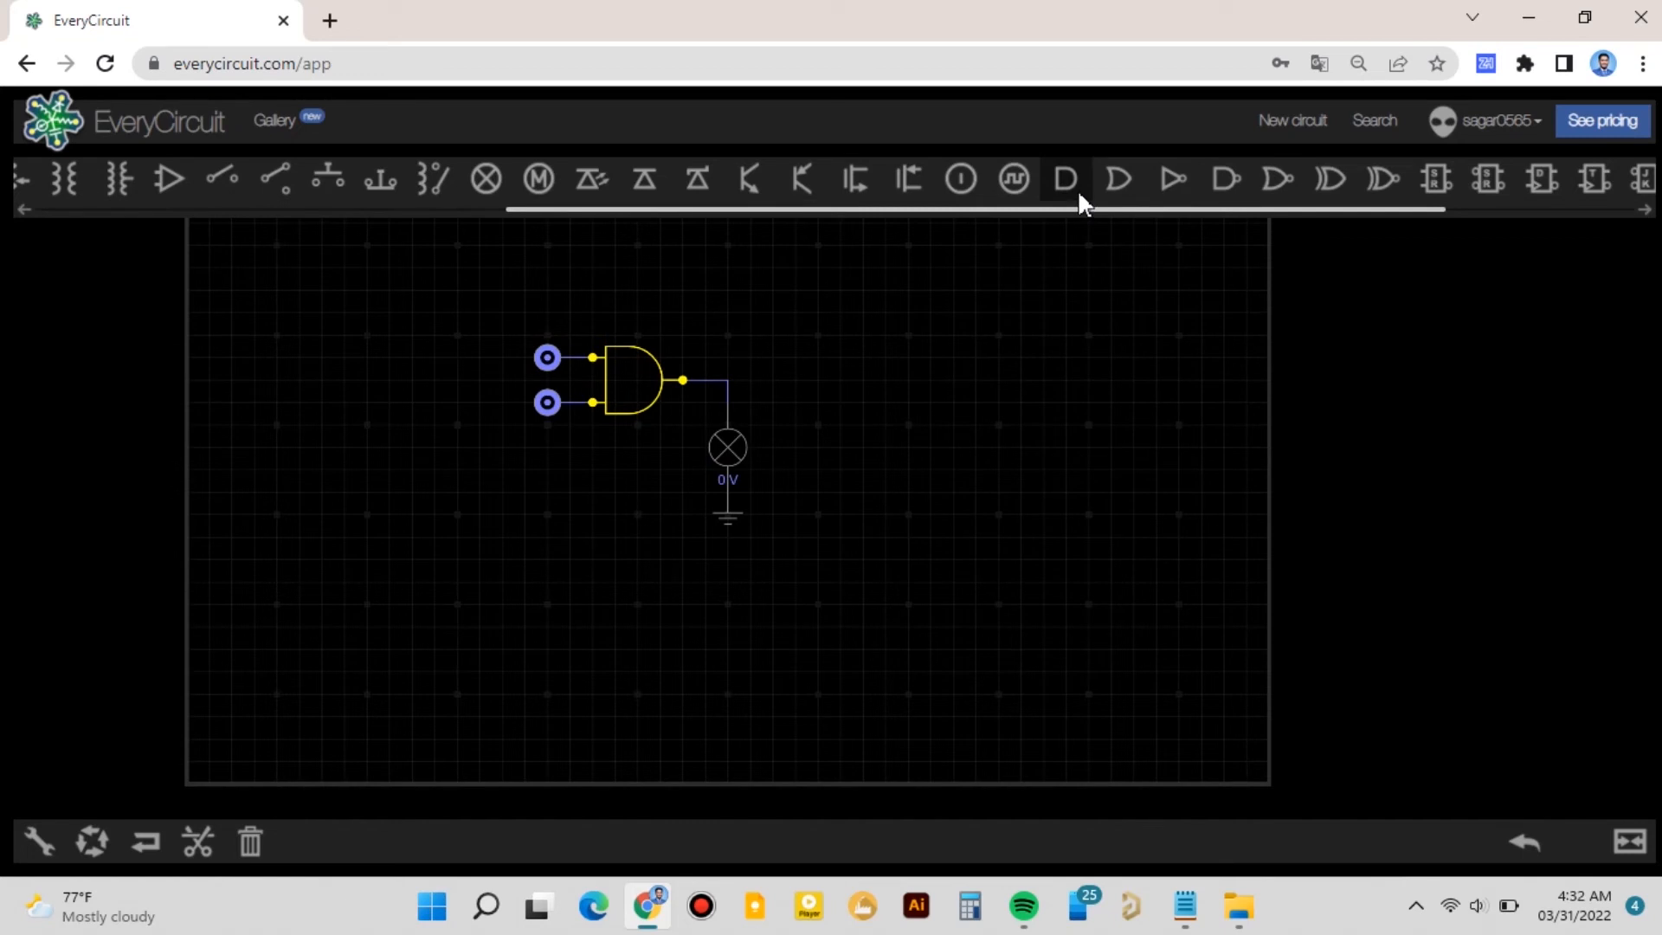
drag(1161, 172, 294, 282)
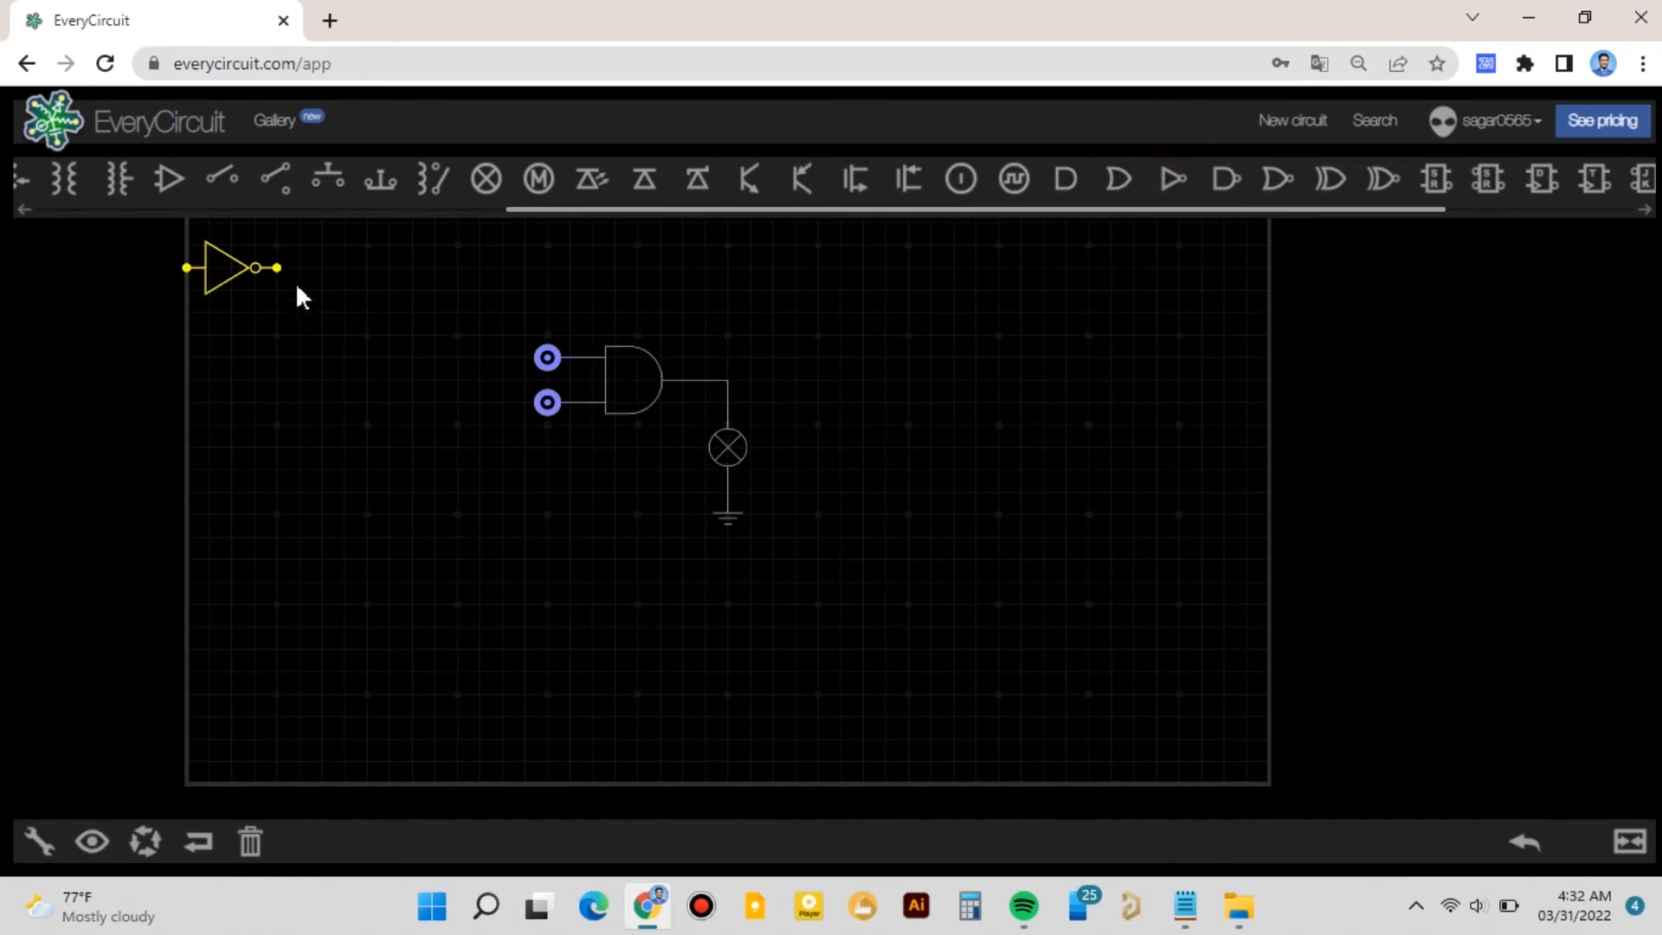
click(686, 379)
key(Delete)
drag(724, 444, 772, 519)
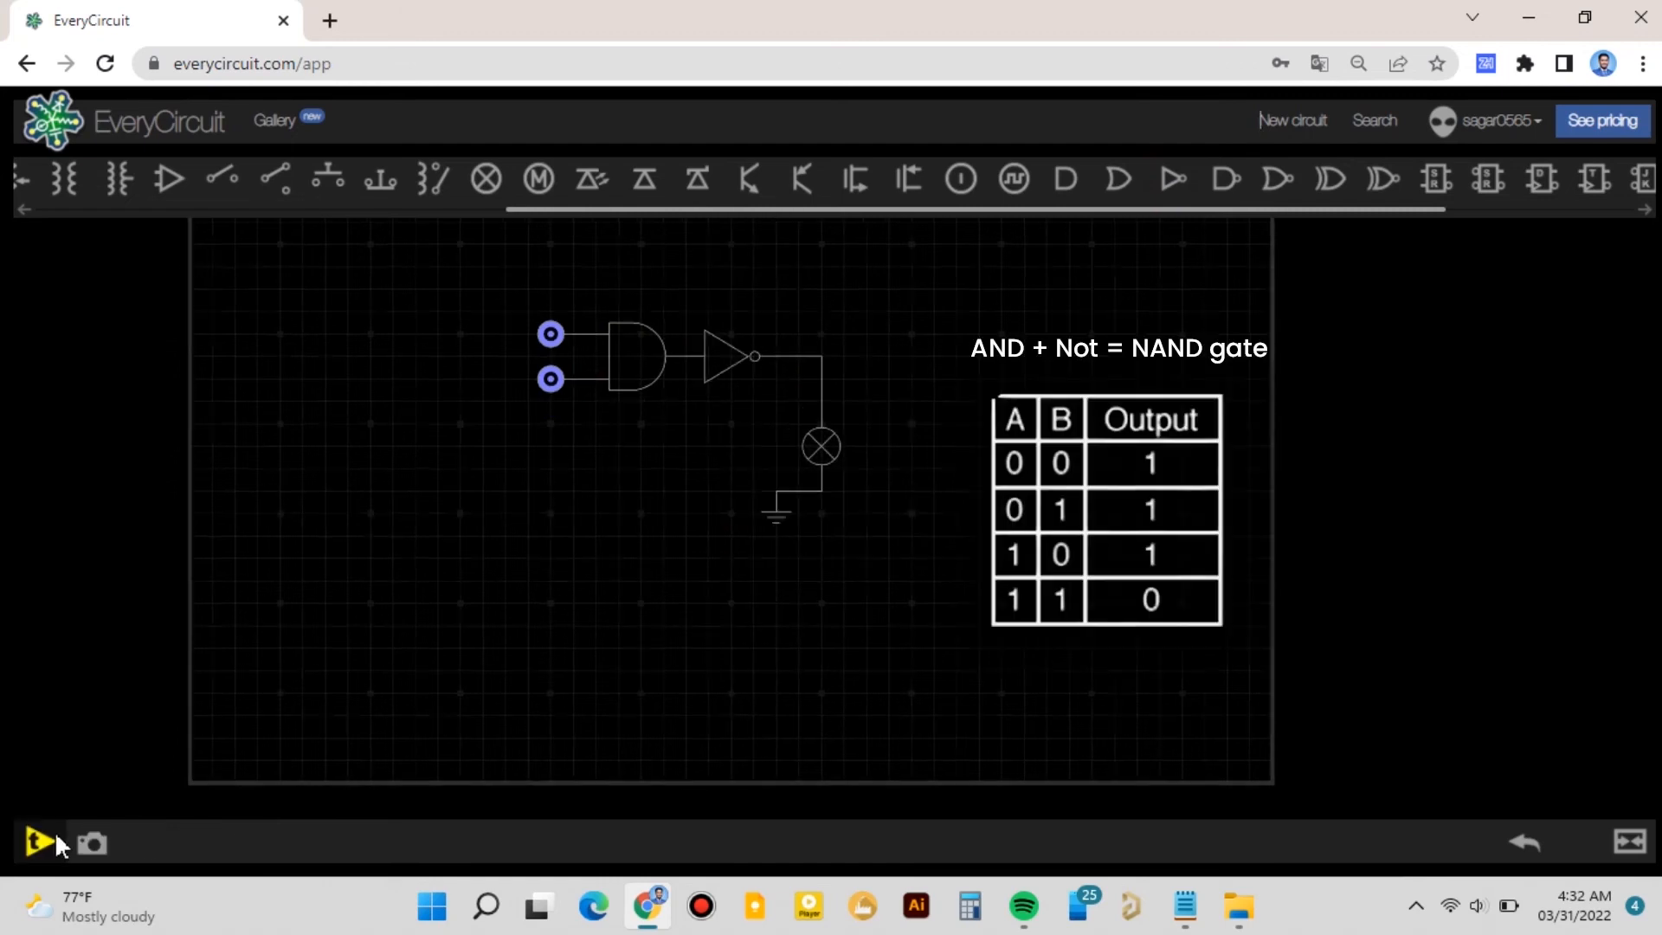
click(56, 838)
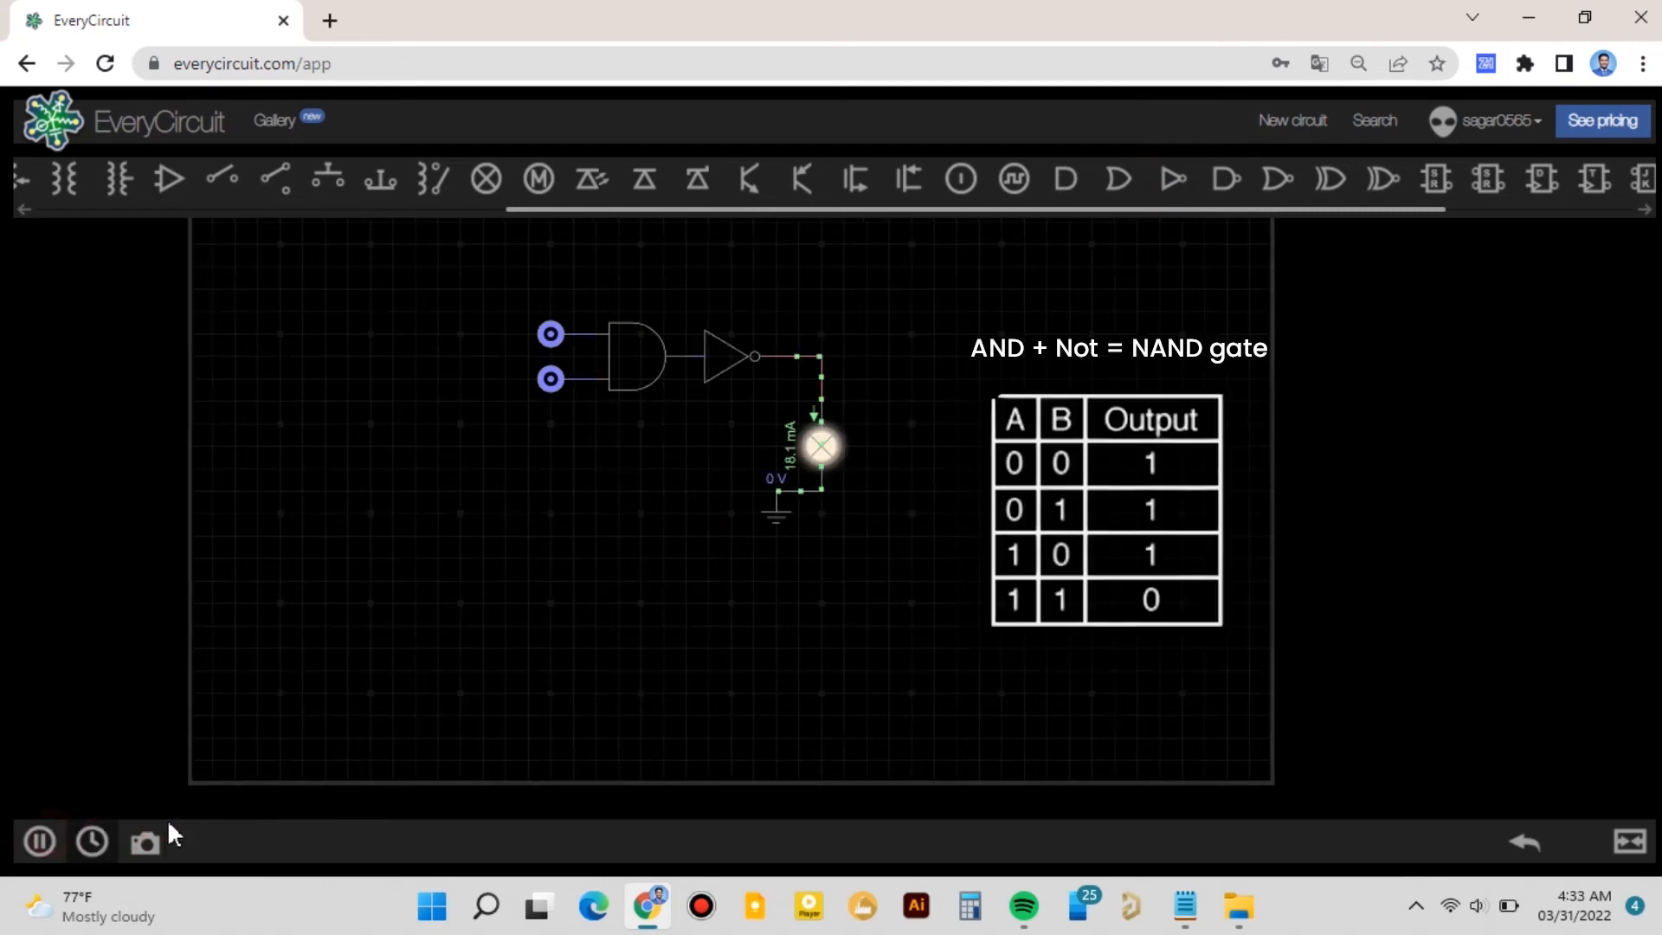
- Run the simulation and toggle the logic inputs to test the NAND output
click(550, 334)
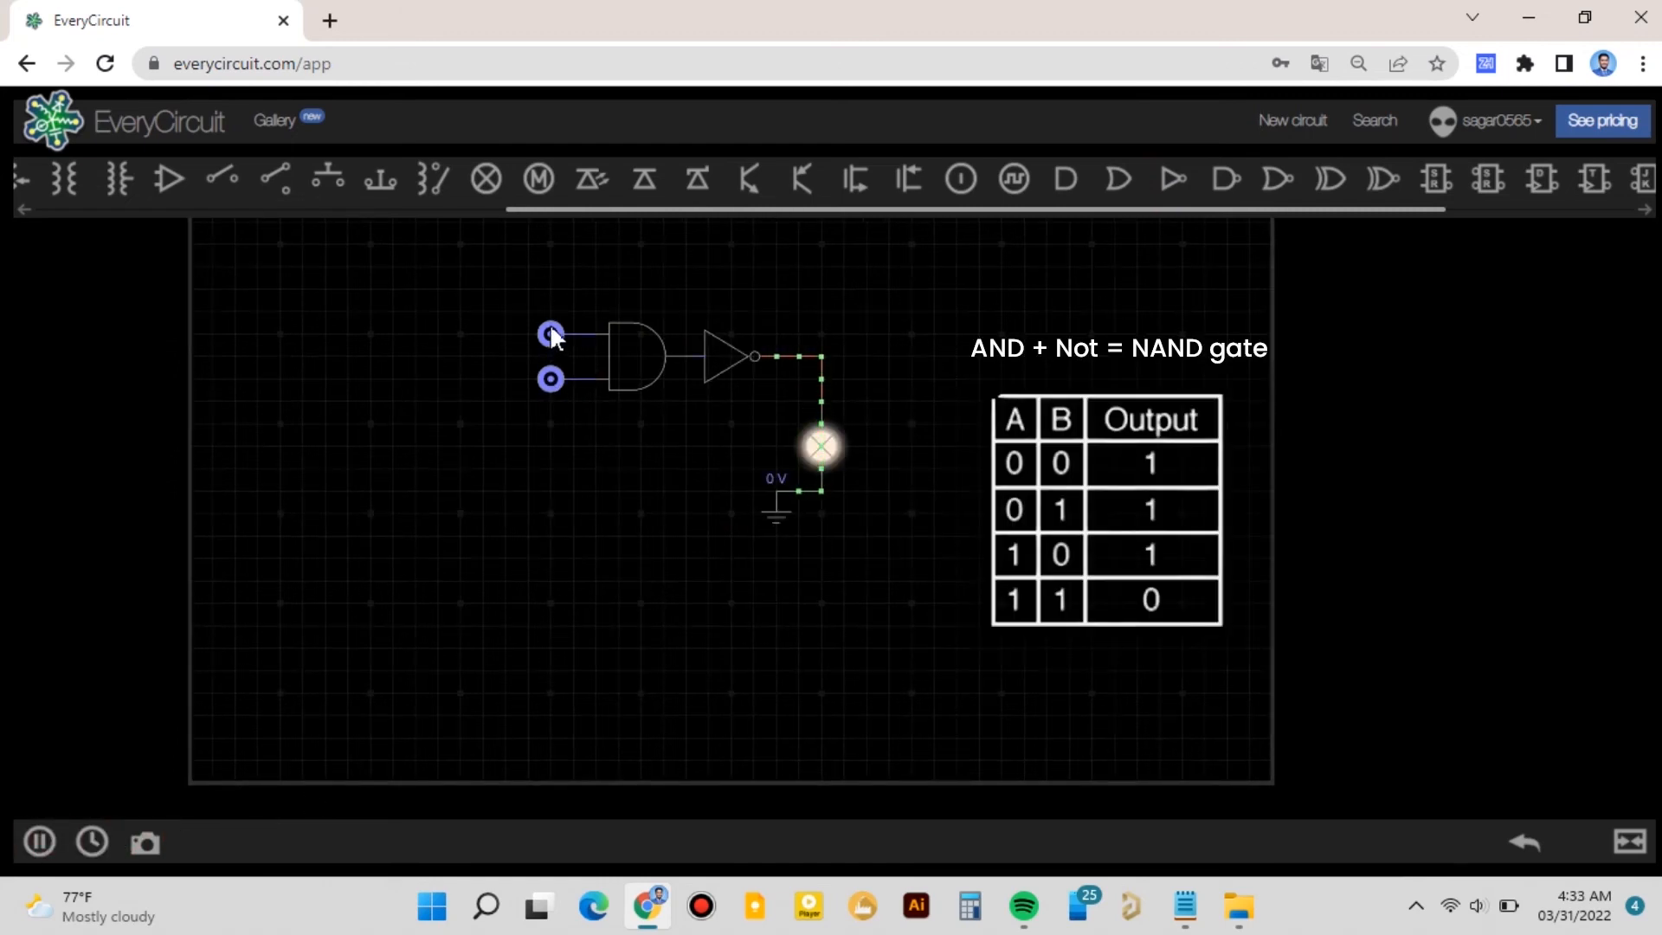
click(550, 377)
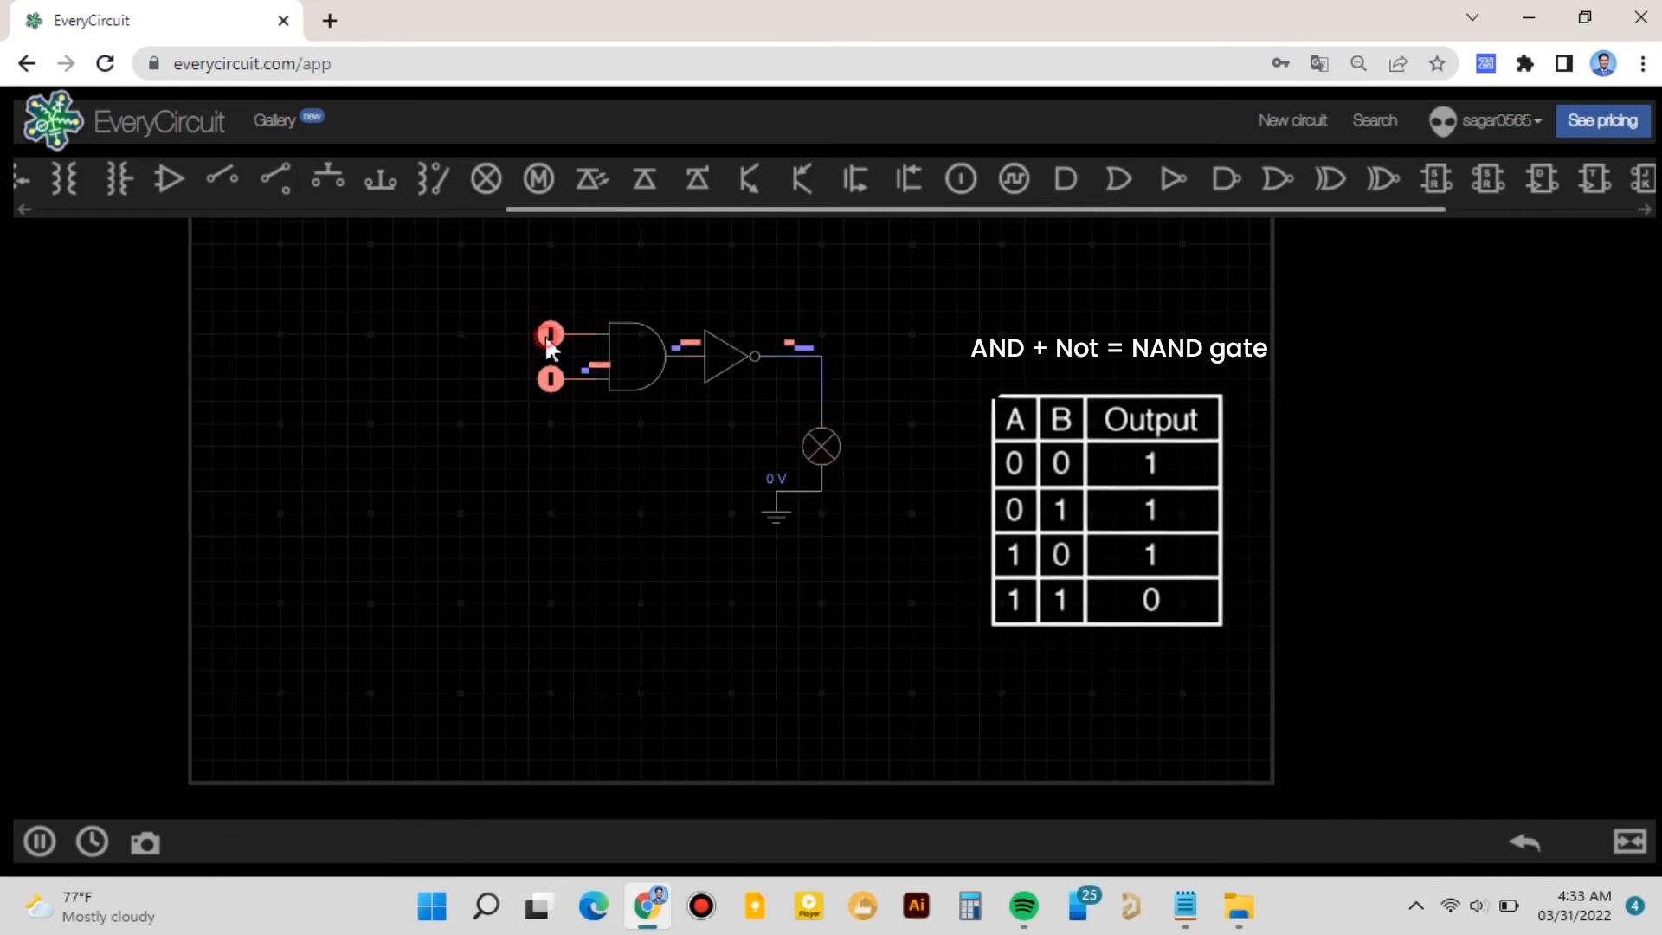
click(547, 334)
- Delete the AND gate and the NOT gate from the circuit
click(625, 362)
key(Delete)
click(729, 362)
key(Delete)
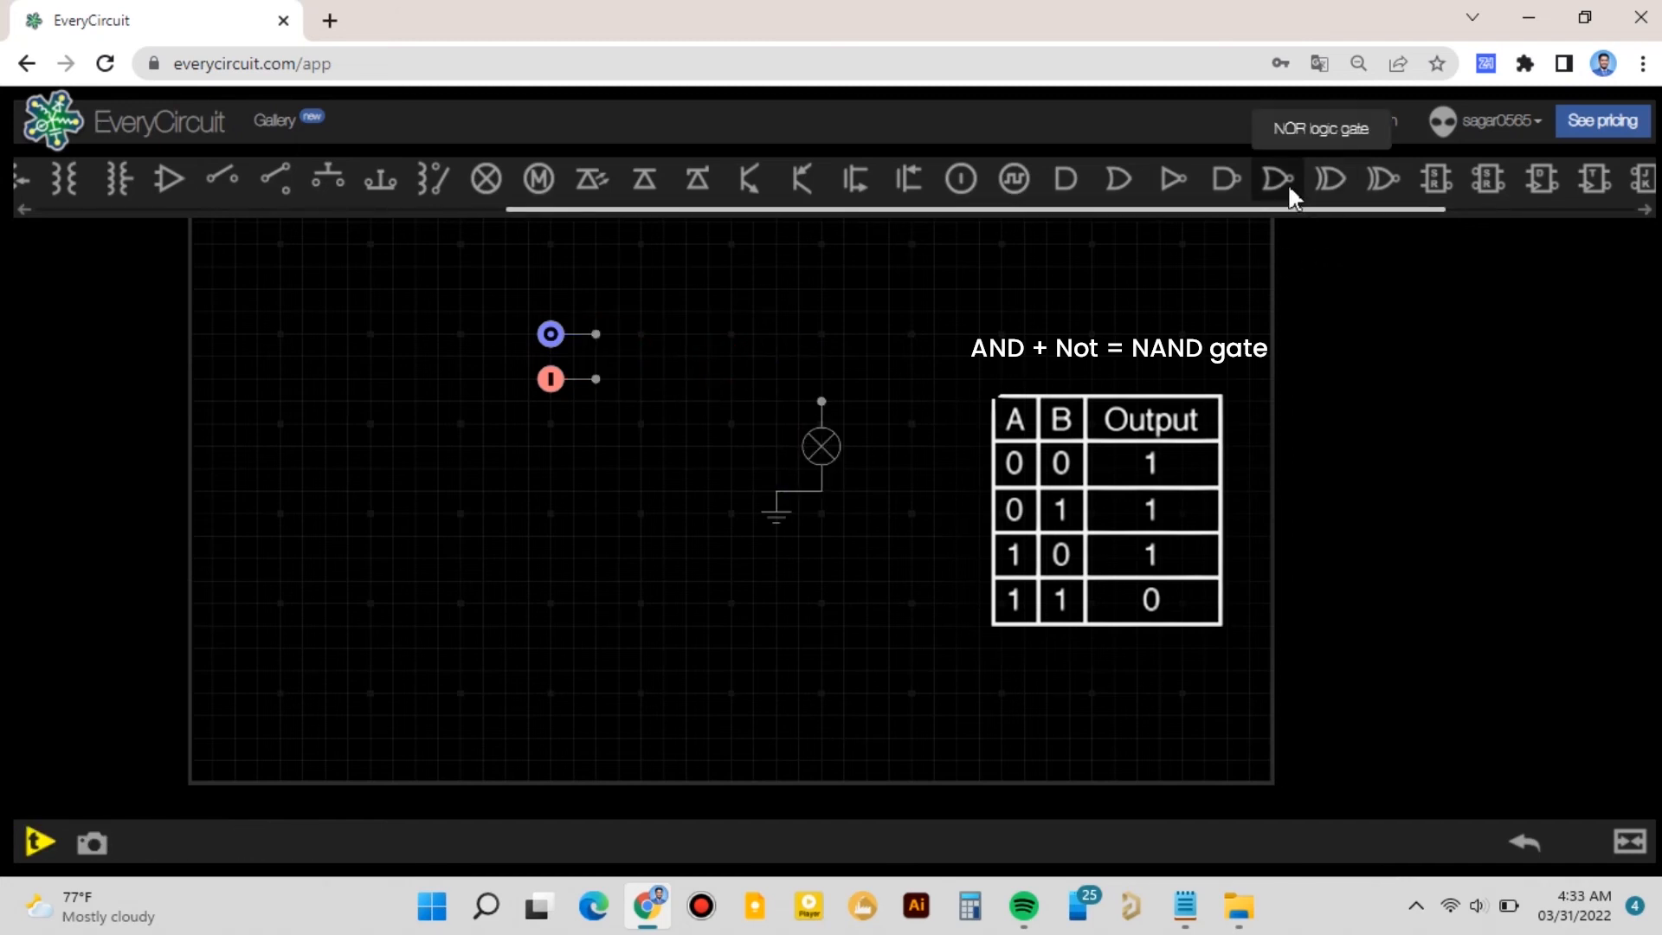
- Insert a NOR gate between the two logic inputs and the lamp
click(1225, 180)
drag(247, 284, 649, 360)
click(688, 376)
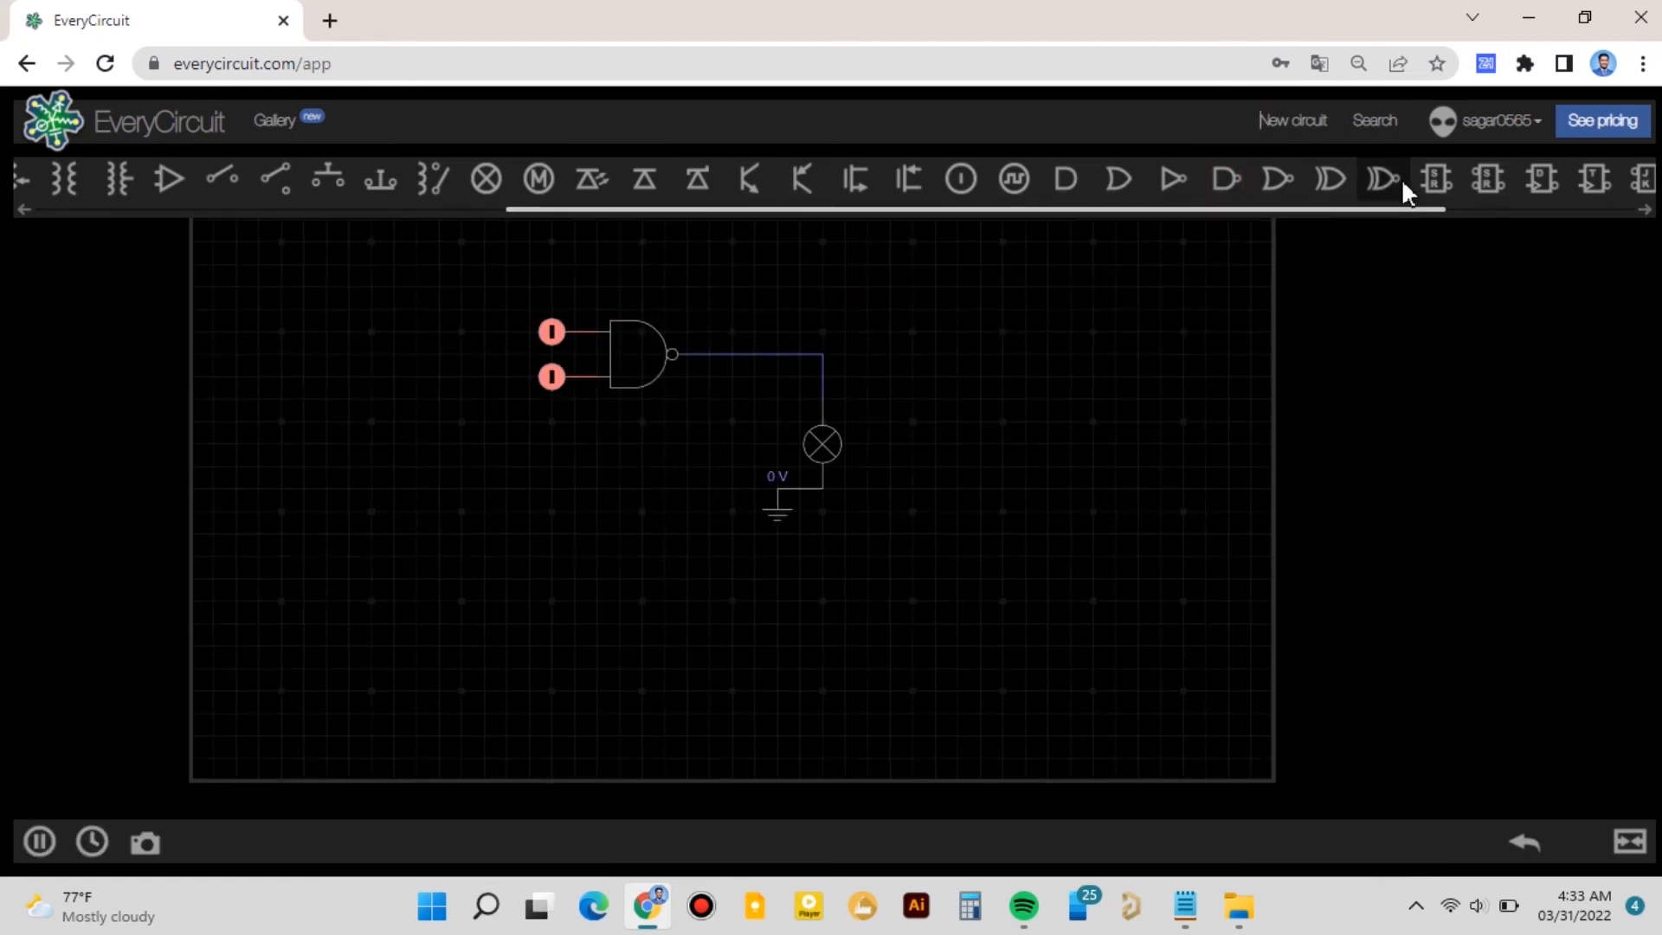
- Add a seven-segment display to the empty canvas and position the ground beneath it
drag(1410, 209, 1602, 234)
click(1115, 178)
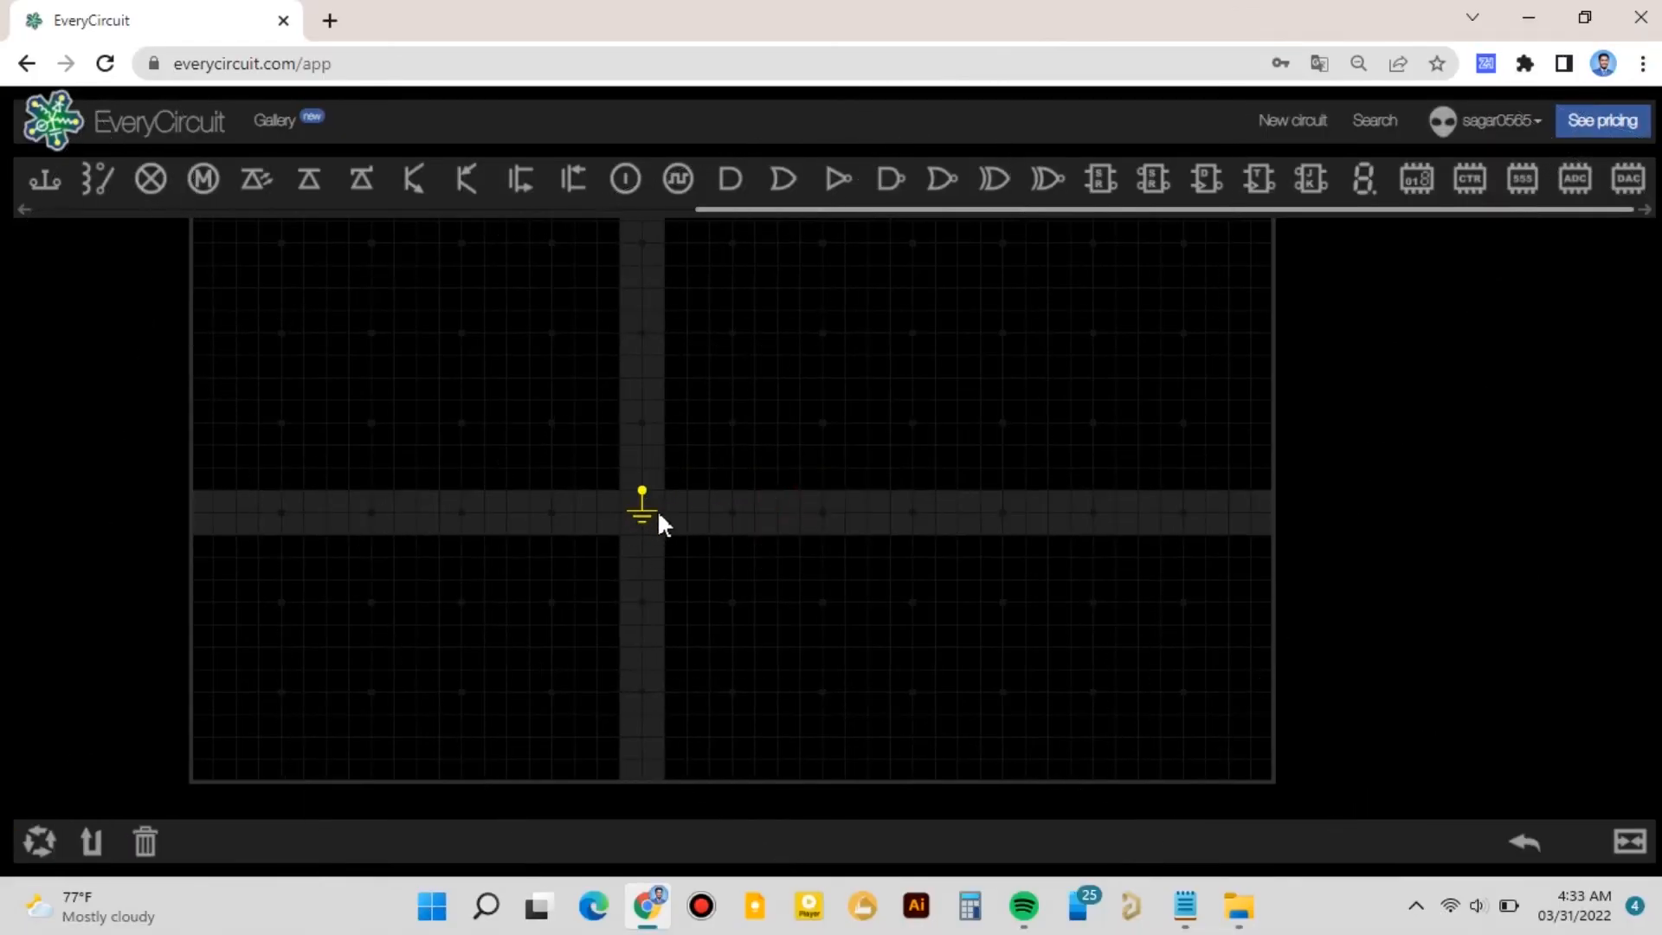
drag(657, 512, 681, 511)
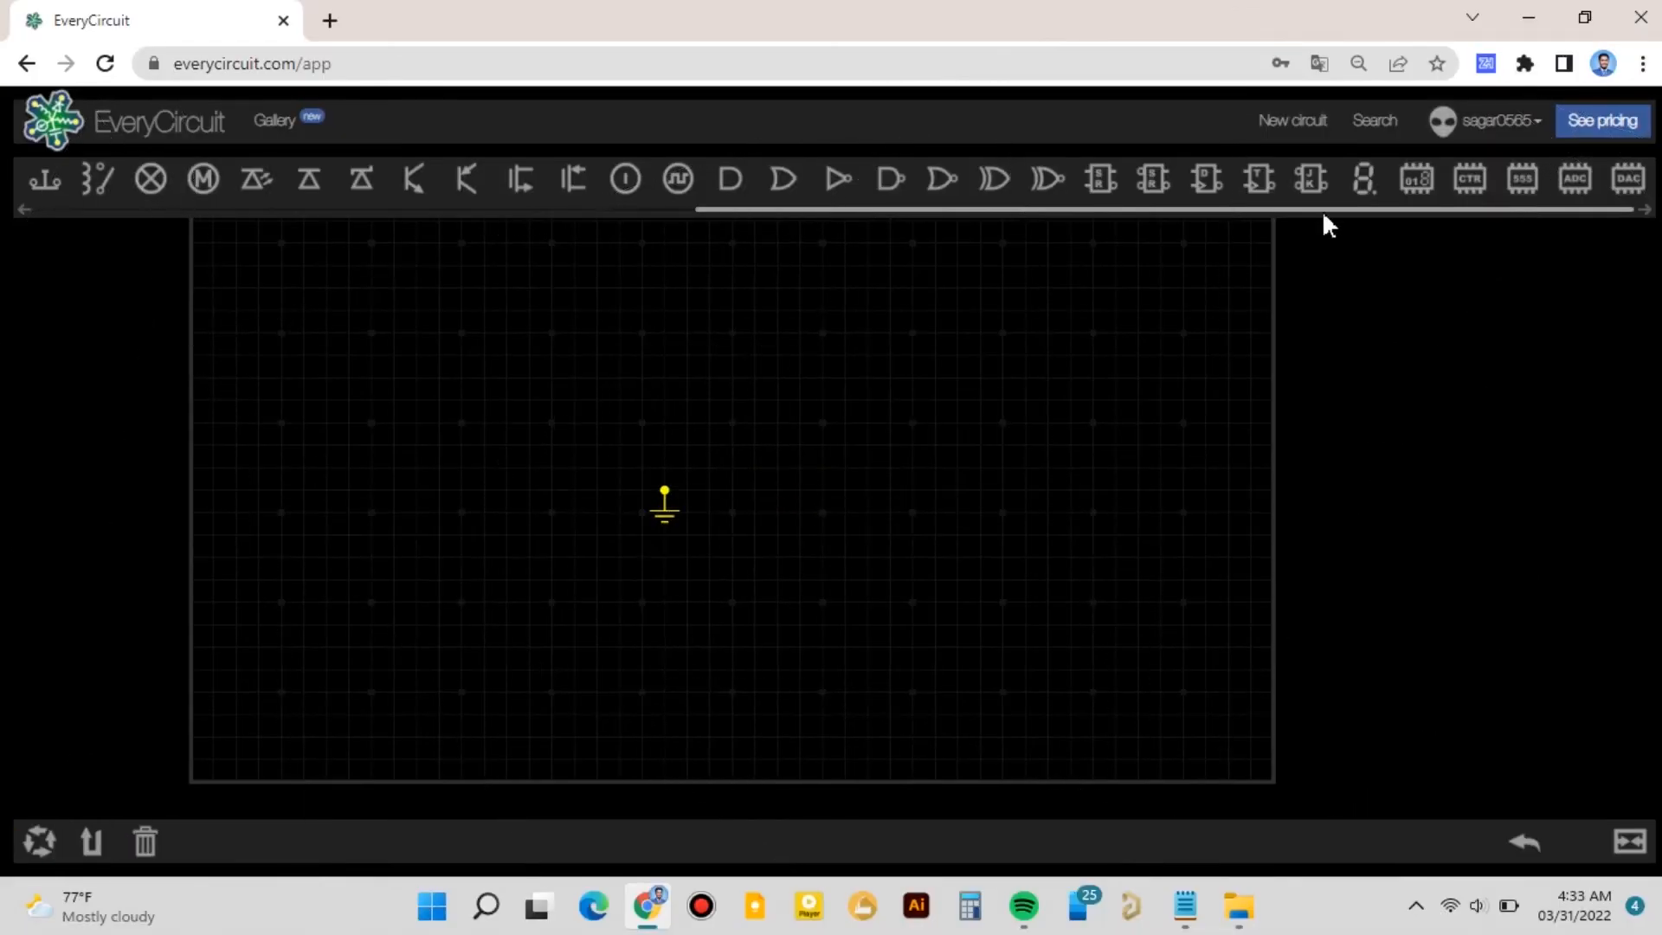
click(1362, 180)
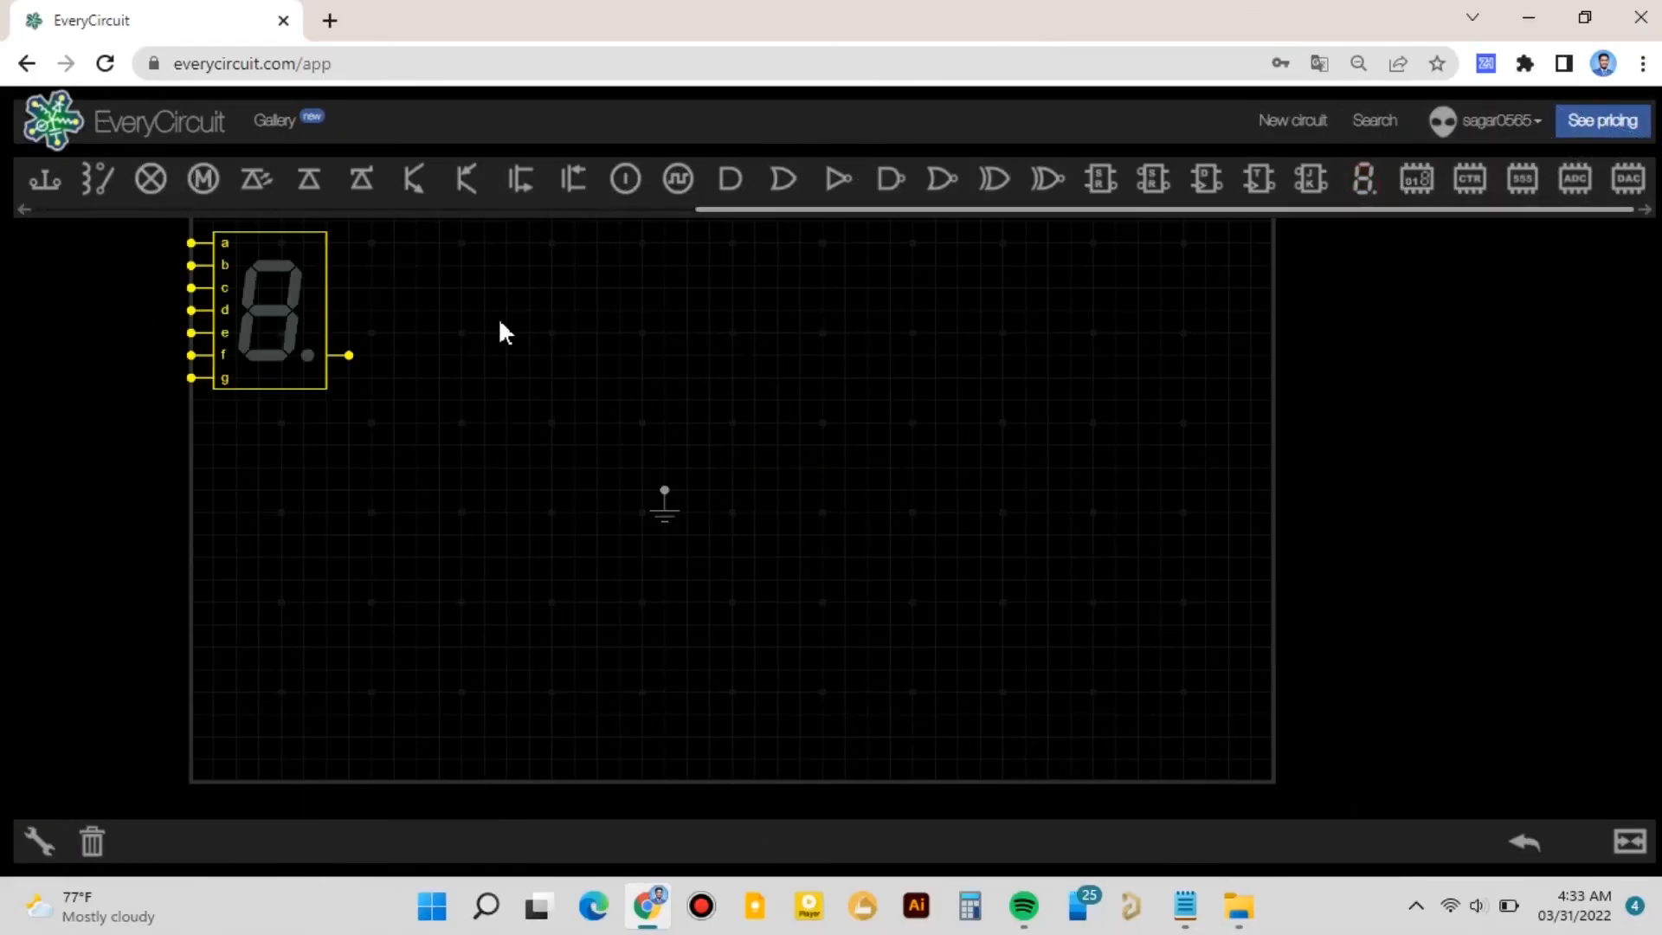
drag(289, 348, 864, 371)
drag(667, 510, 867, 579)
drag(848, 405, 846, 423)
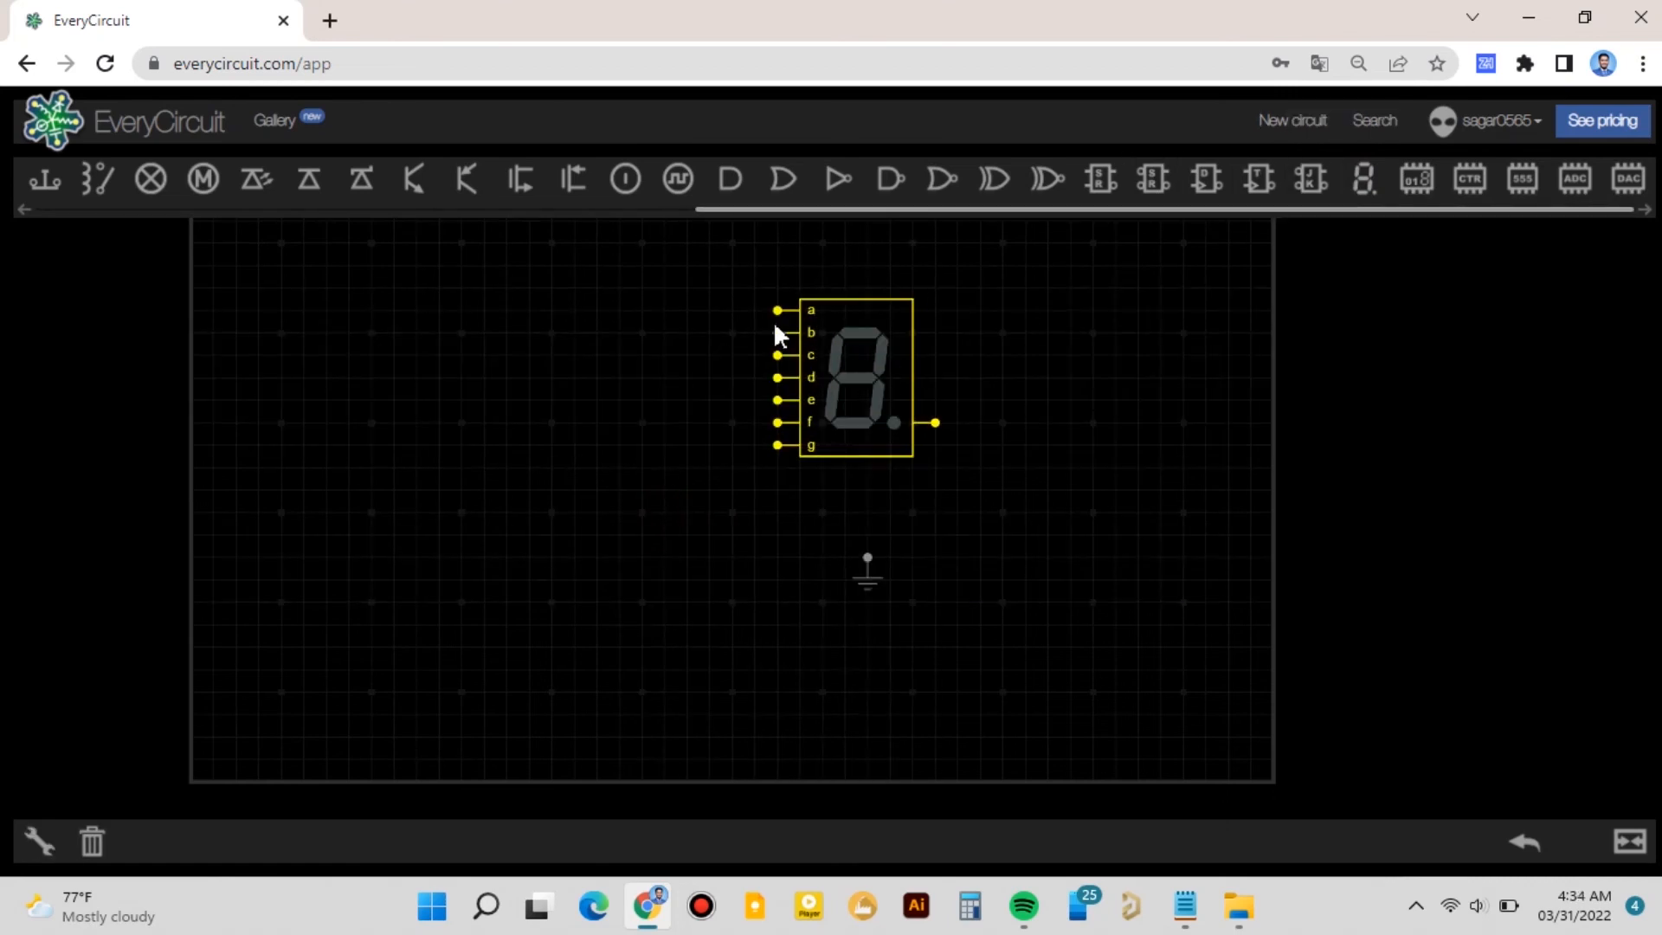
- Add a BCD-to-seven-segment decoder and attach its outputs to the display's segment inputs
click(1423, 179)
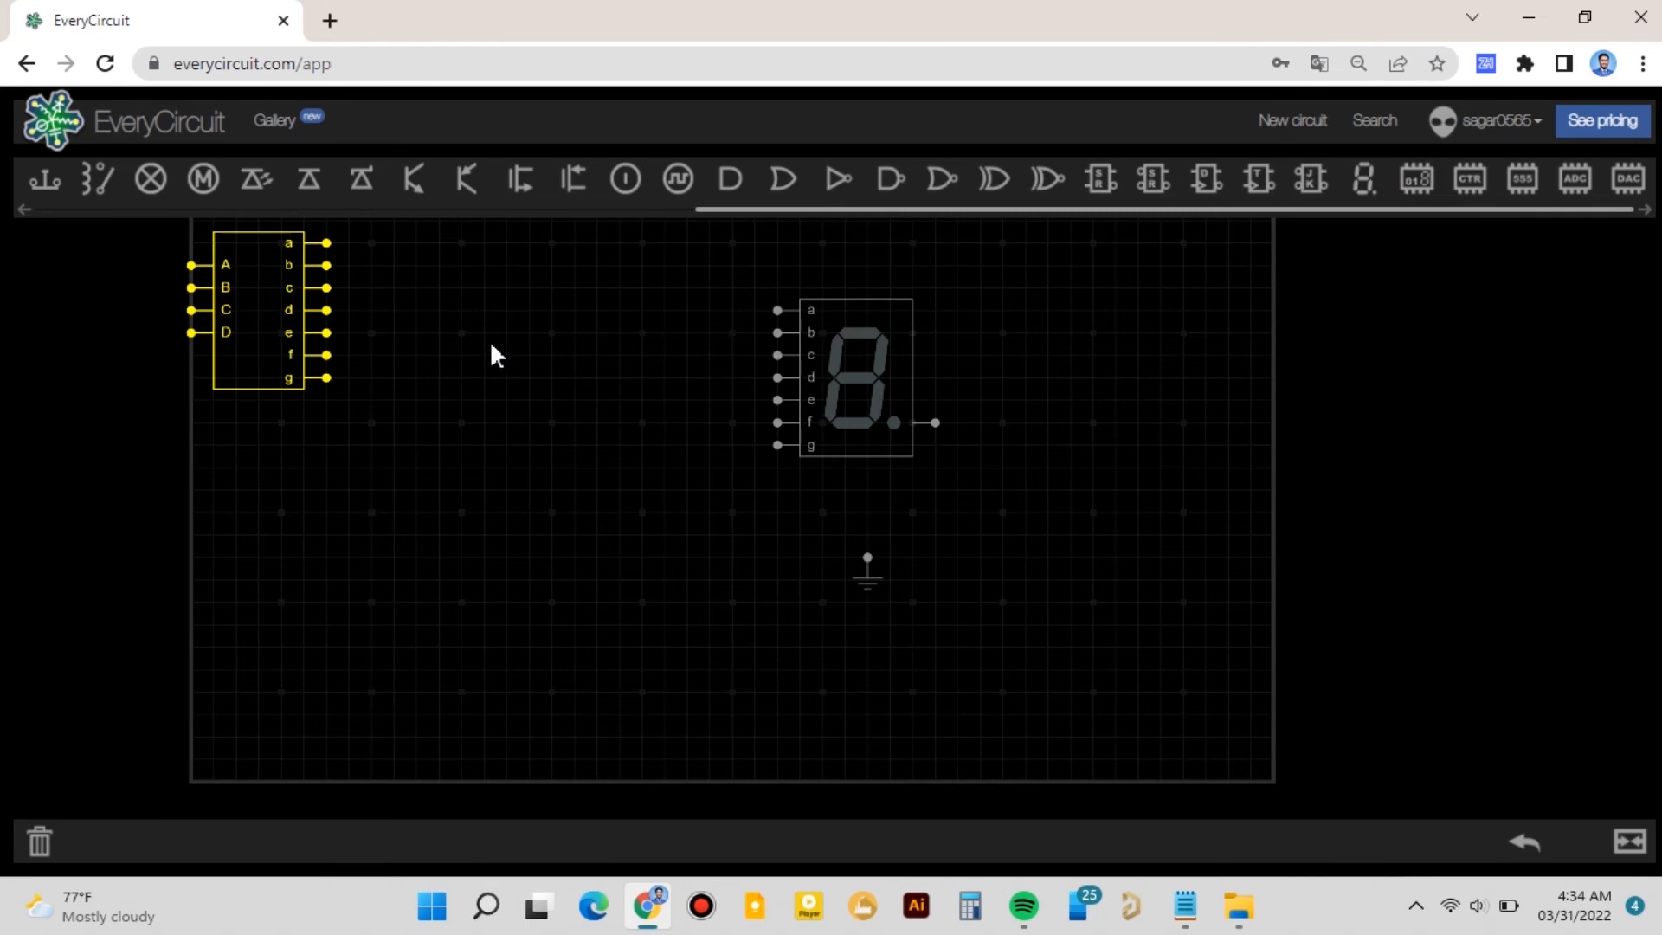
drag(264, 333, 710, 398)
click(459, 504)
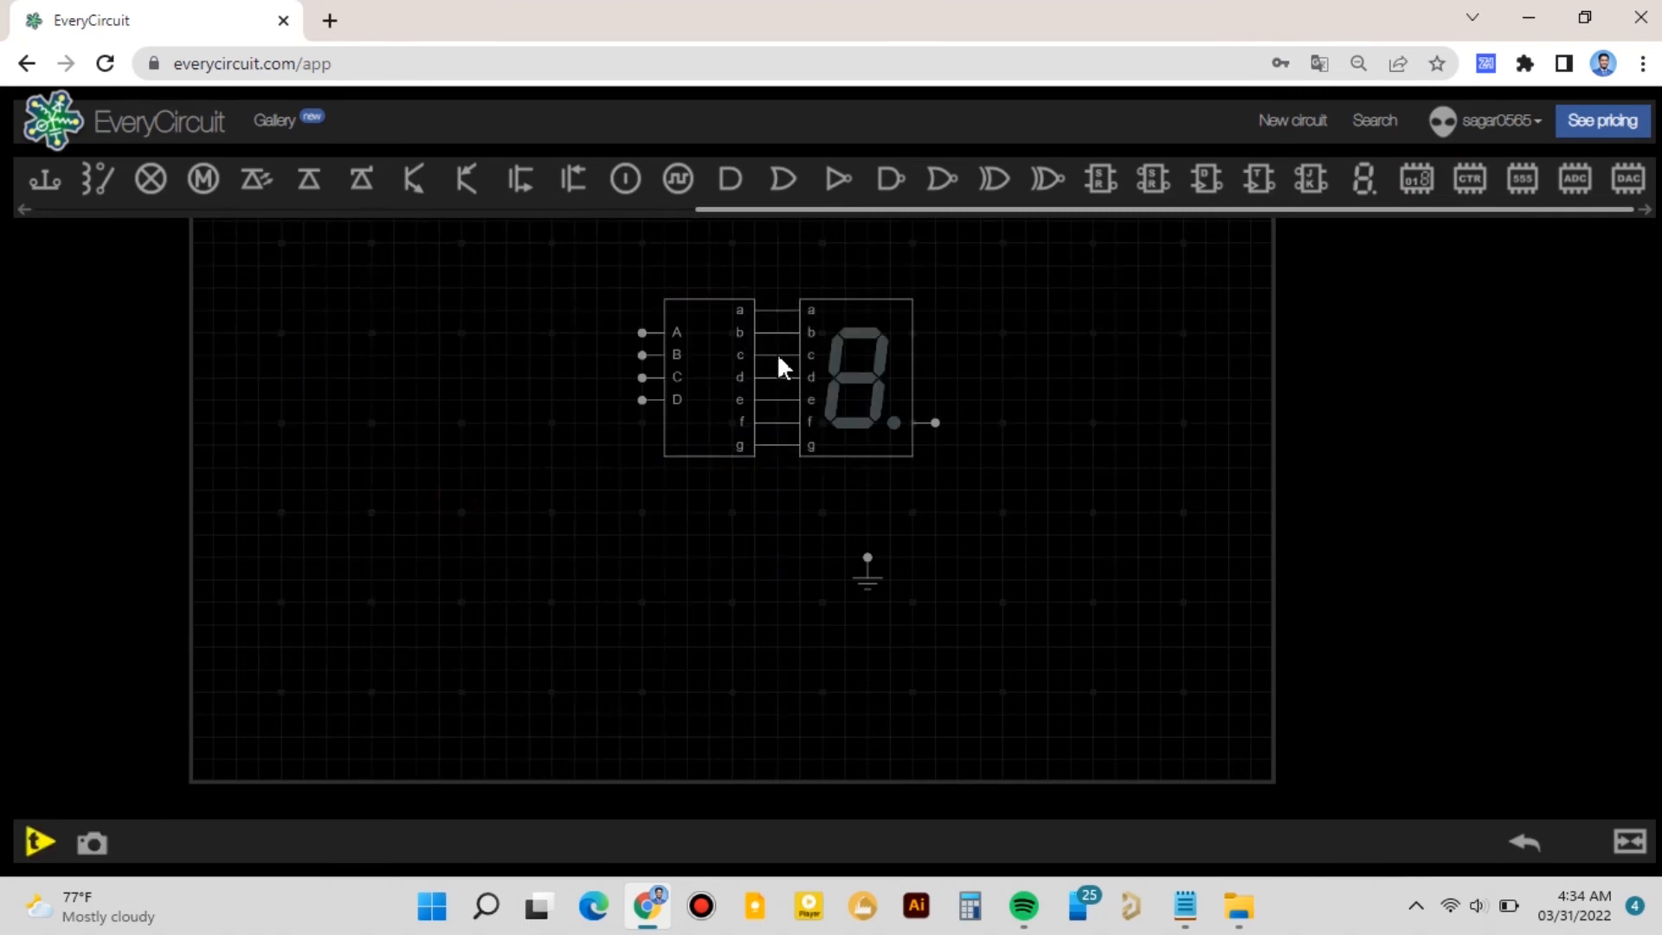
- Add an up/down counter and connect its A–D outputs to the decoder's inputs
click(1462, 180)
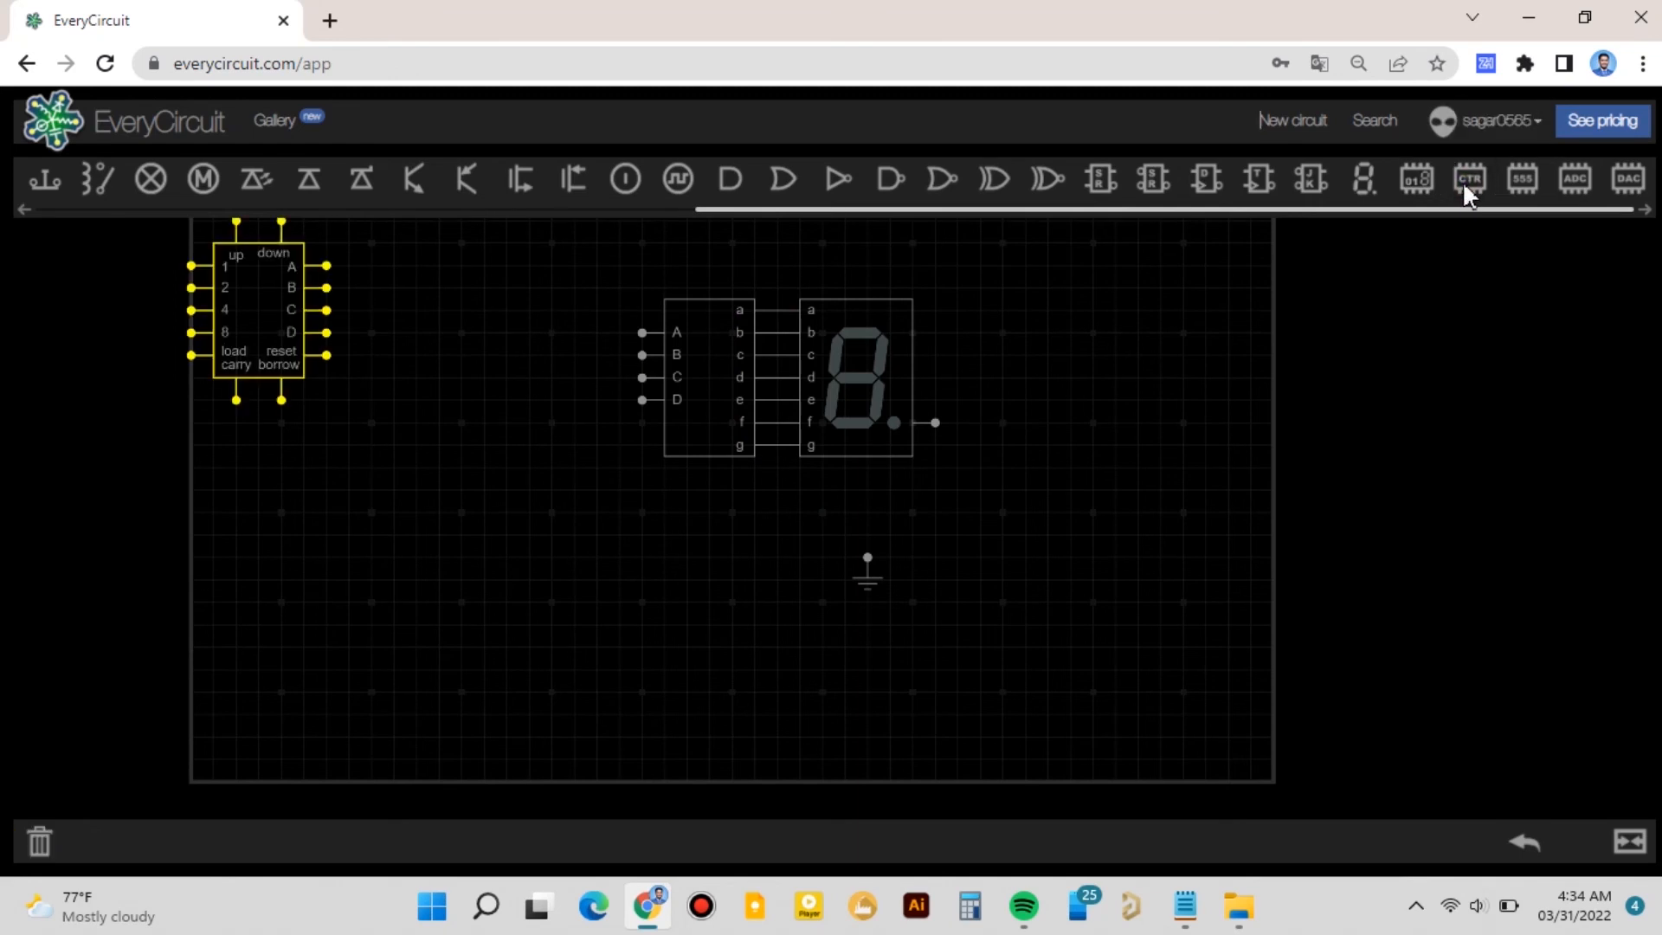
drag(268, 319, 577, 399)
click(420, 543)
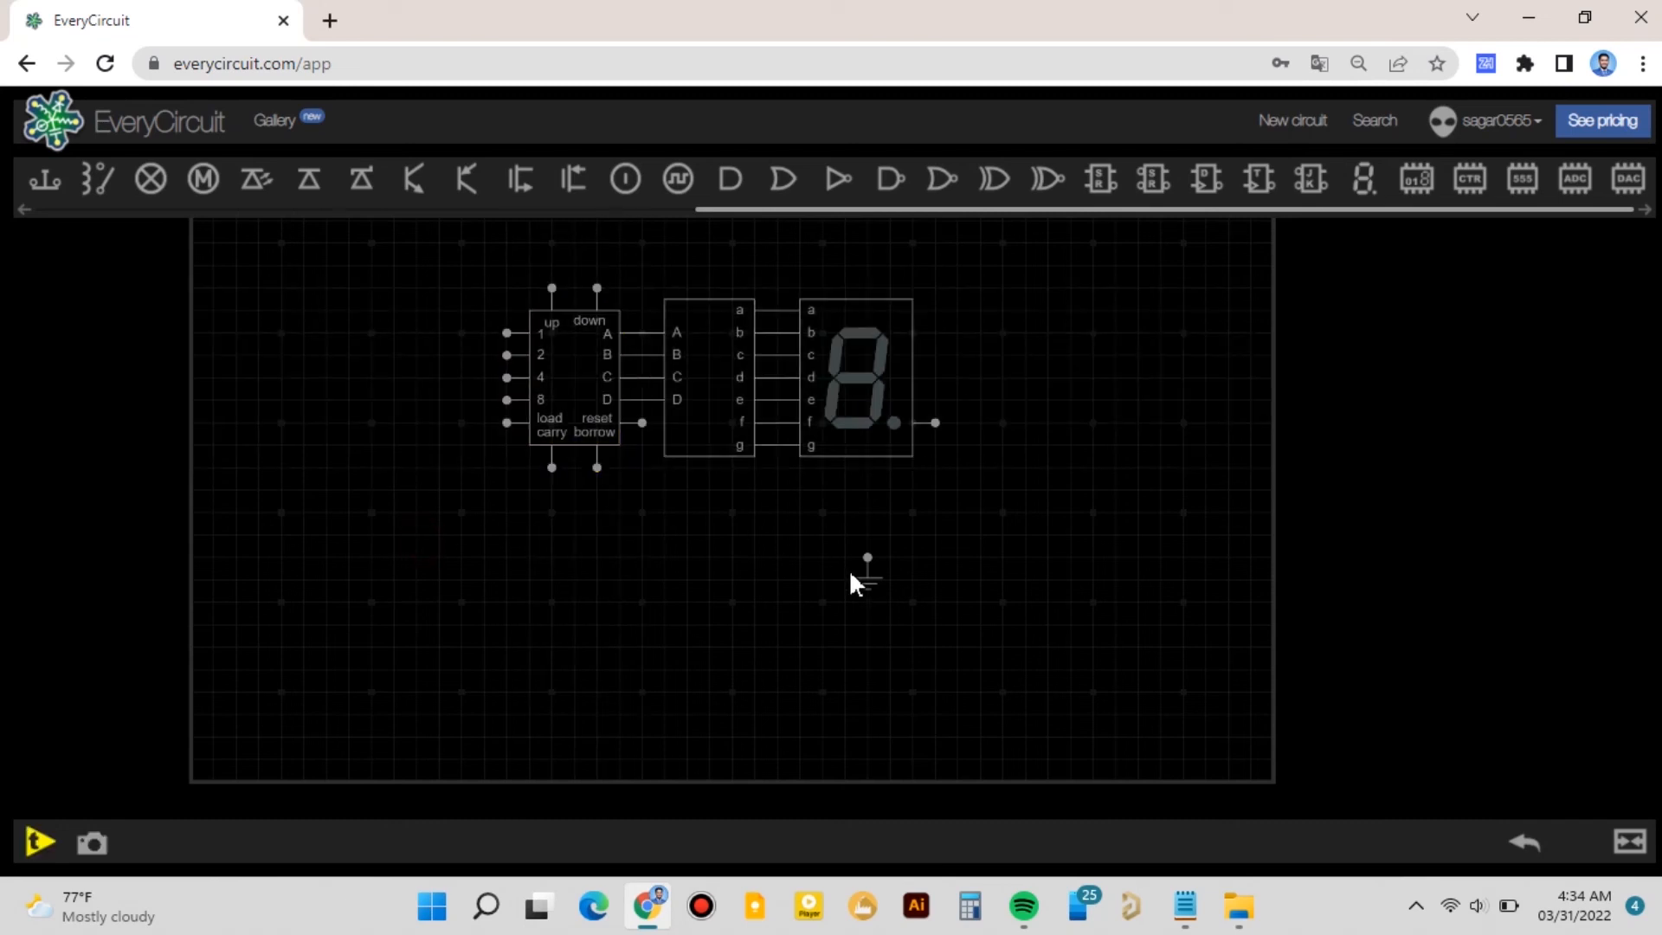
- Place a clock source above the counter and wire it to the counter's up input
drag(622, 548, 658, 561)
click(683, 177)
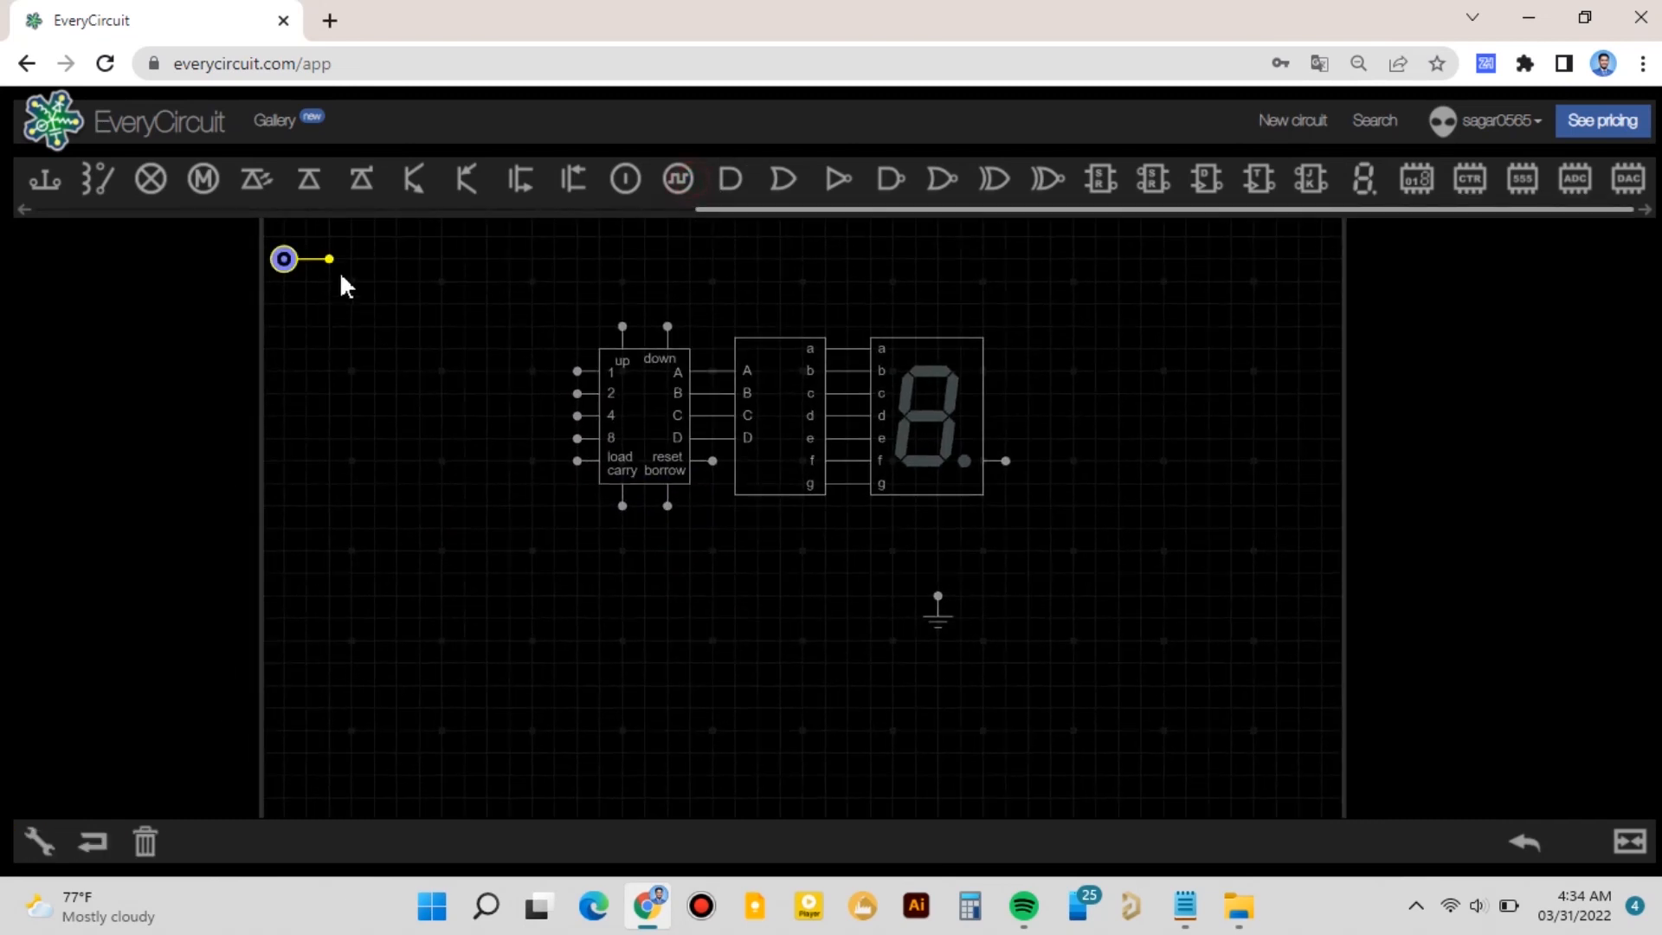
drag(284, 264, 579, 303)
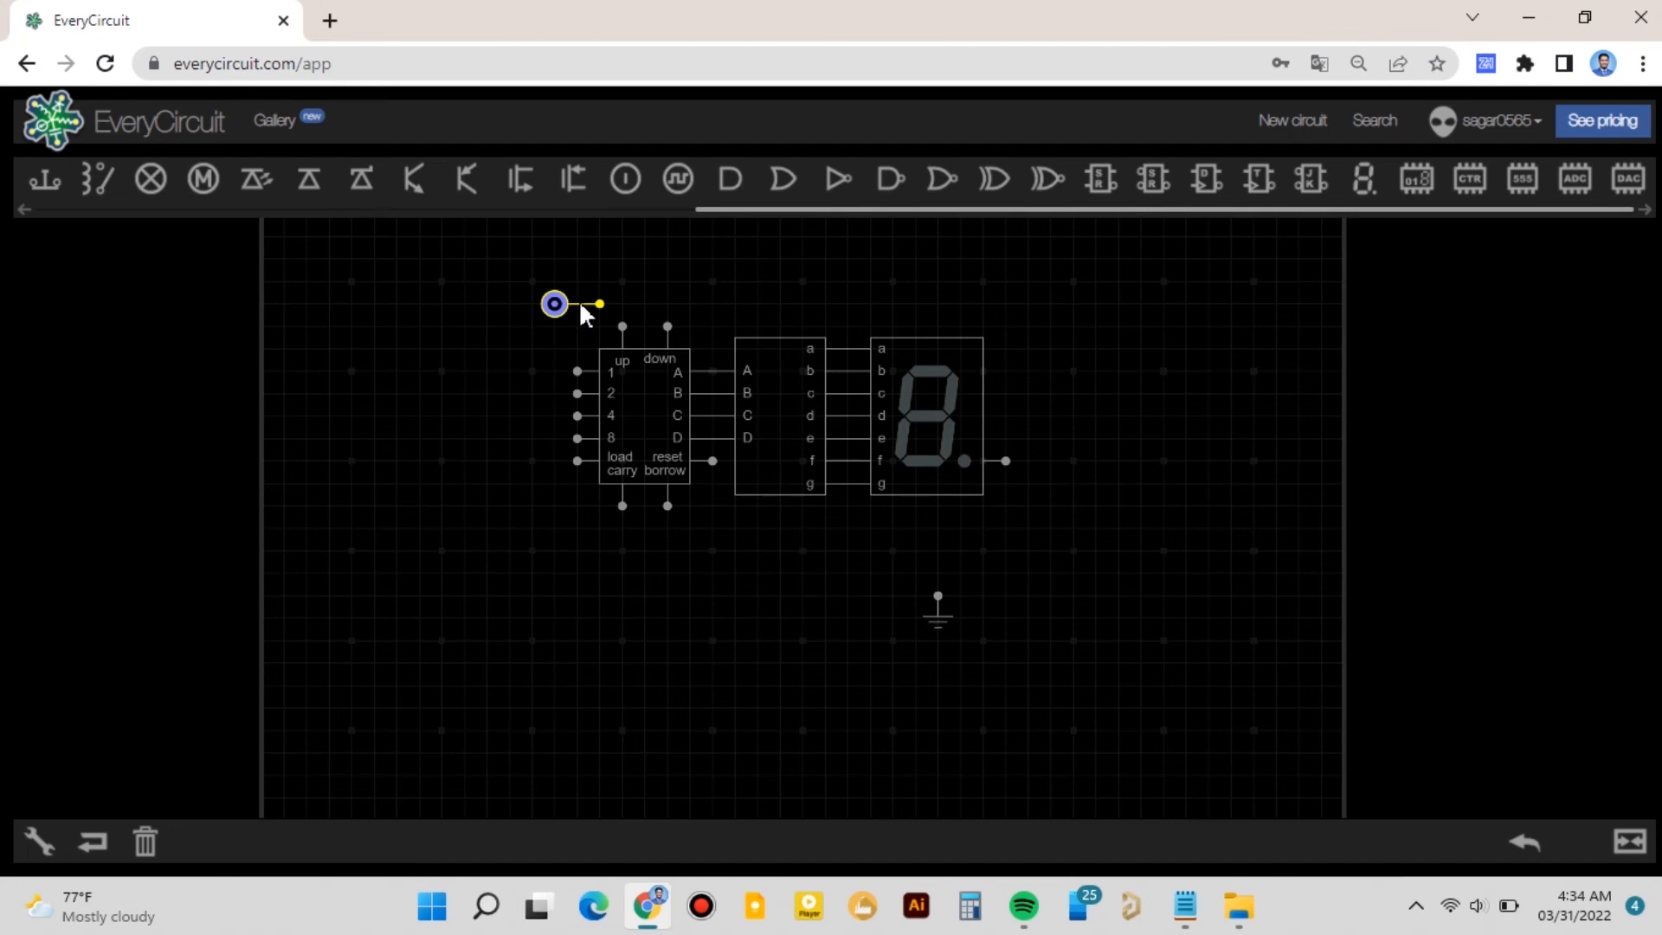
click(599, 306)
click(626, 327)
click(356, 545)
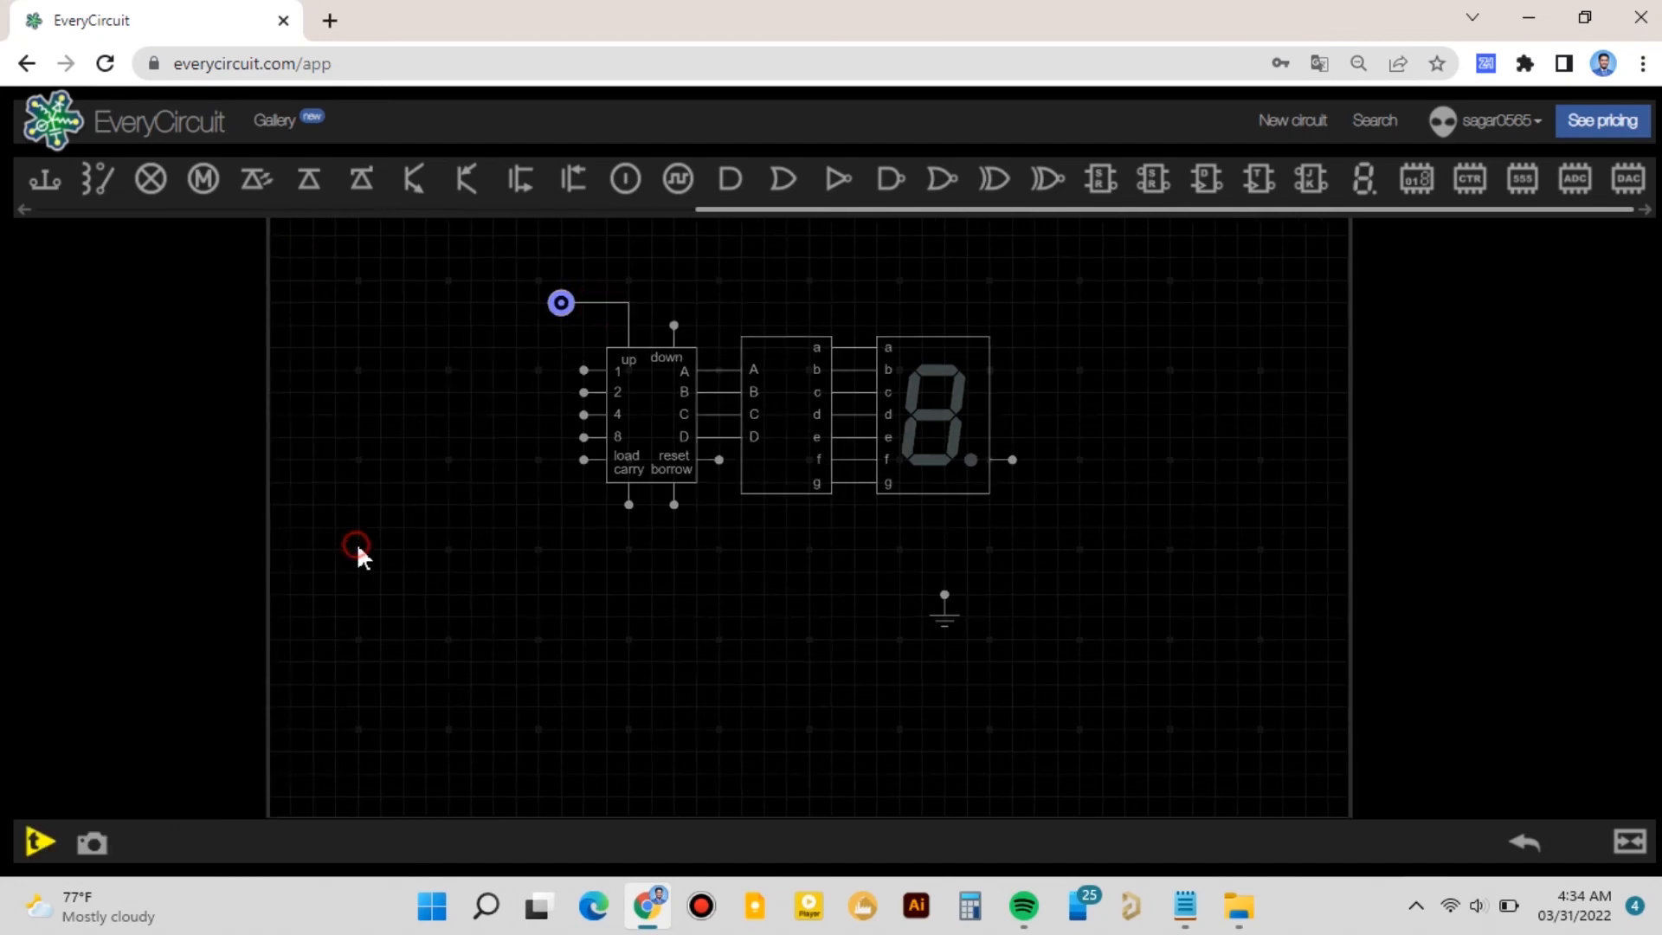
- Run the simulation to watch the display count
click(40, 842)
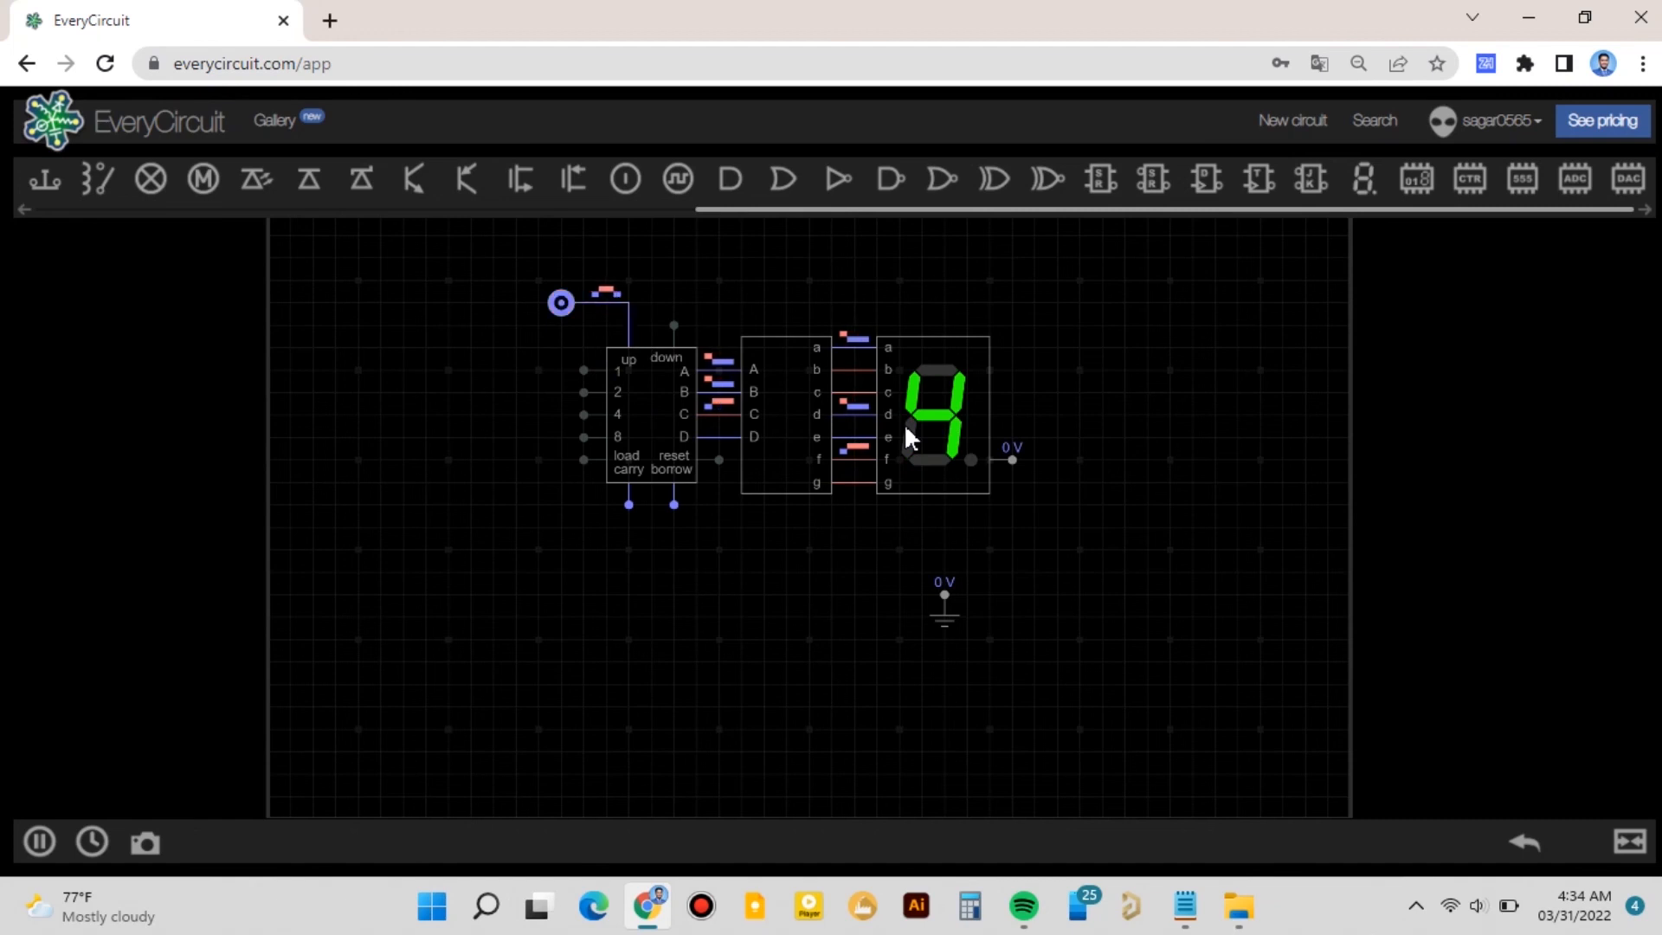
- Move the clock wire from the counter's up input to its down input and restart the simulation
click(604, 306)
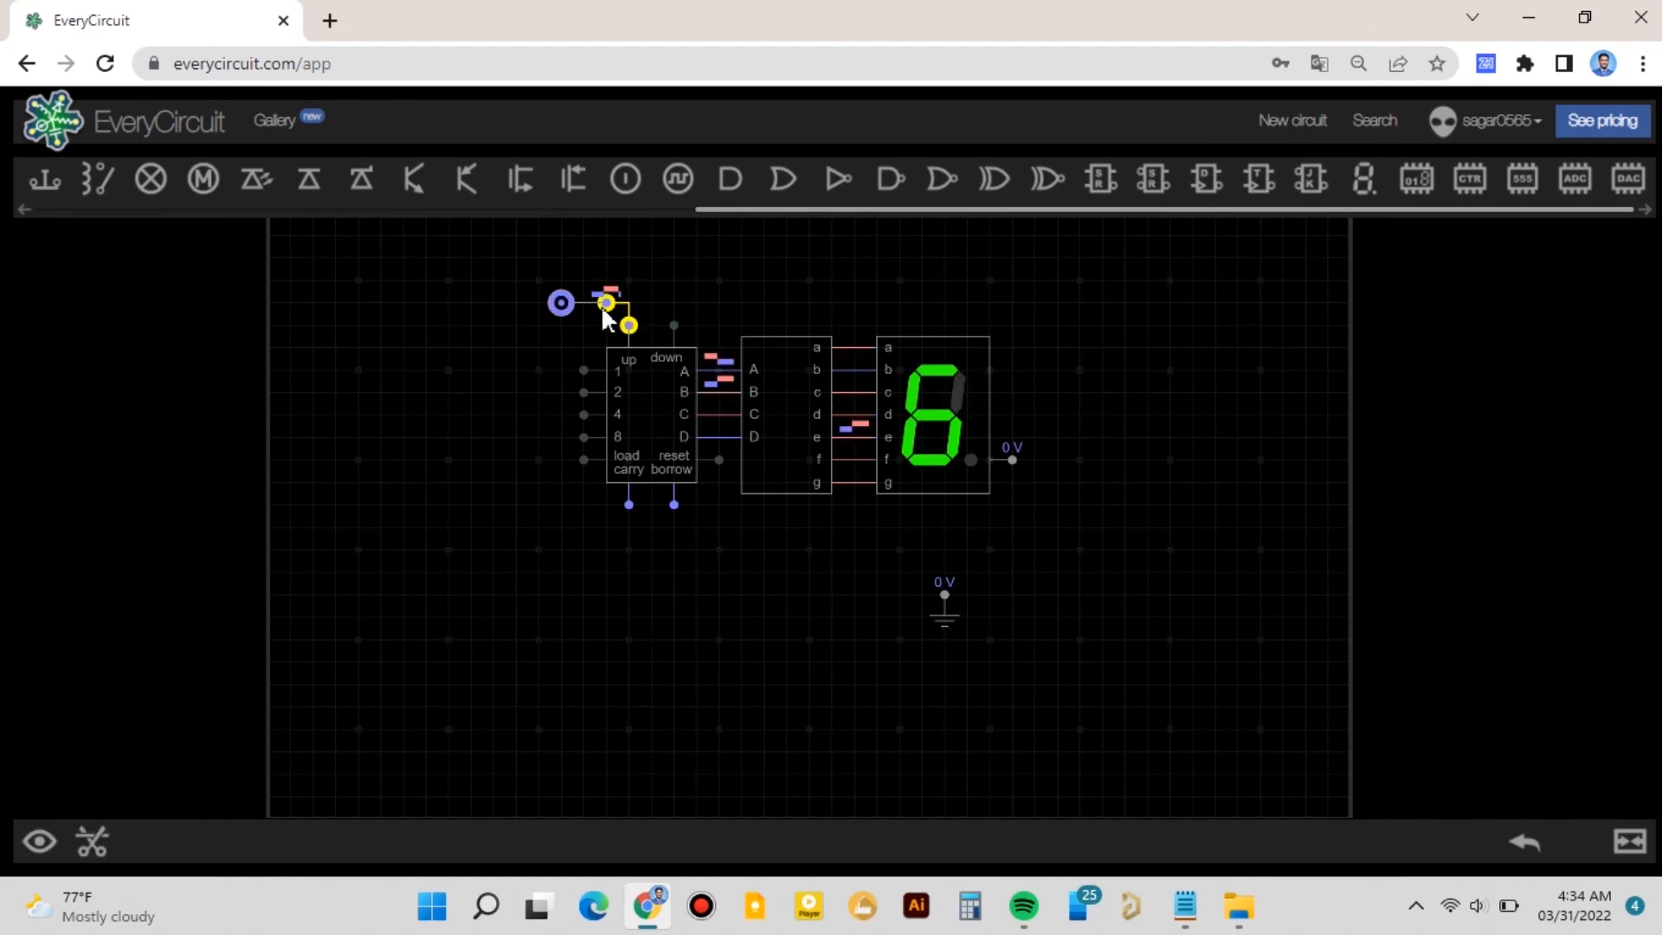
key(Delete)
click(674, 326)
click(39, 842)
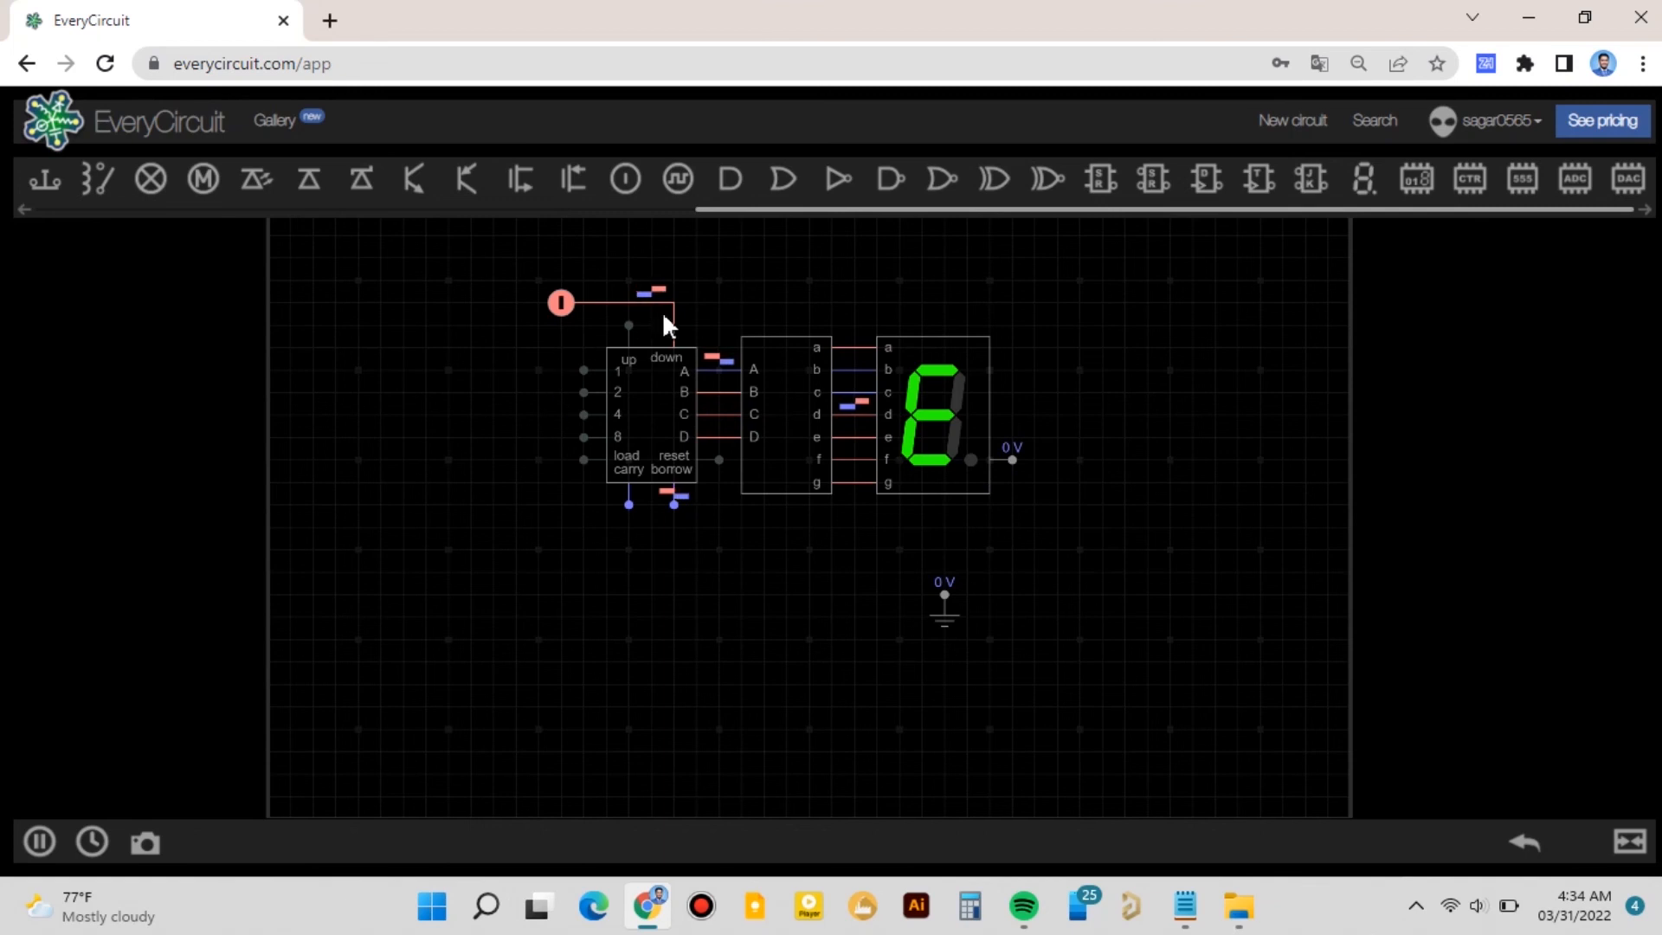
- Open the clock's properties and set its period to 281 µs
click(562, 307)
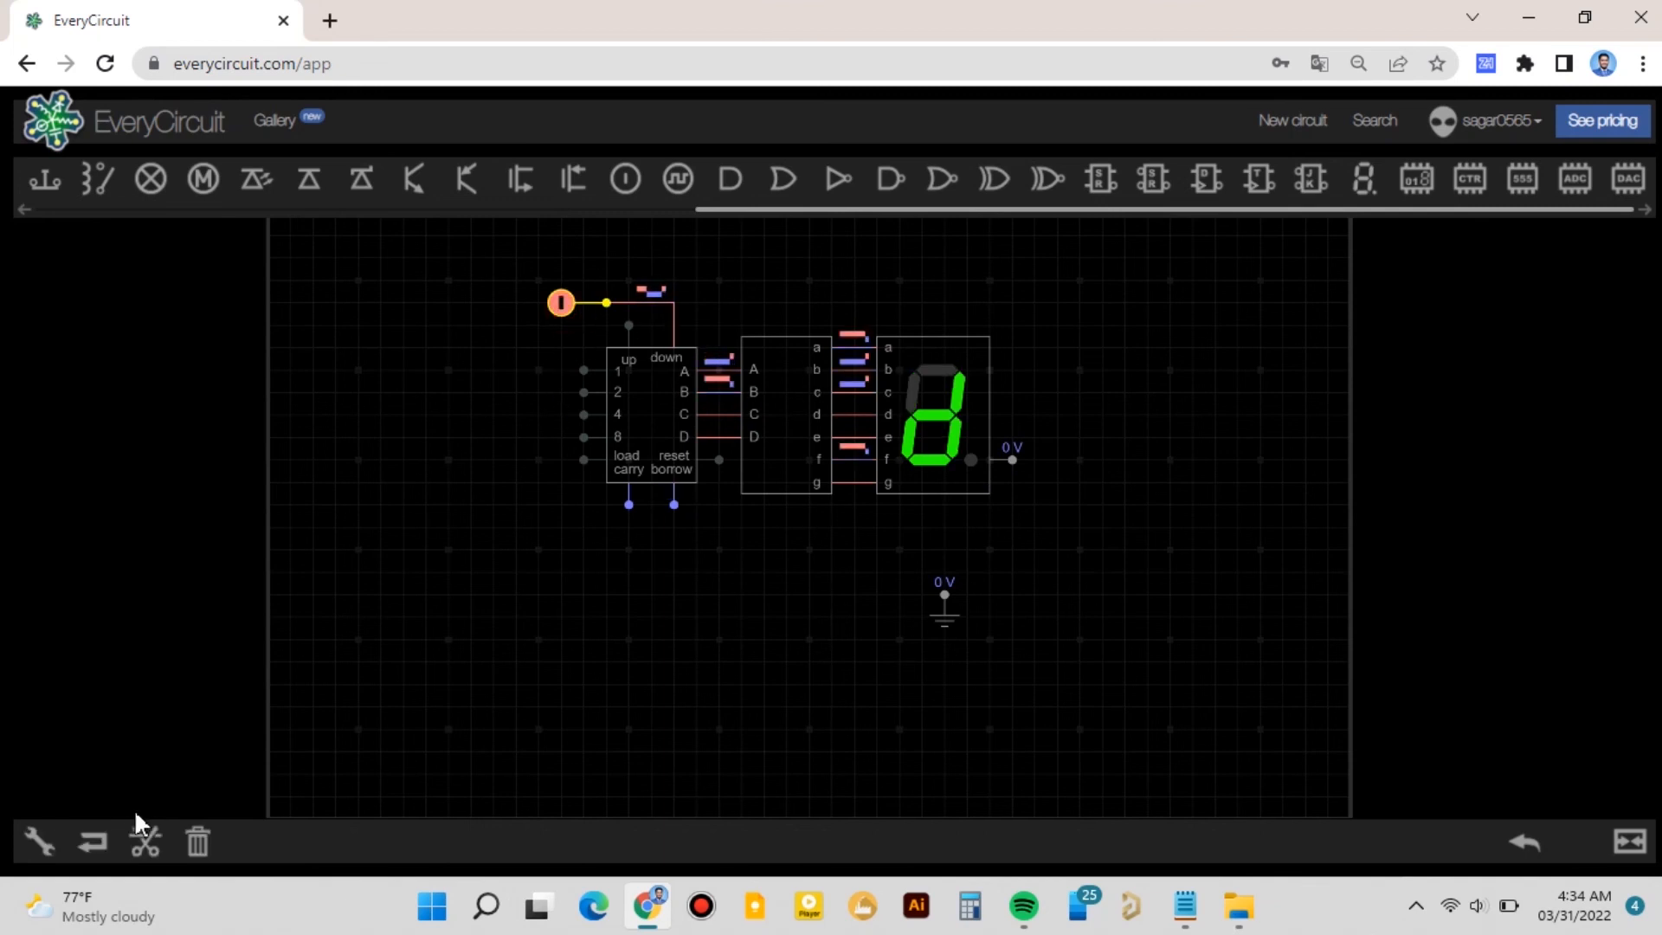
click(40, 840)
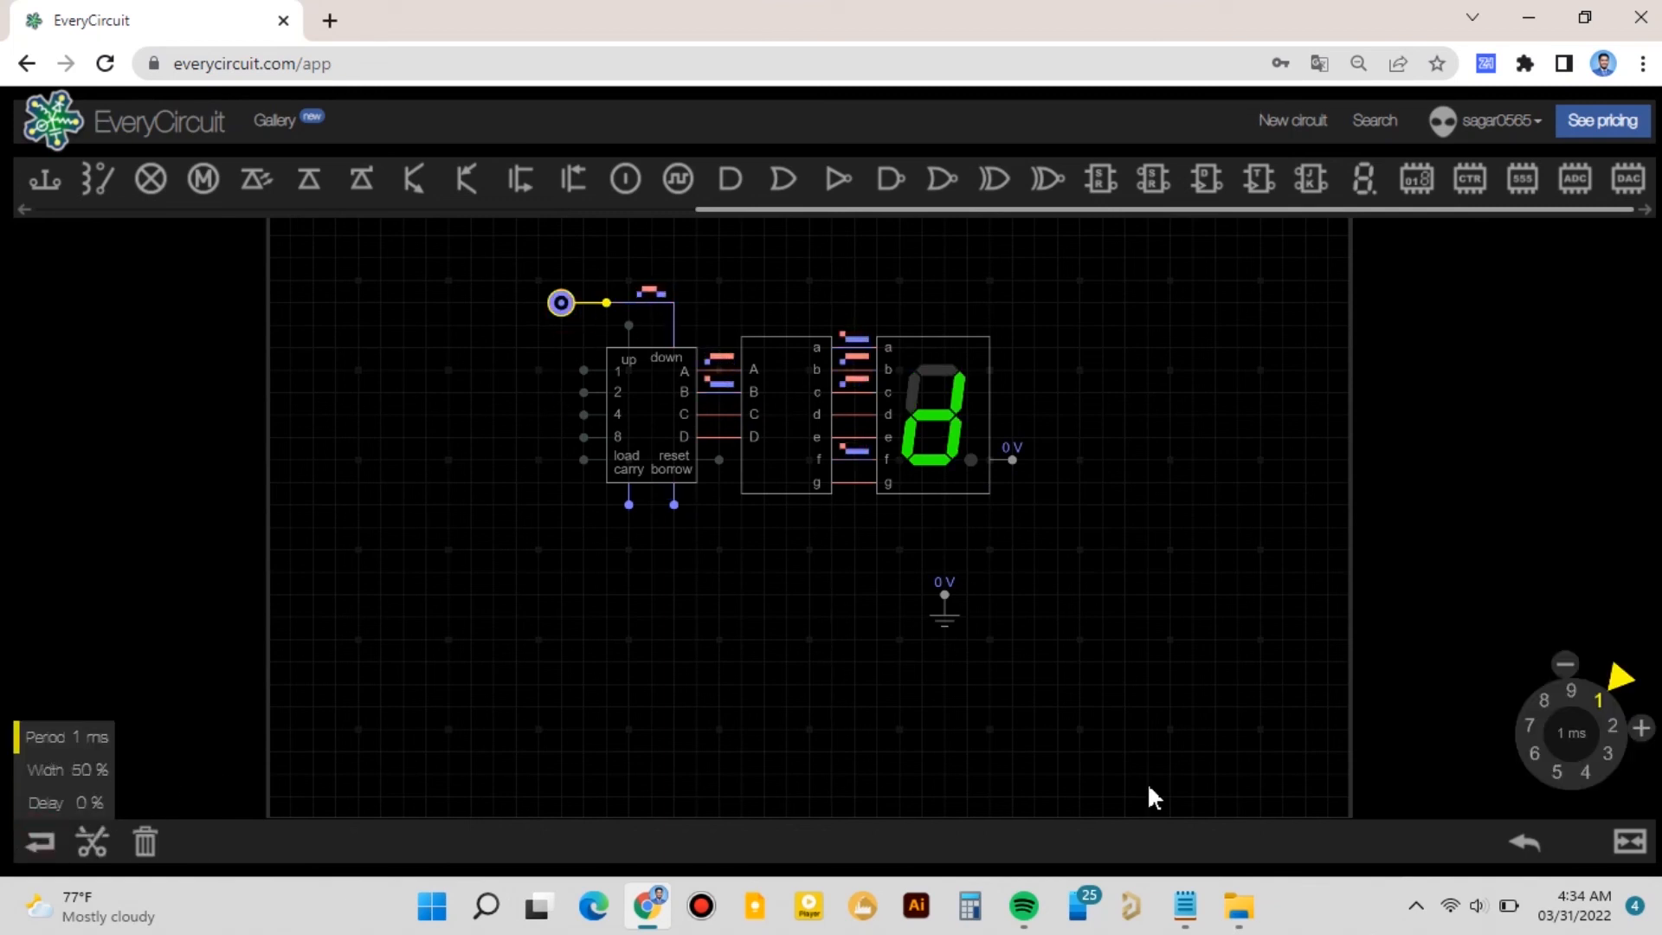
drag(1621, 682, 1525, 746)
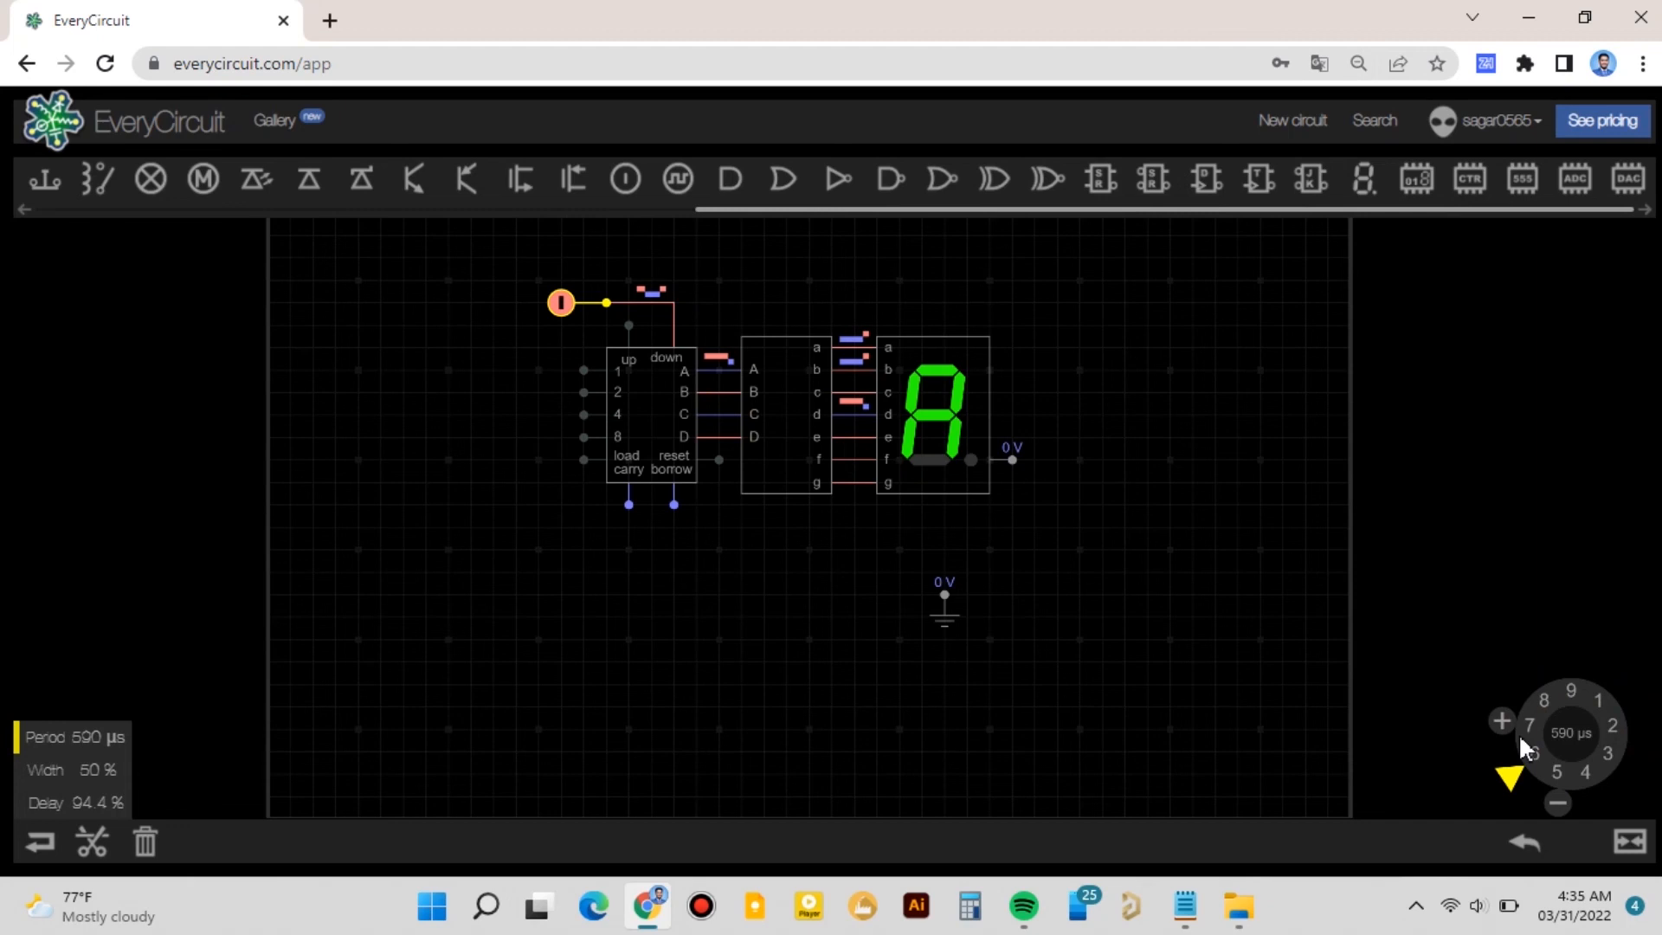
drag(1512, 775, 1639, 763)
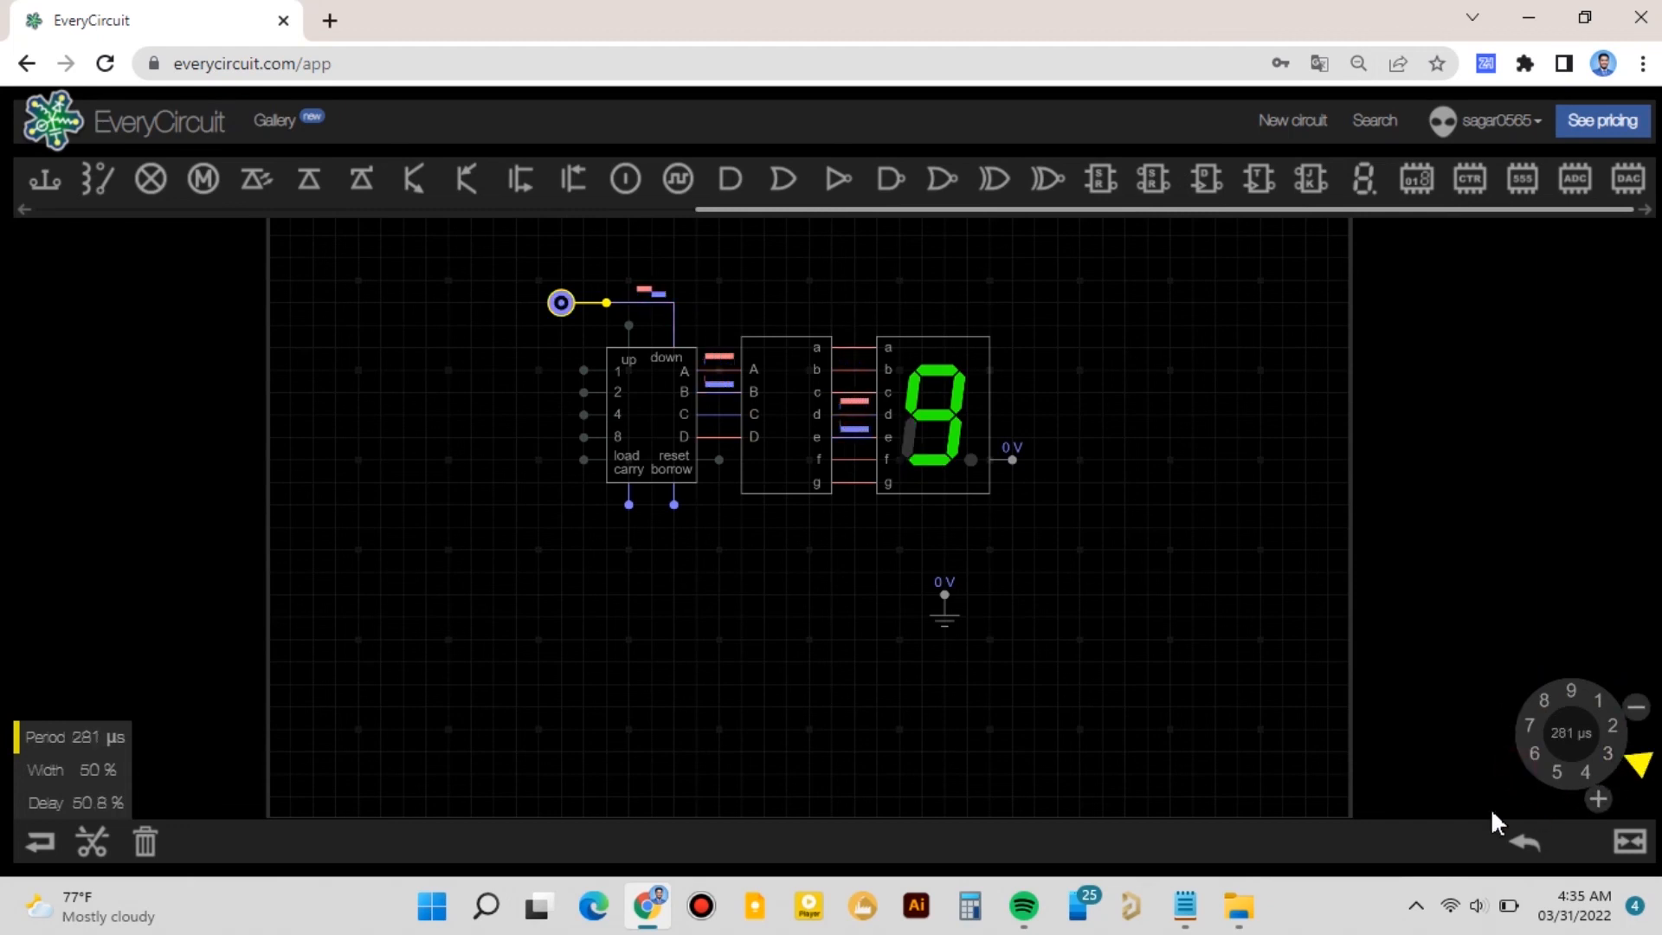